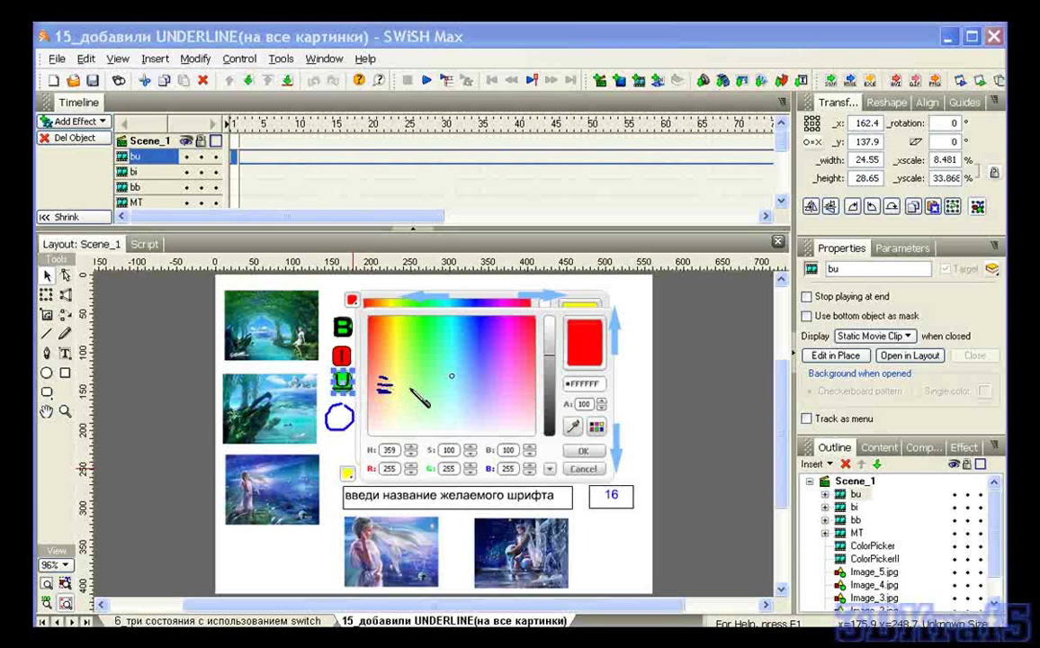
mouse_move(441, 370)
mouse_down()
mouse_move(483, 370)
mouse_move(493, 382)
mouse_move(531, 369)
mouse_move(536, 388)
mouse_up()
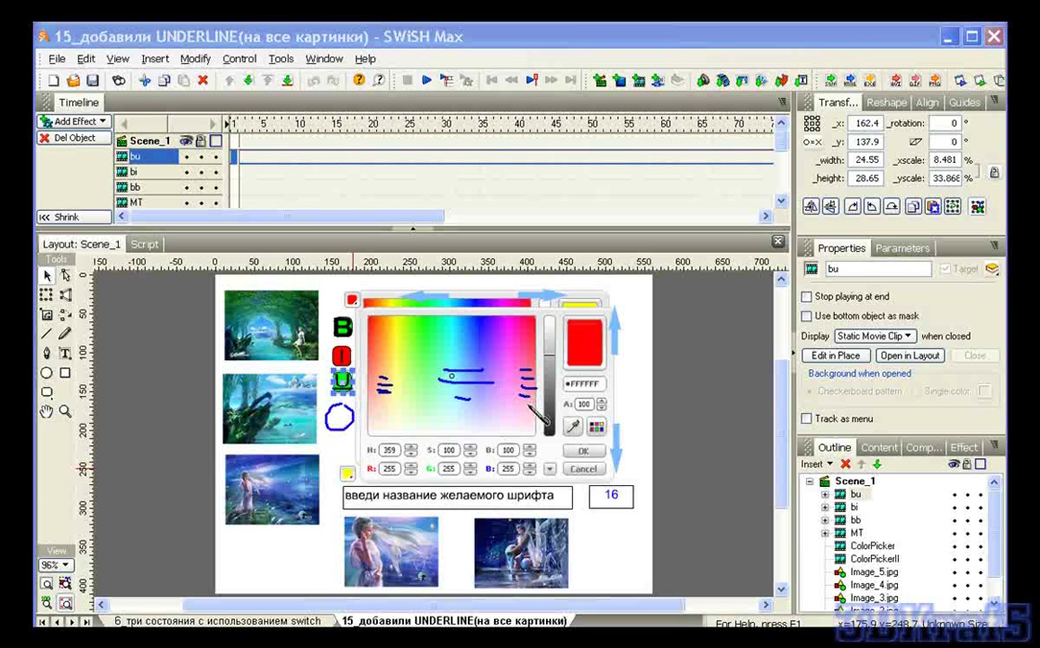
drag(320, 329, 335, 330)
drag(308, 378, 337, 379)
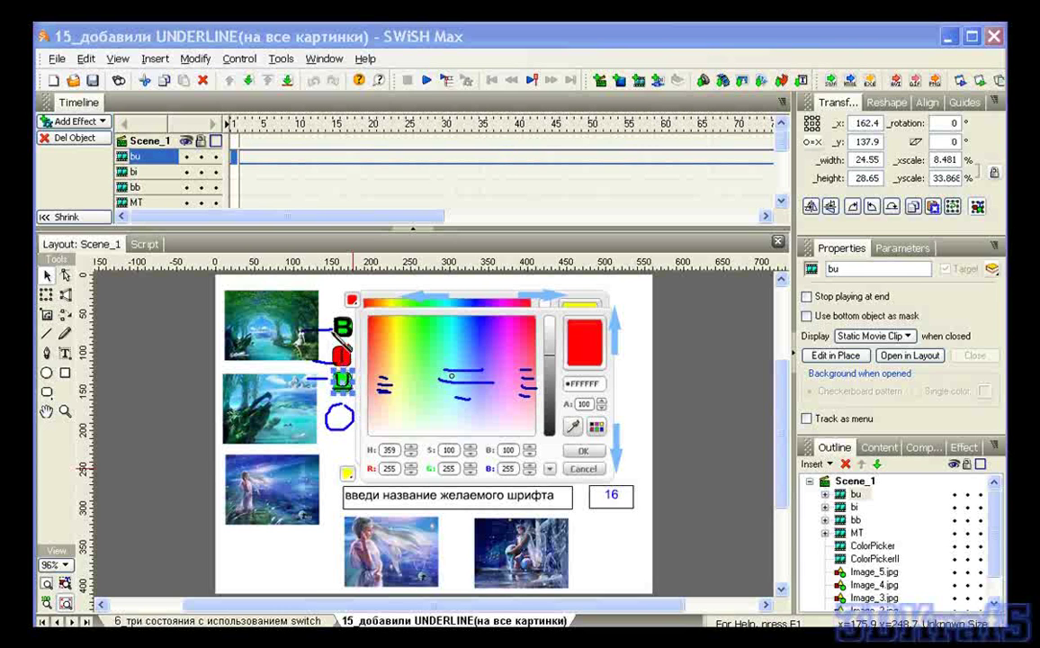
mouse_move(322, 307)
mouse_down()
mouse_move(323, 338)
mouse_move(357, 338)
mouse_move(342, 313)
mouse_move(327, 313)
mouse_up()
mouse_move(343, 356)
mouse_down()
mouse_move(324, 353)
mouse_move(344, 369)
mouse_move(374, 342)
mouse_move(326, 370)
mouse_move(334, 396)
mouse_move(360, 382)
mouse_move(351, 415)
mouse_up()
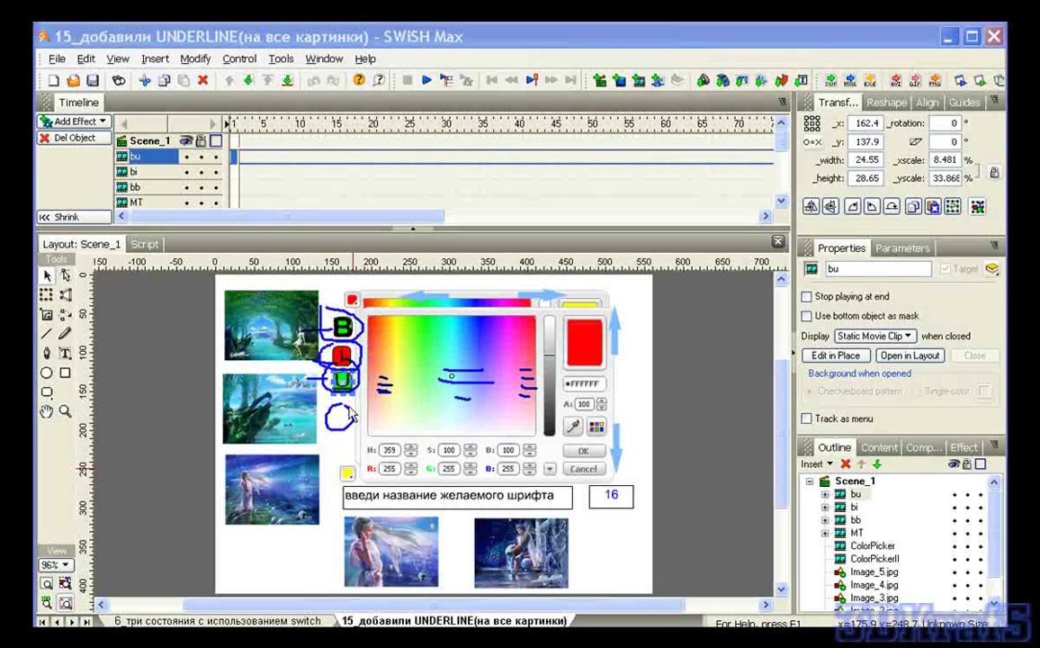
key(Escape)
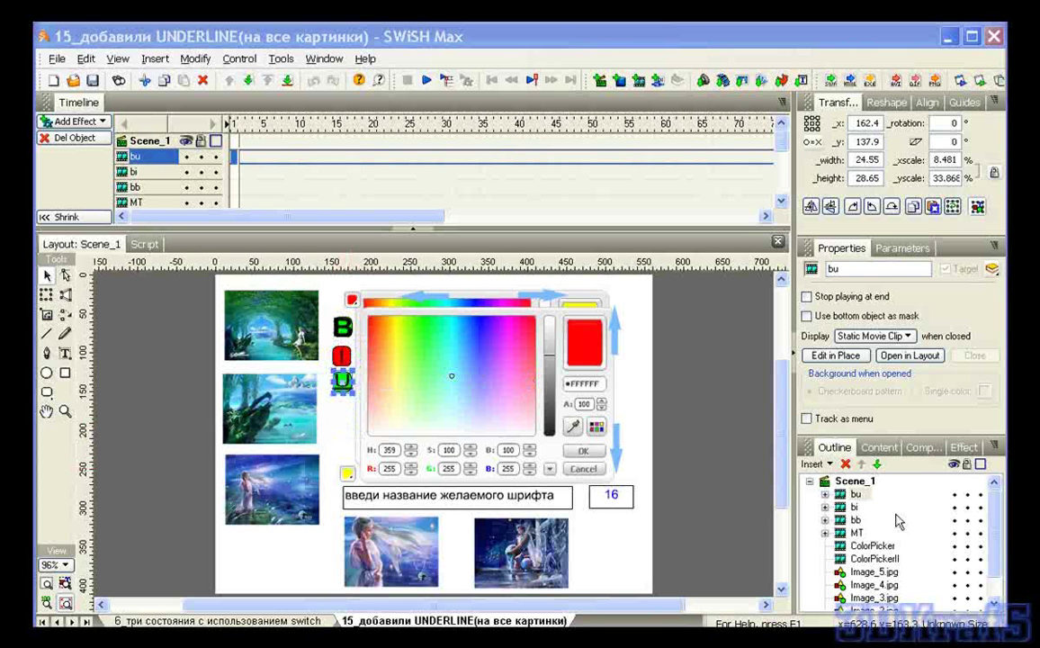
Expand the MT clip, select its inputsizetxt field and view the available text justification options.
click(825, 532)
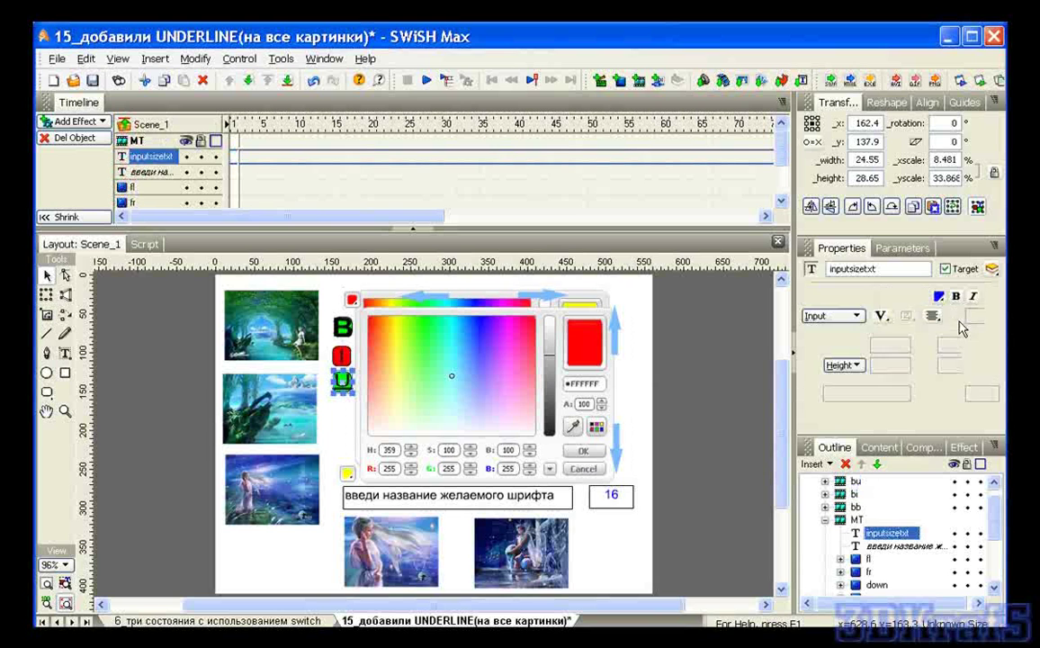
click(937, 319)
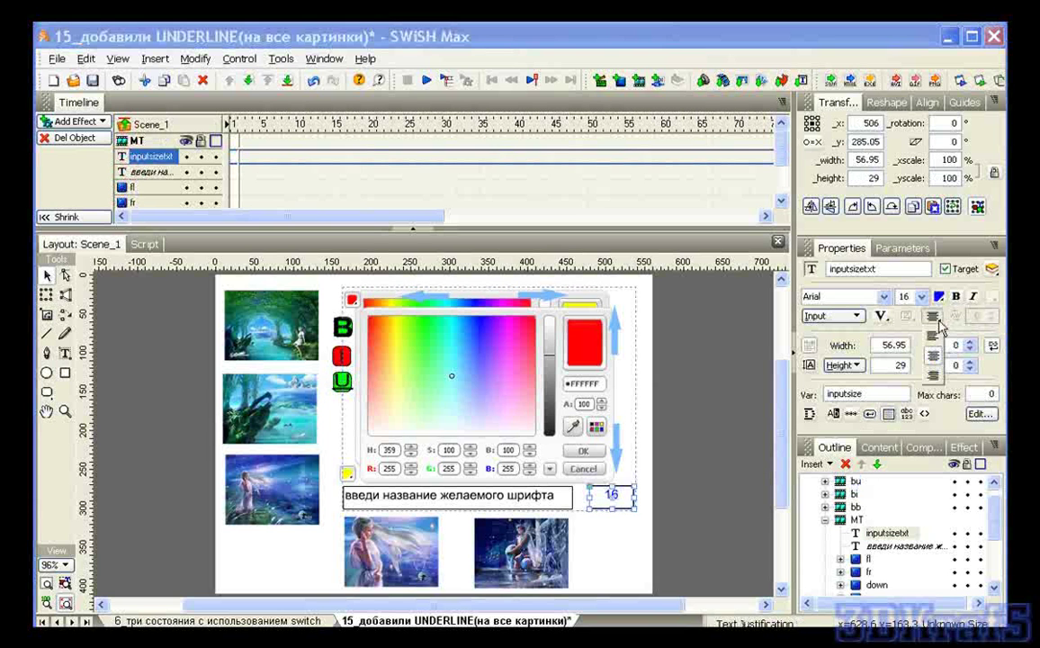
mouse_move(941, 331)
mouse_down()
mouse_move(923, 331)
mouse_move(935, 330)
mouse_move(938, 357)
mouse_move(938, 382)
mouse_move(927, 379)
mouse_up()
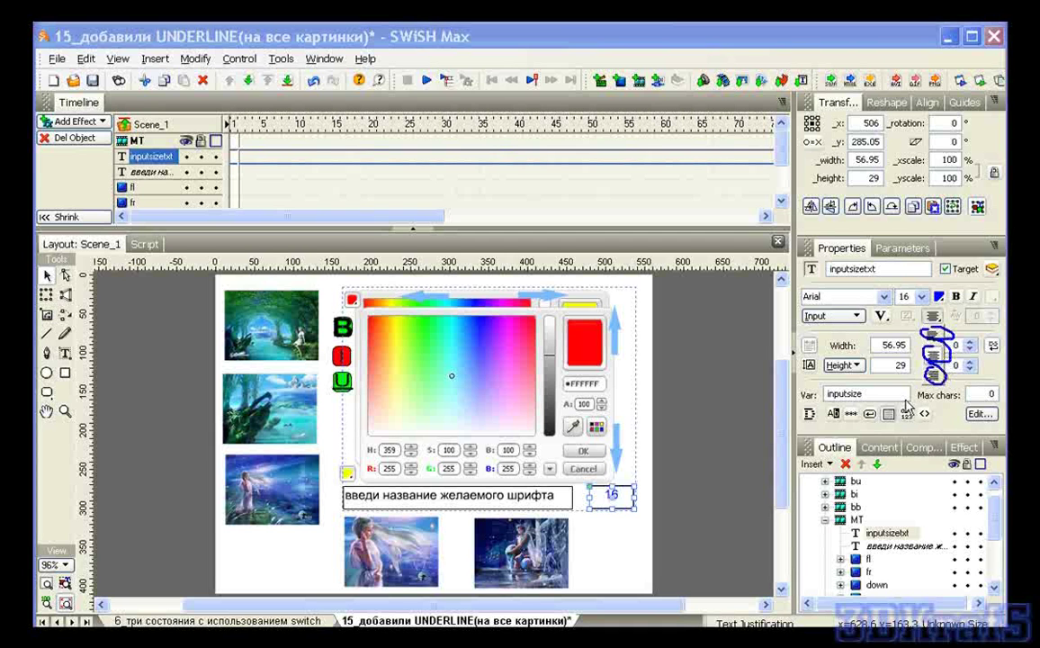
key(Escape)
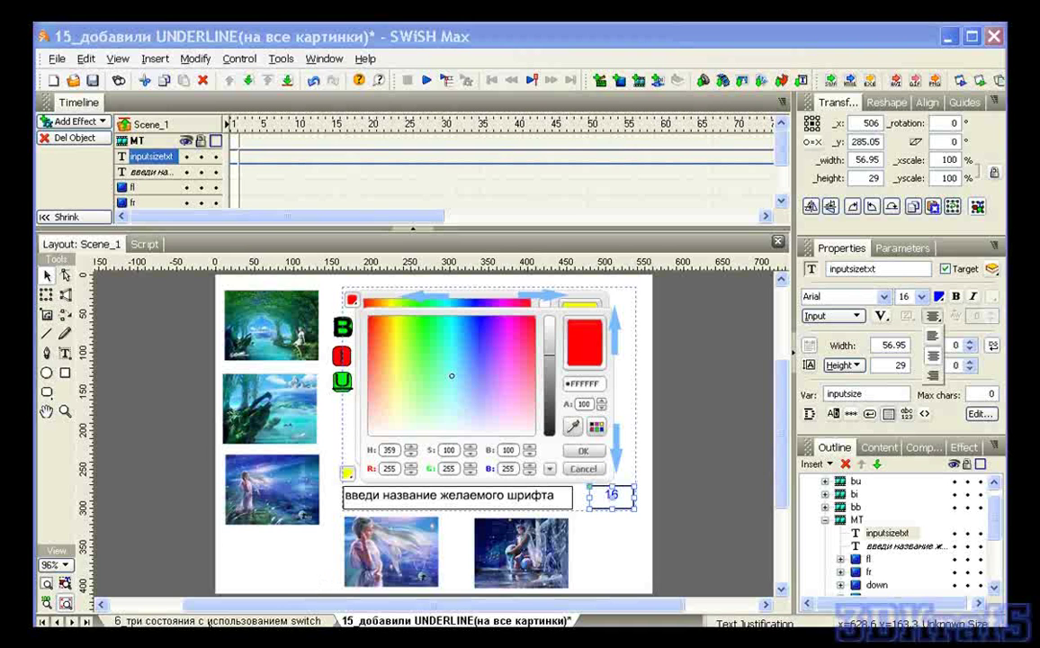
Switch to the "6_три состояния с использованием switch" movie and preview it, cycling the rectangle button through its states before stopping playback.
click(219, 620)
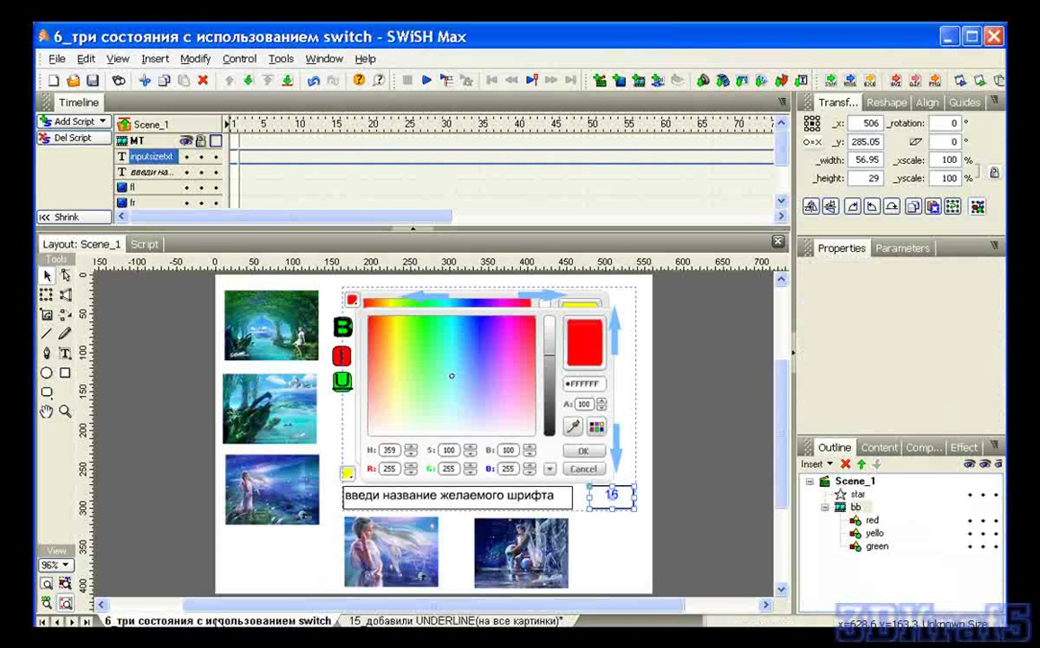
click(427, 80)
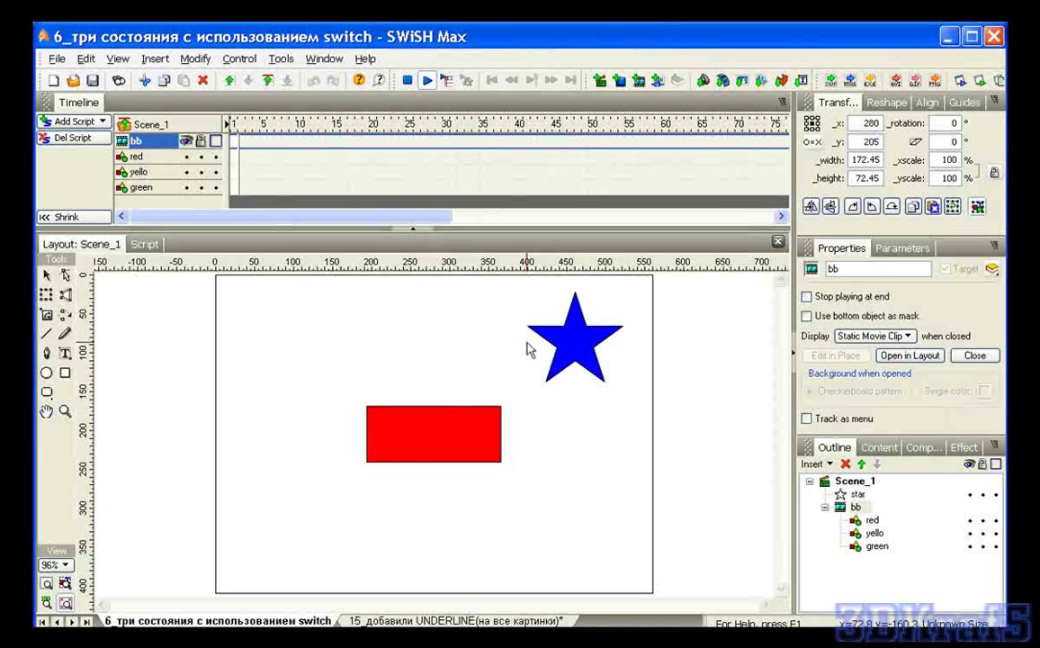
click(450, 432)
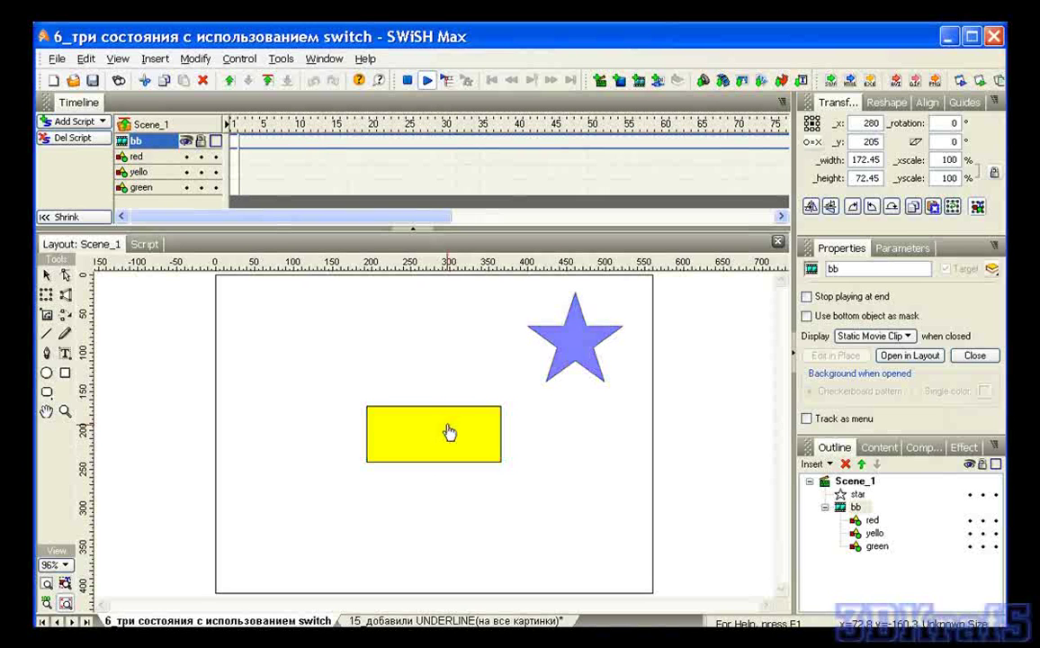
click(450, 432)
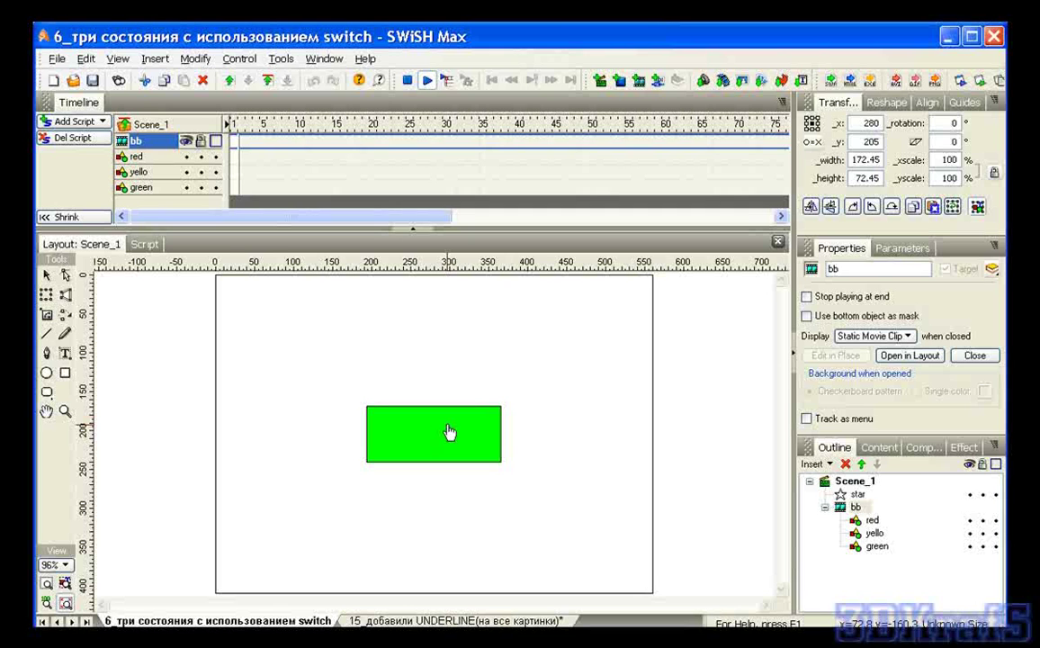
click(450, 432)
click(450, 432)
click(450, 434)
click(450, 434)
click(407, 80)
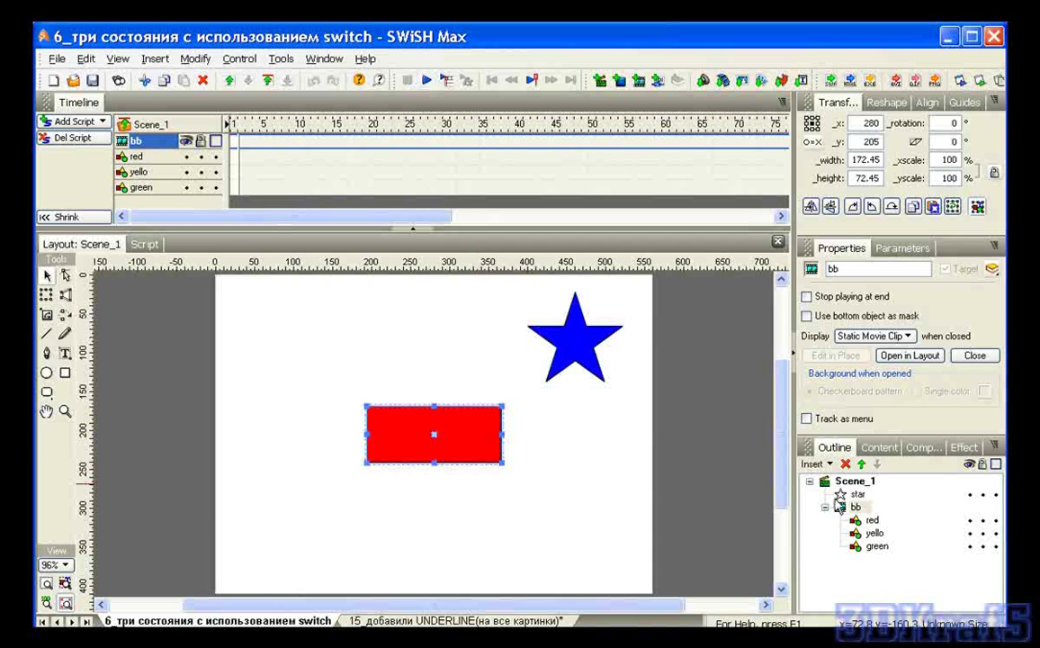
Open the script of the bb clip and examine how the global count variable is initialised and used by the switch statement.
click(853, 481)
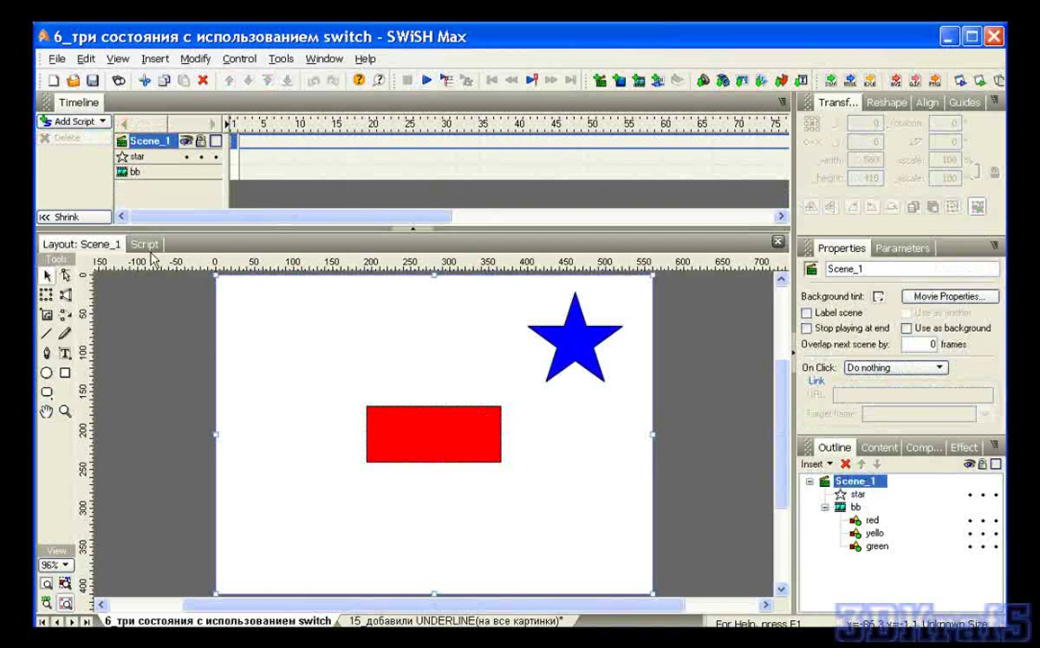
click(144, 244)
click(63, 244)
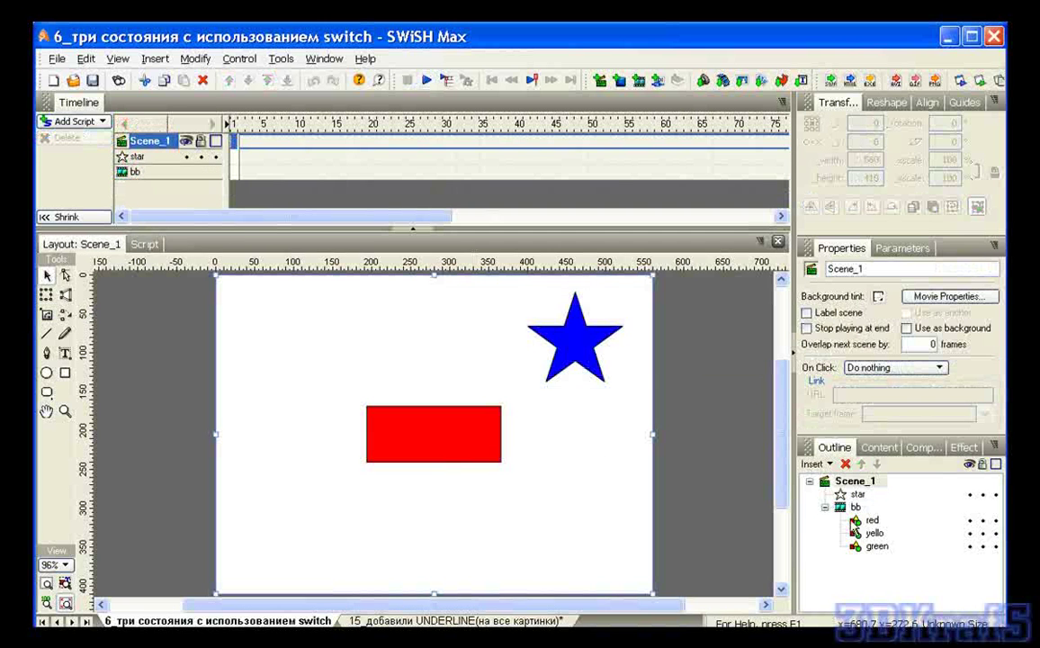
click(854, 507)
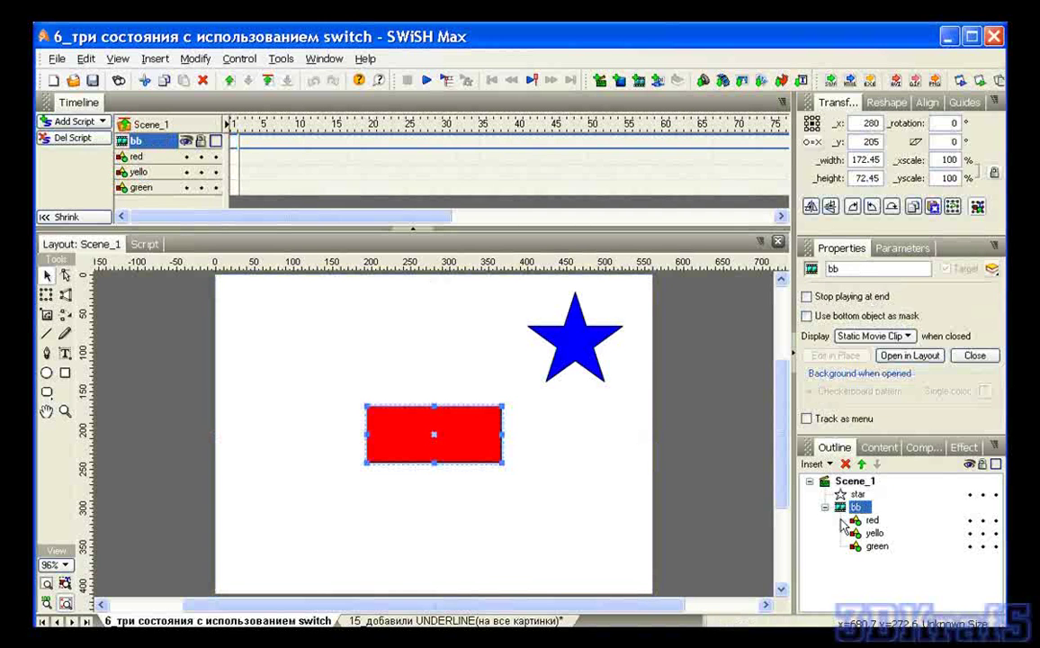
click(145, 245)
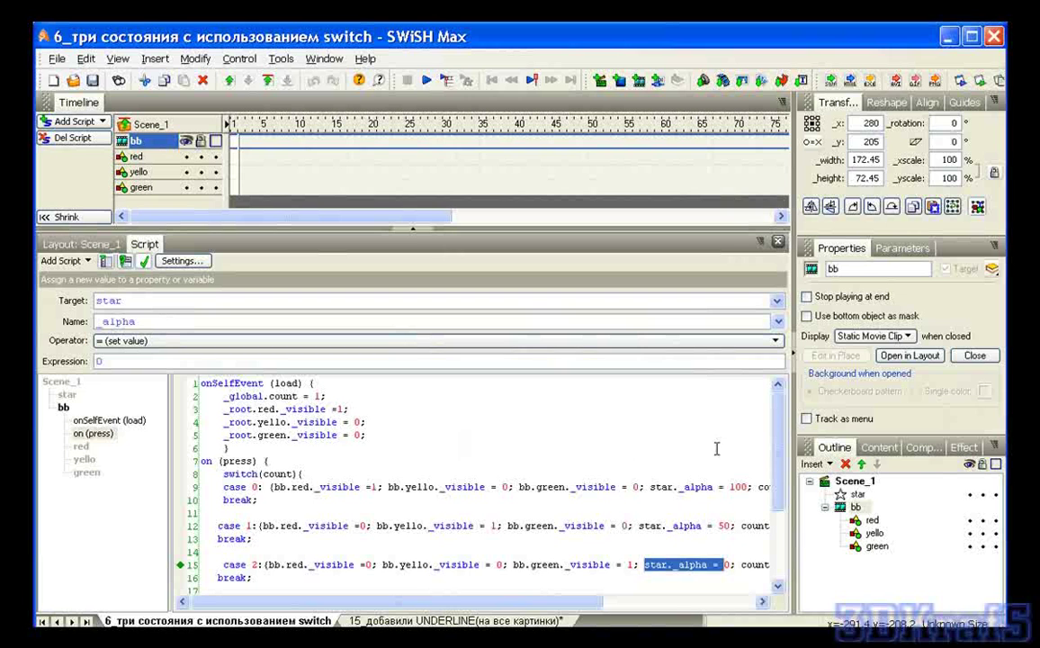
double_click(227, 396)
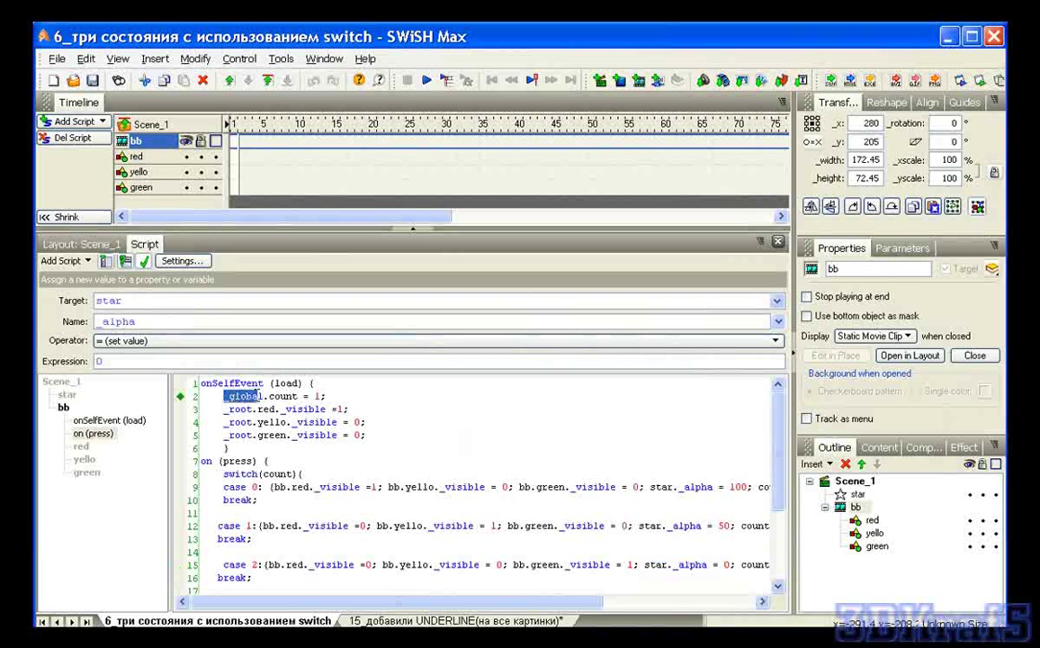
click(297, 396)
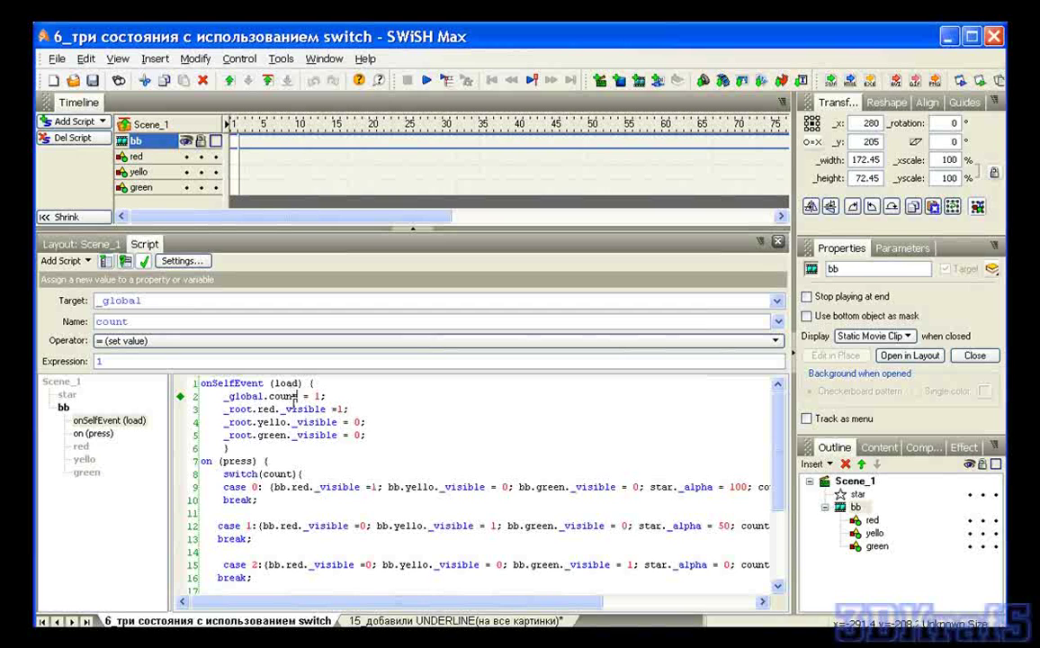
click(228, 476)
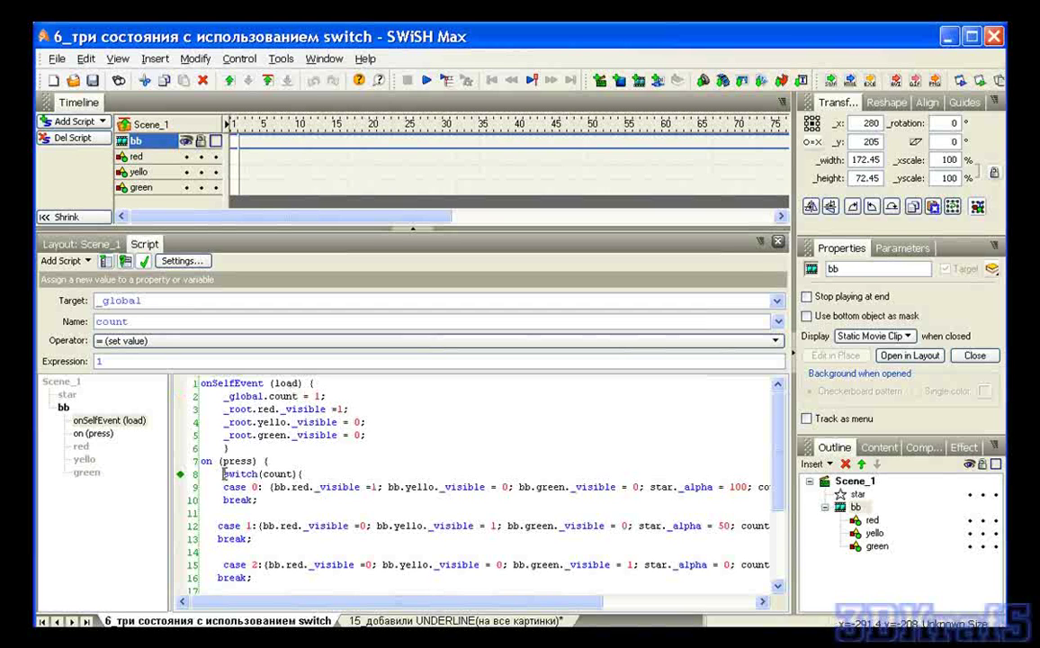
double_click(314, 396)
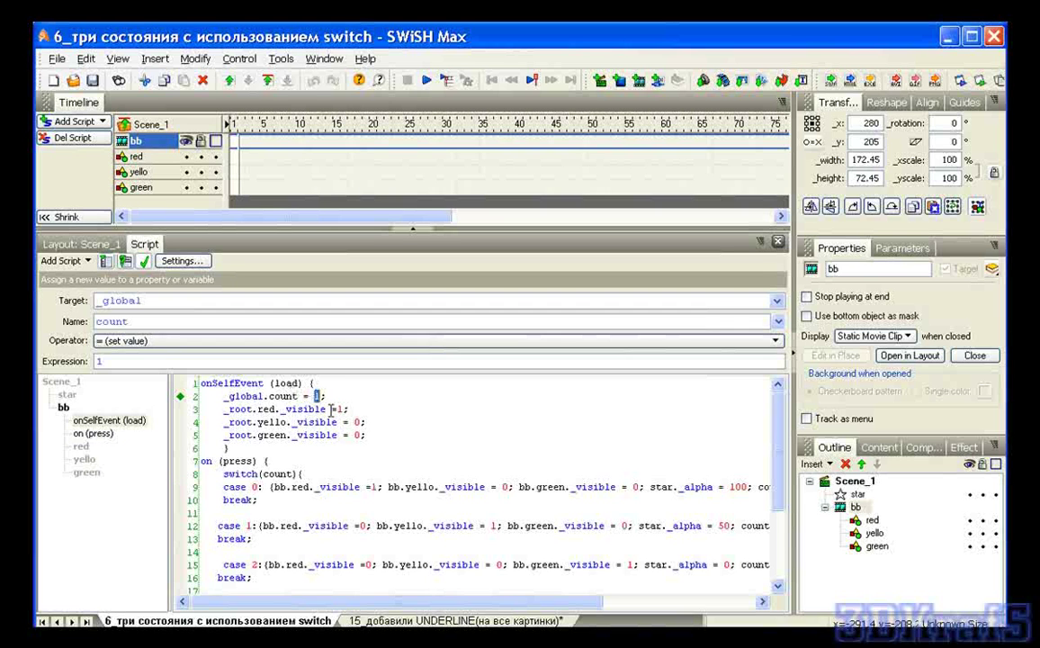
Examine the count and star._alpha assignments in the three switch cases of the bb script.
drag(562, 602, 629, 602)
double_click(705, 486)
double_click(691, 526)
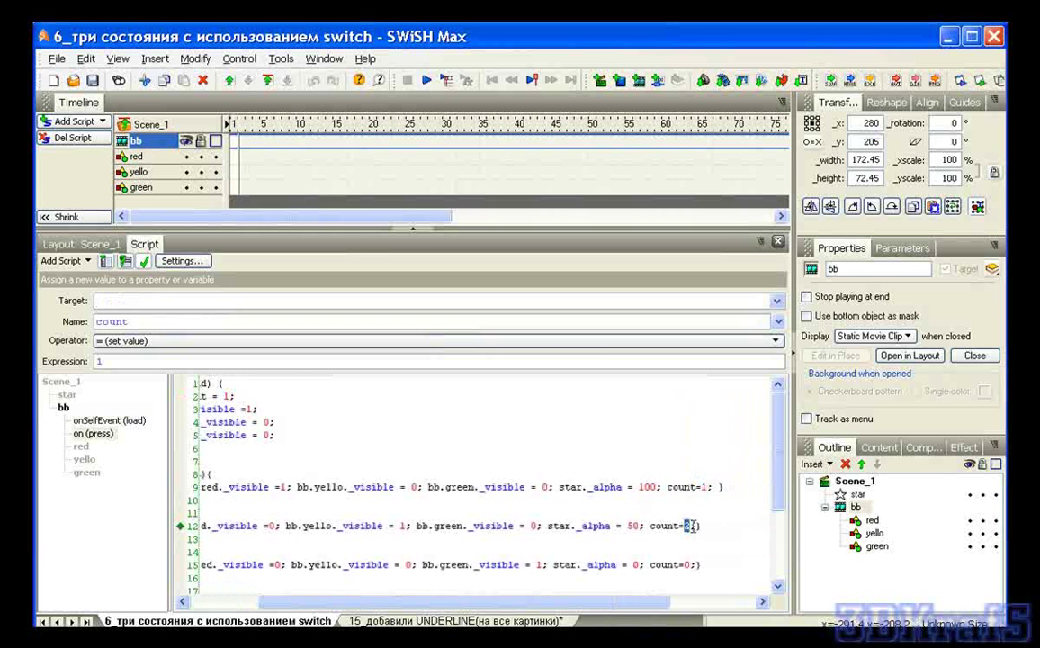
double_click(686, 565)
drag(560, 486, 657, 486)
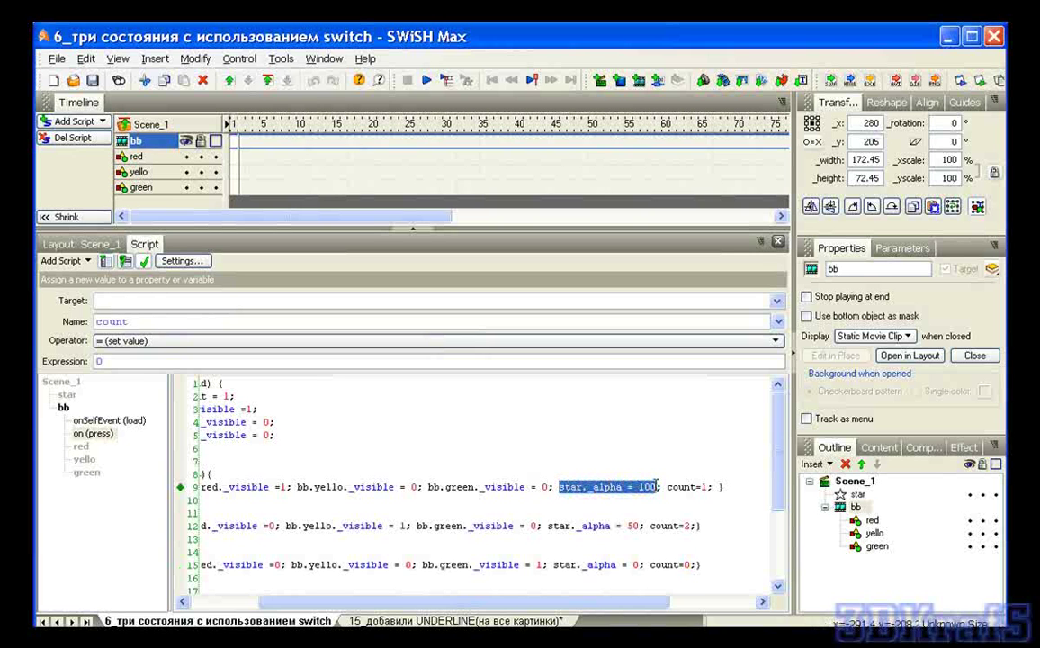
drag(599, 610, 522, 610)
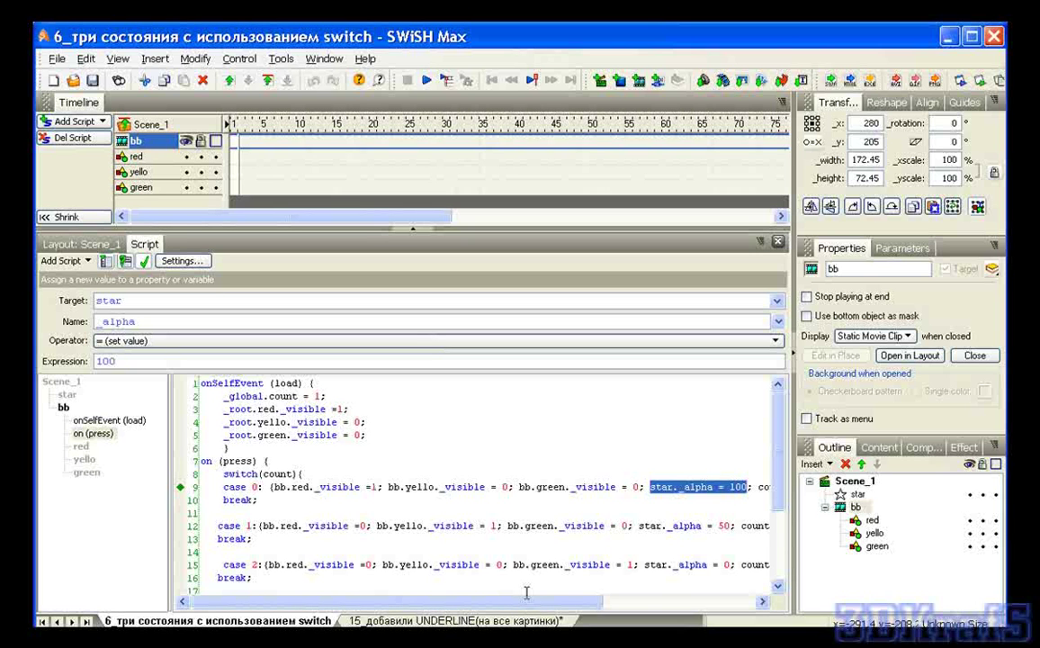
Switch back to the "15_добавили UNDERLINE(на все картинки)" movie and view the text-format script of Image_1.jpg, highlighting its underline line.
click(491, 620)
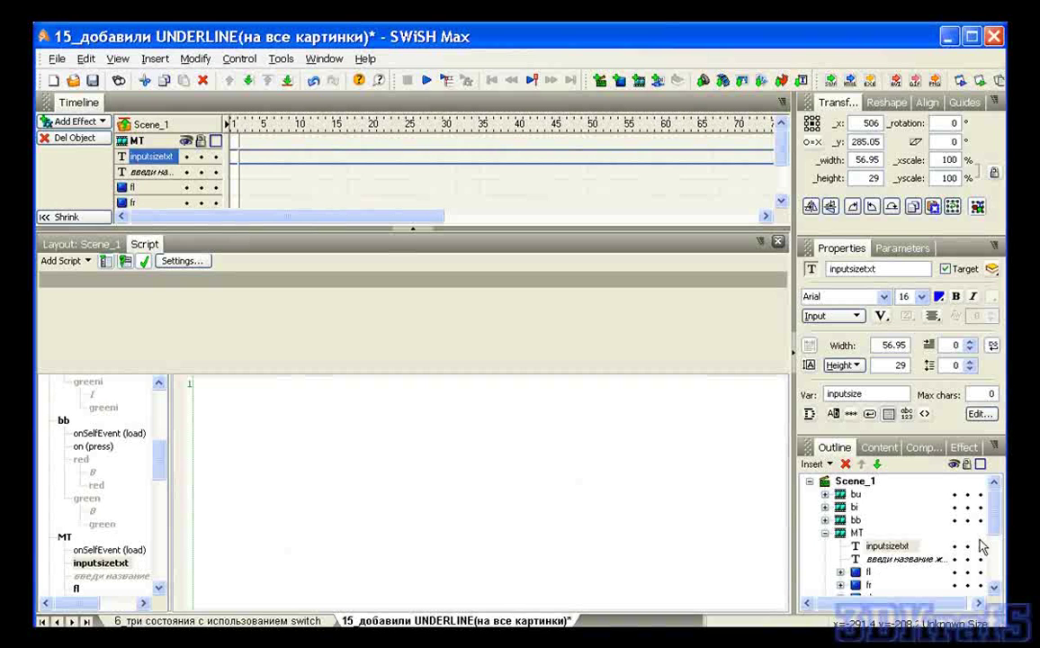
scroll(990, 531, down, 5)
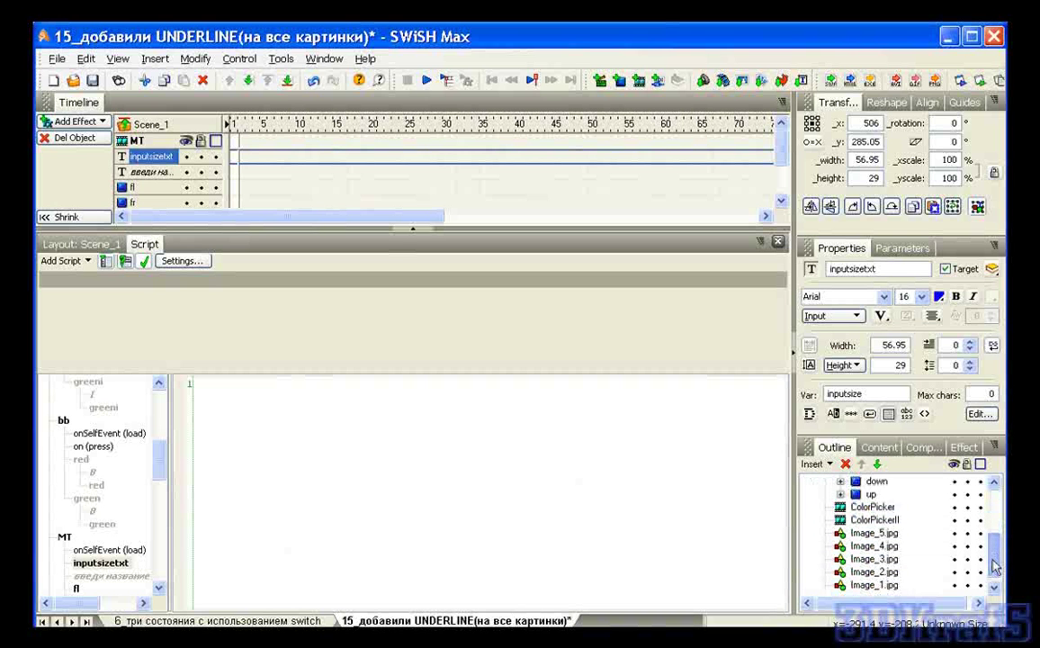
click(877, 585)
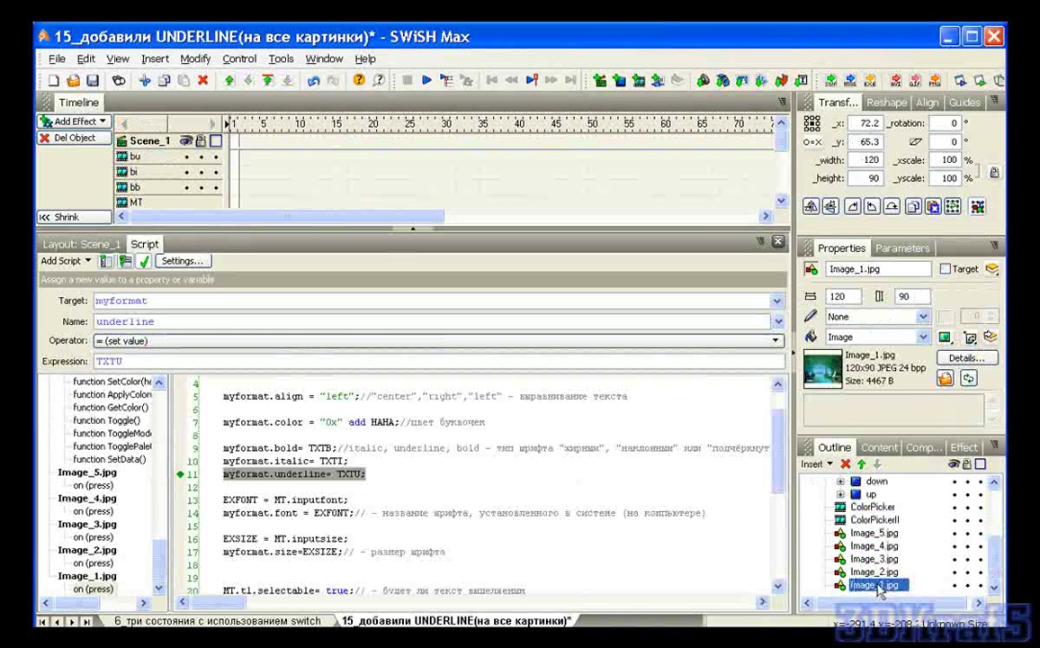
shift+click(338, 490)
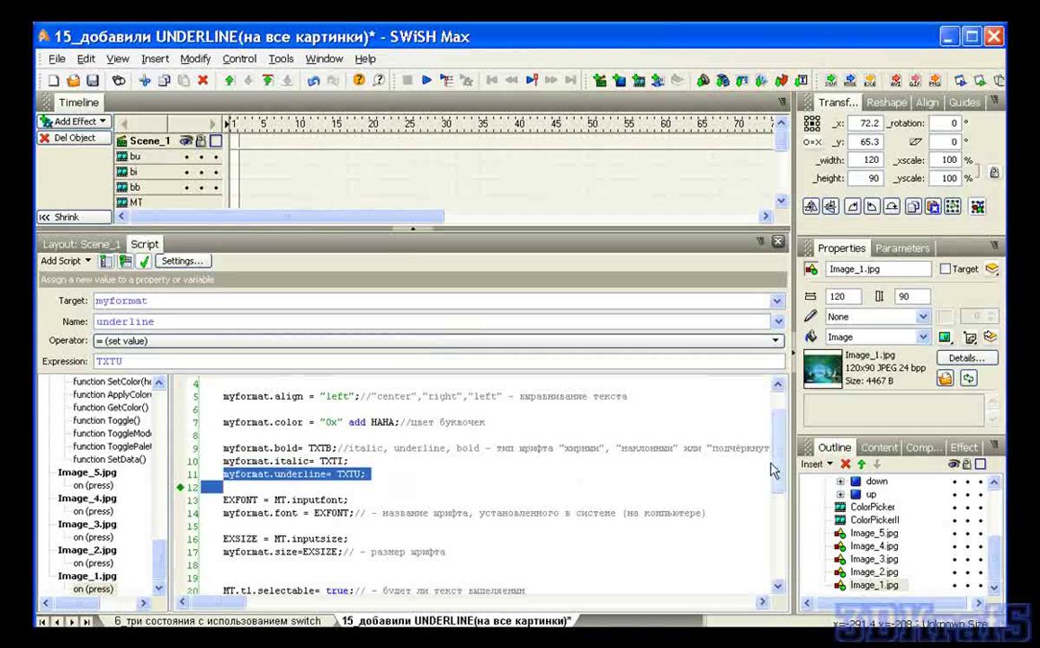
scroll(702, 423, up, 1)
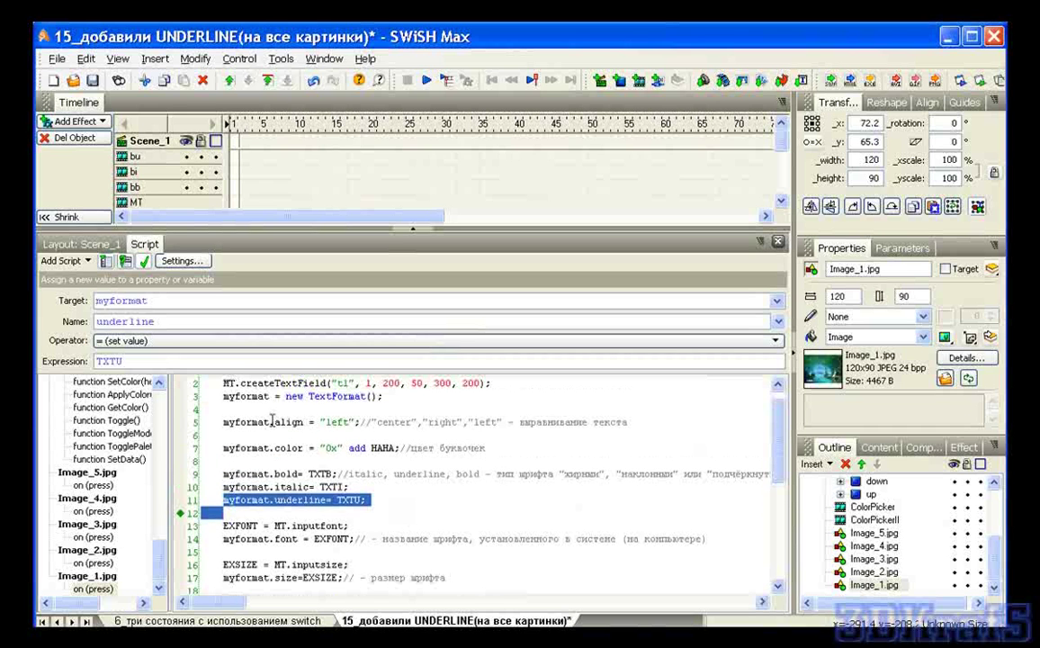
Examine the bold, italic, underline and align assignments of myformat in the Image_1.jpg script.
click(322, 474)
mouse_move(310, 473)
mouse_down()
mouse_move(326, 472)
mouse_move(297, 478)
mouse_move(289, 514)
mouse_up()
click(320, 471)
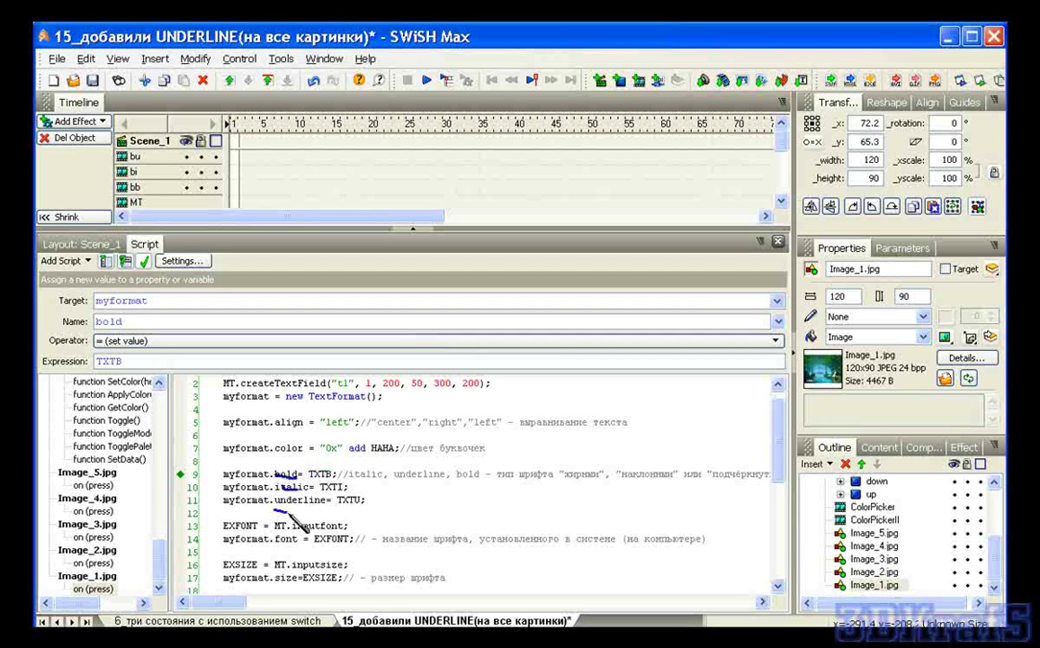
mouse_move(306, 469)
mouse_down()
mouse_move(336, 481)
mouse_move(317, 484)
mouse_move(325, 495)
mouse_move(369, 493)
mouse_up()
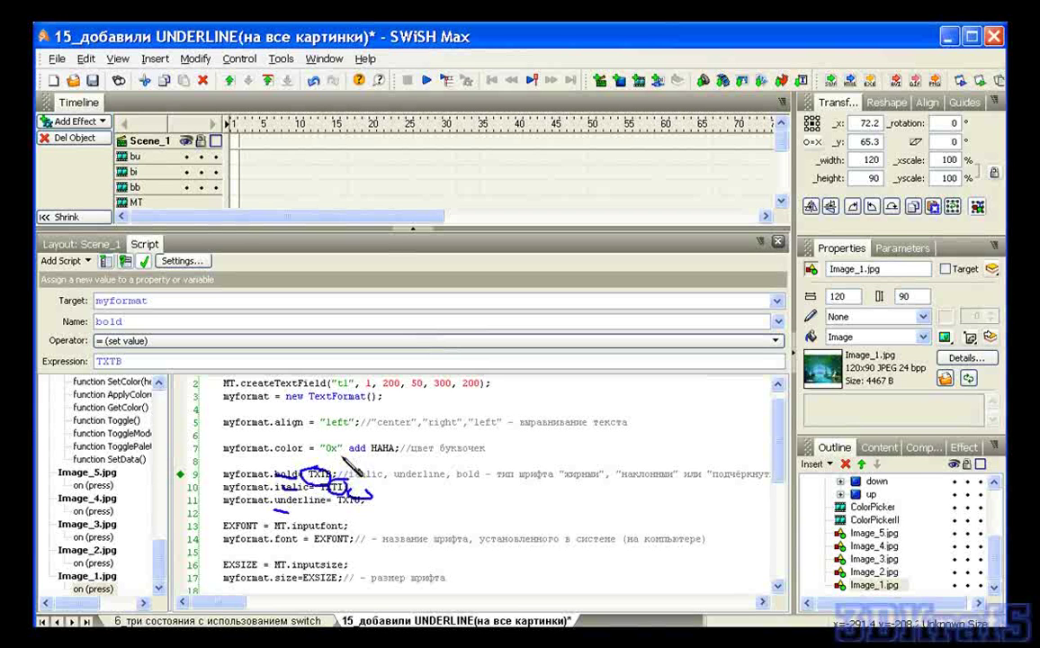
mouse_move(342, 412)
mouse_down()
mouse_move(317, 419)
mouse_move(326, 441)
mouse_move(373, 421)
mouse_move(389, 438)
mouse_move(429, 414)
mouse_move(467, 421)
mouse_move(419, 417)
mouse_up()
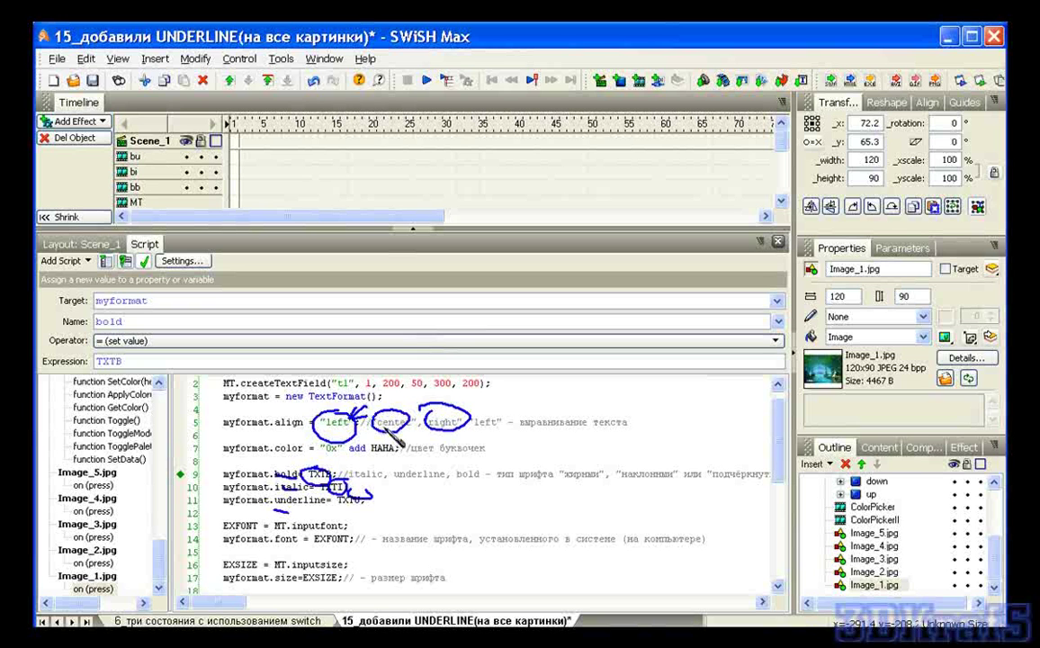
key(Escape)
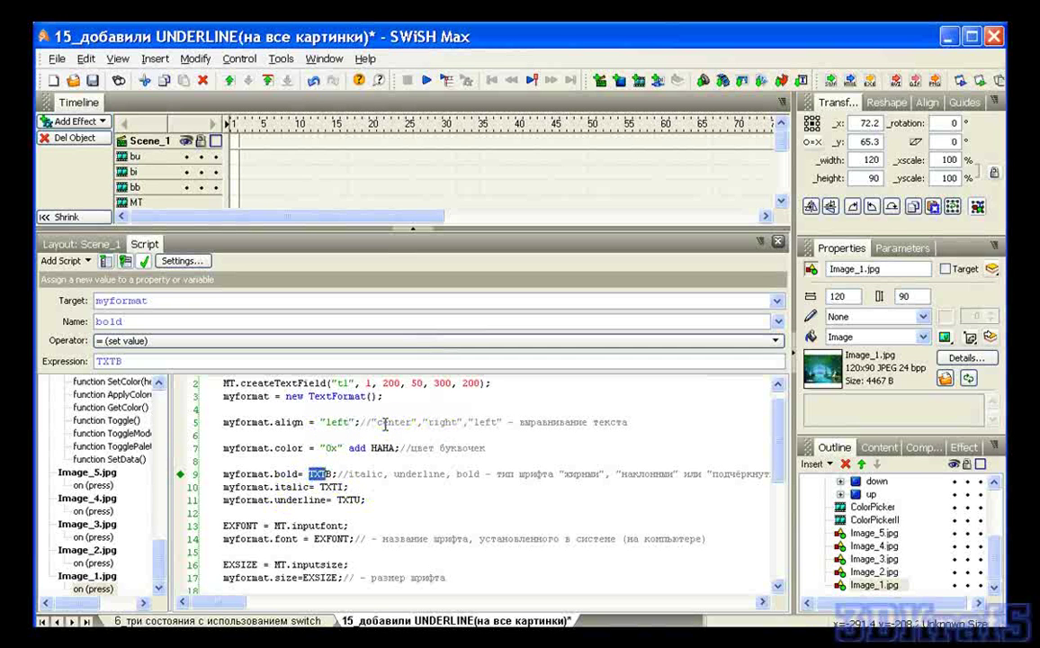
Compare the clip names in the outlines of the switch example movie and the UNDERLINE movie, locating the bb clip in each.
click(79, 243)
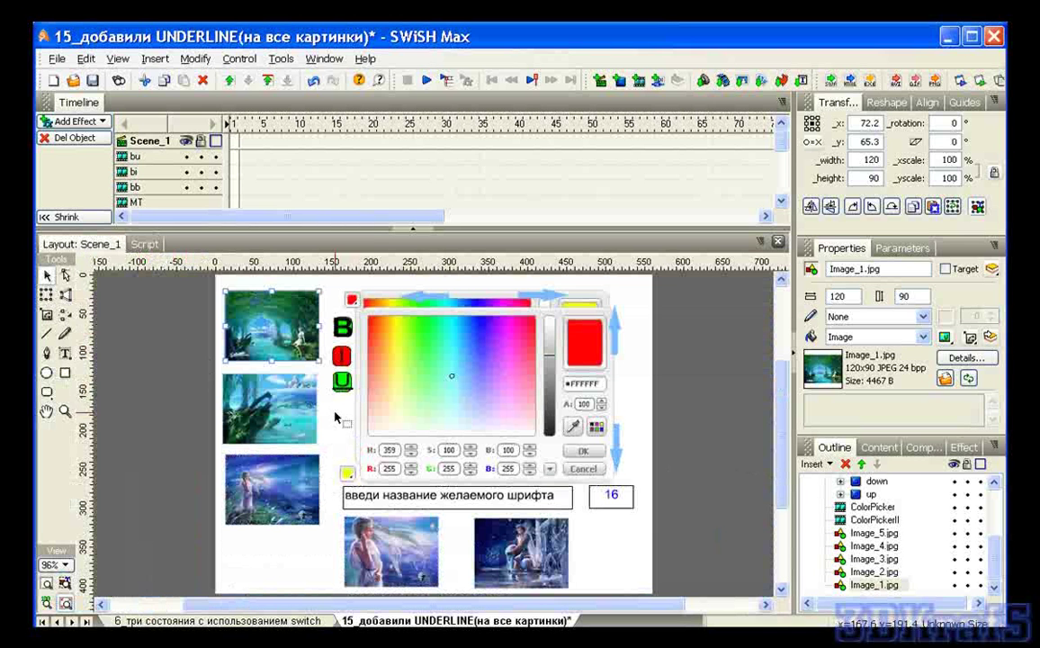
click(320, 617)
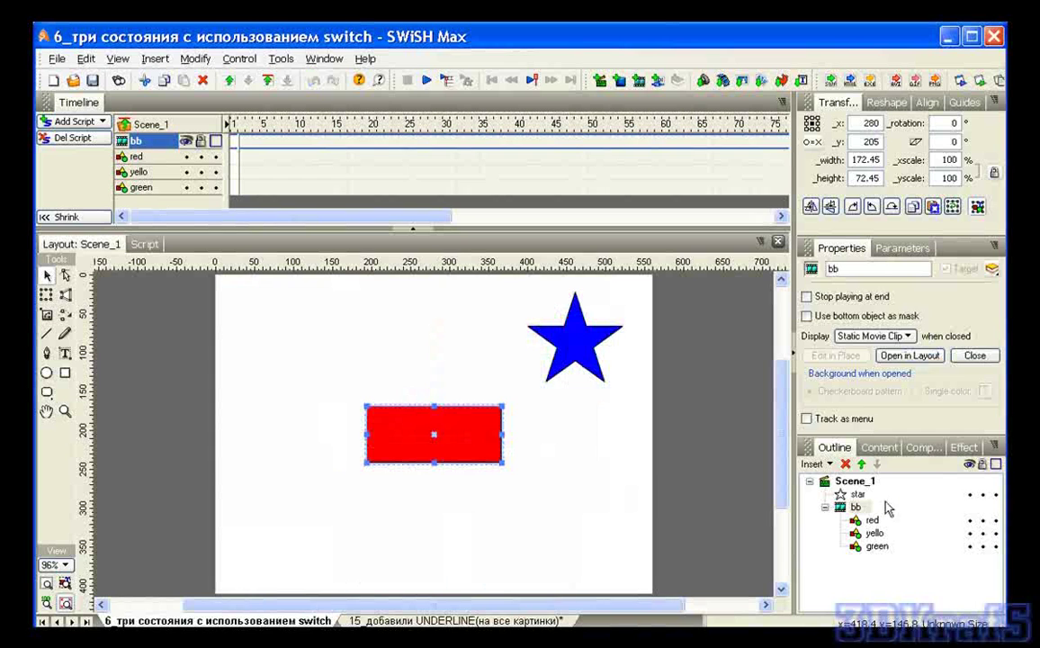
click(826, 508)
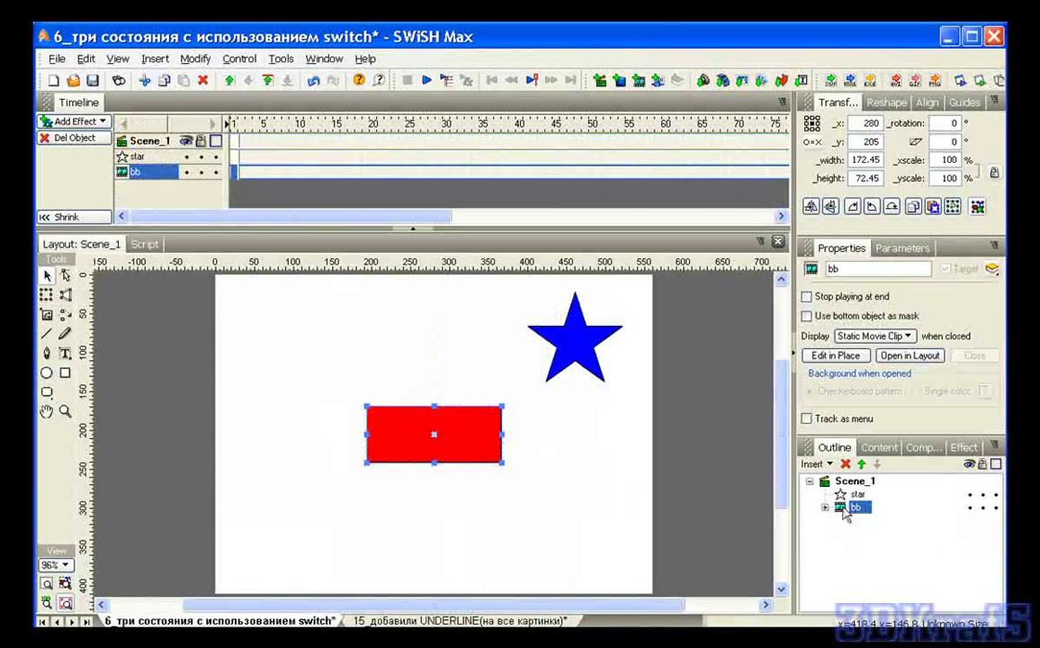
click(459, 621)
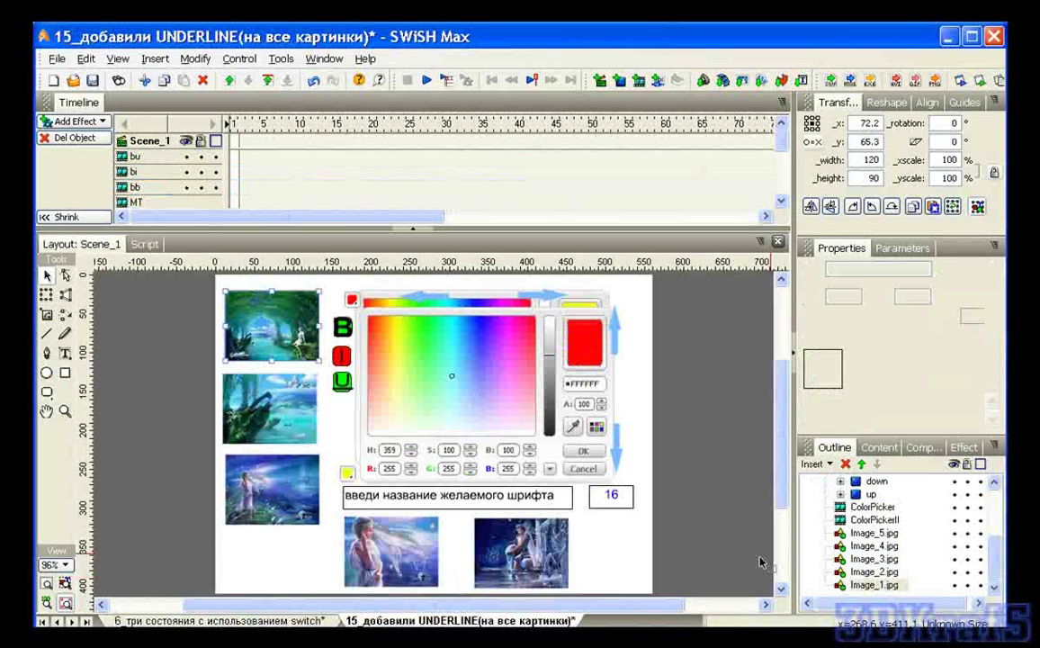
scroll(866, 531, up, 5)
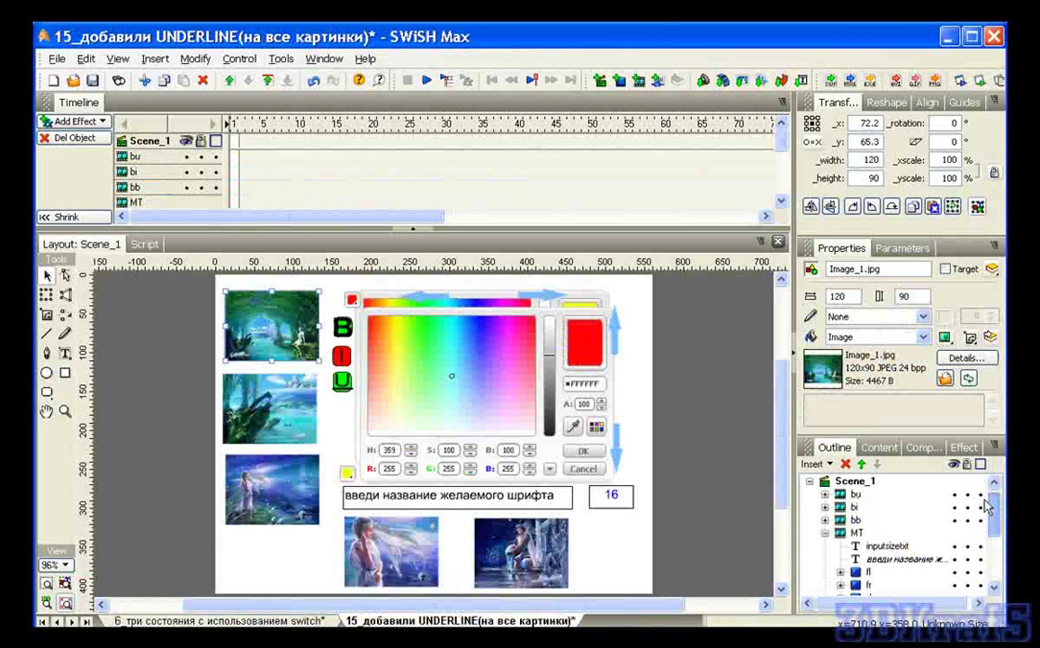
click(855, 522)
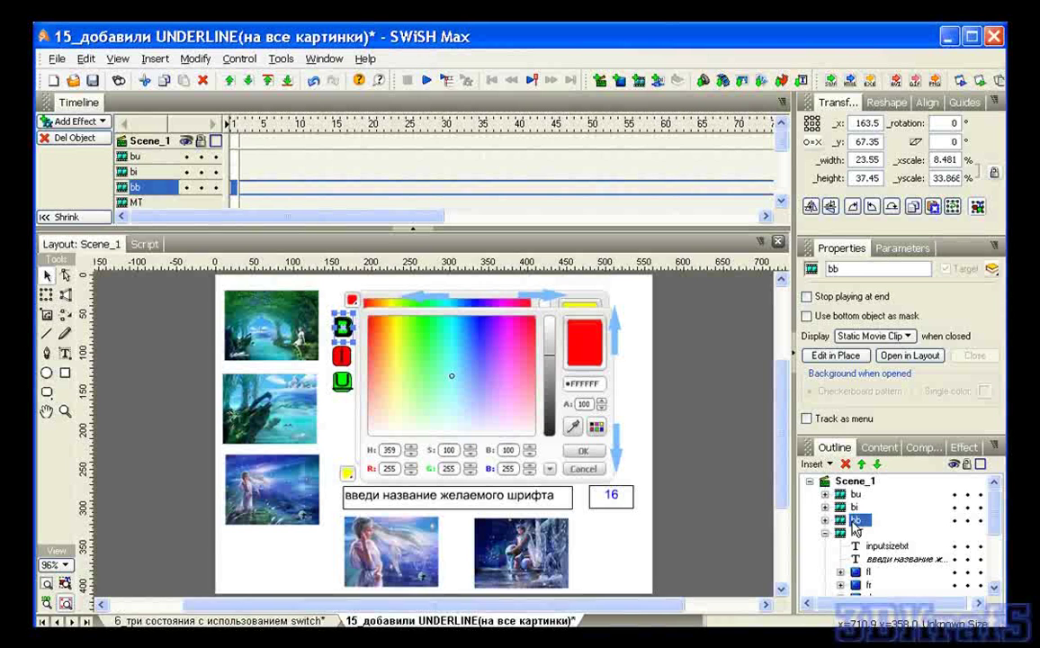
Rename the bb clip in the "6_три состояния с использованием switch" movie to blcr and copy it.
click(281, 621)
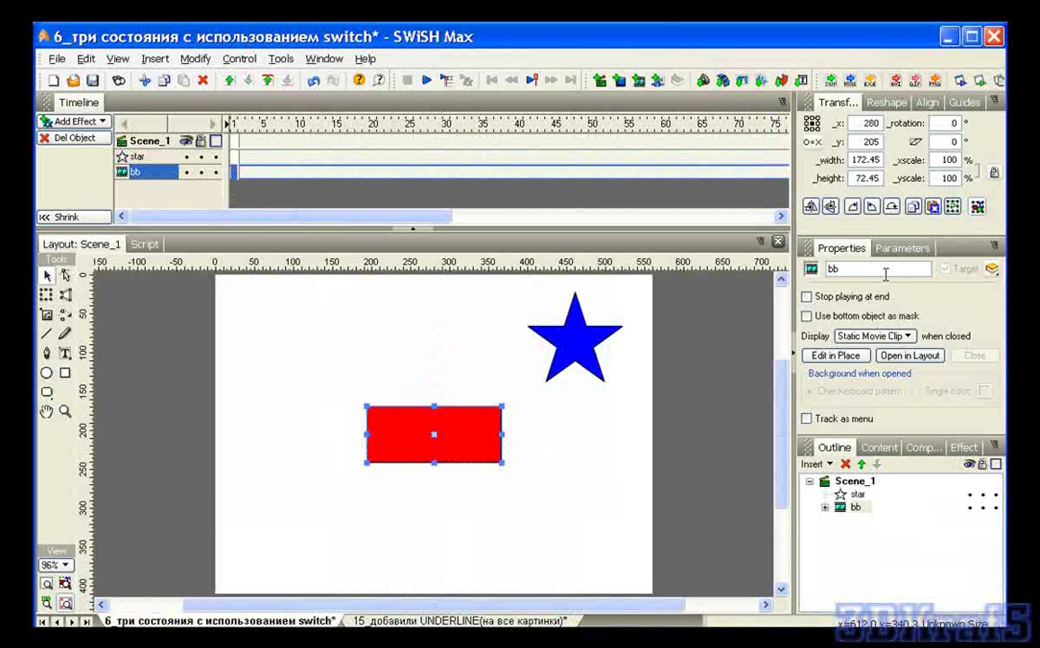
click(892, 268)
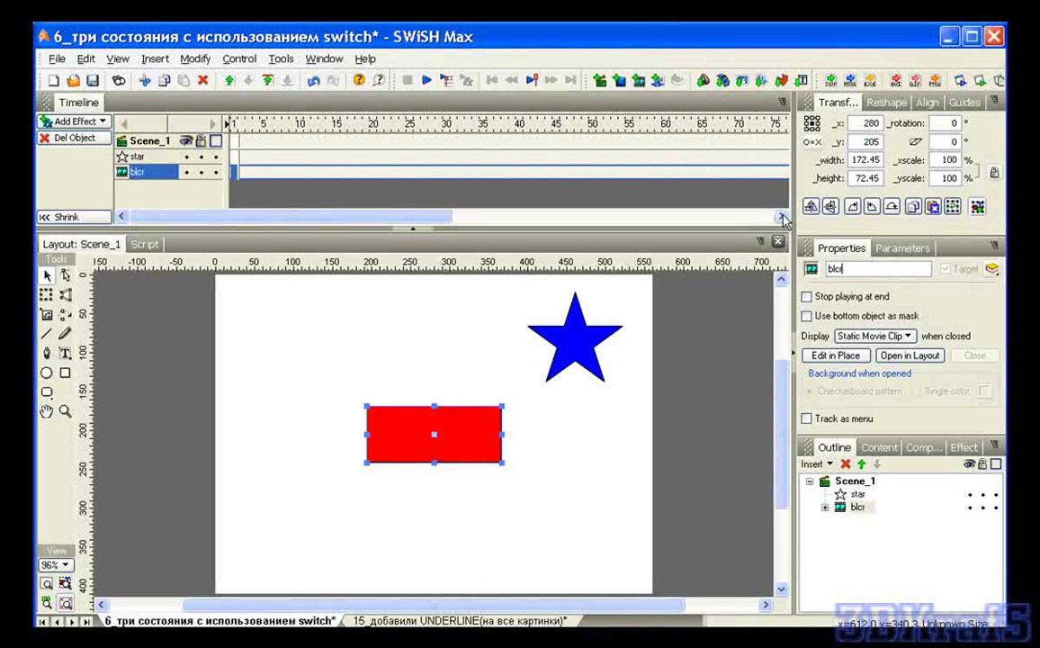
click(849, 508)
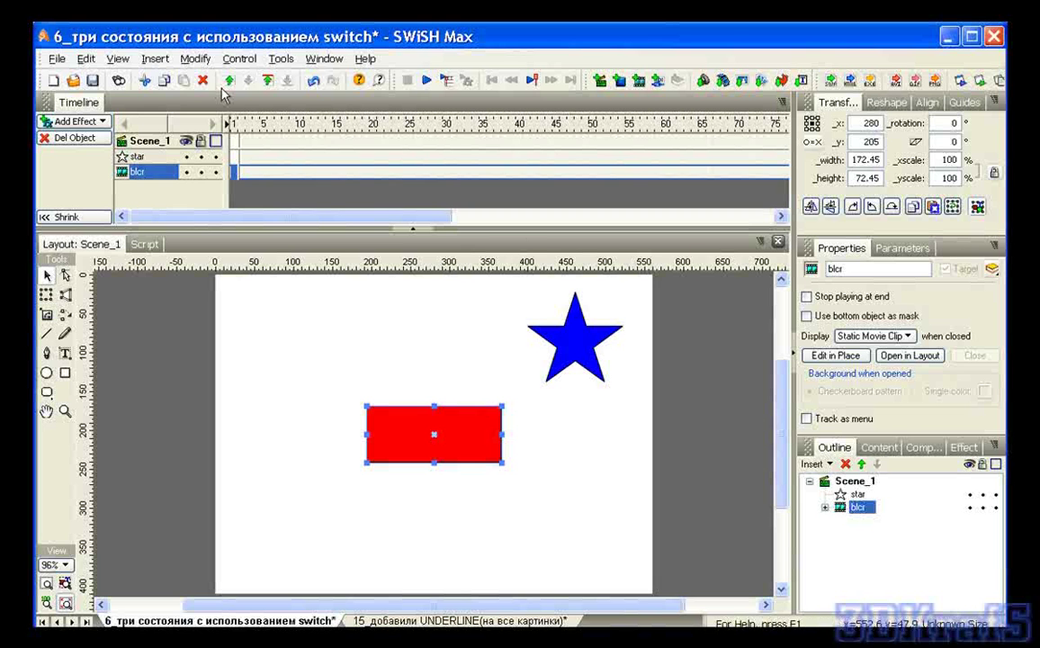
Paste the blcr clip into Scene_1 of the "15_добавили UNDERLINE(на все картинки)" movie, shrink it to about 28 by 26 and place it below the U button.
click(525, 623)
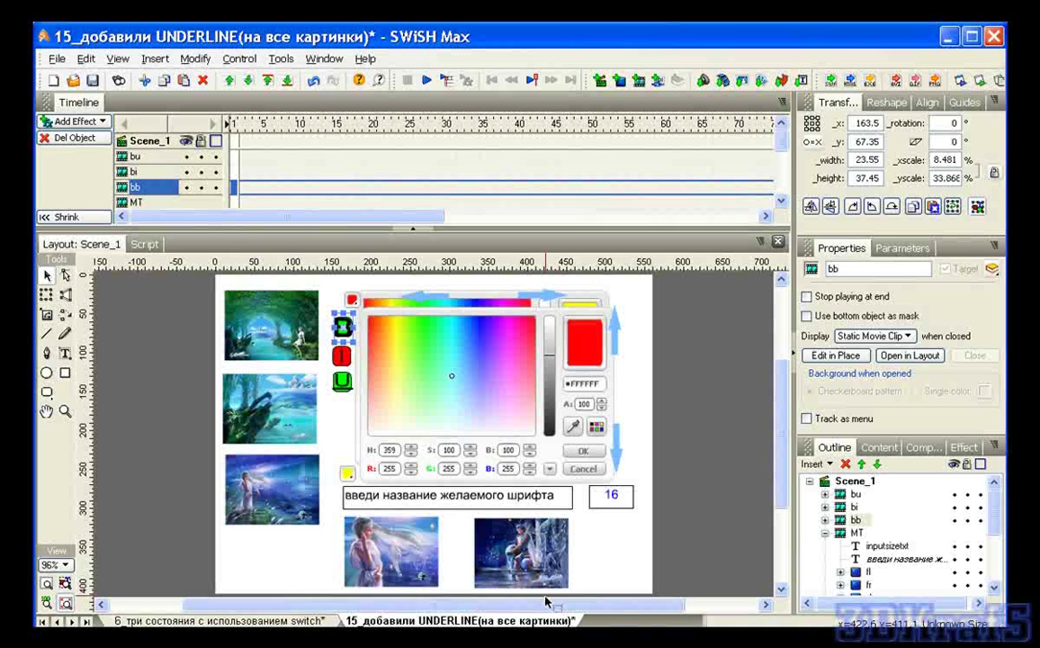
click(756, 437)
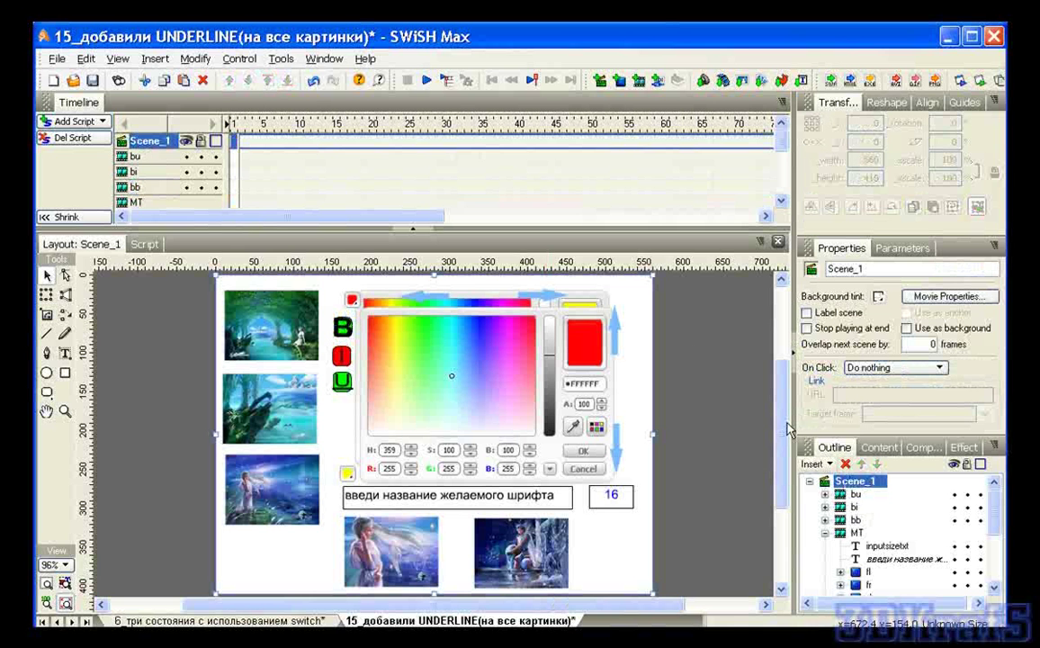
click(183, 81)
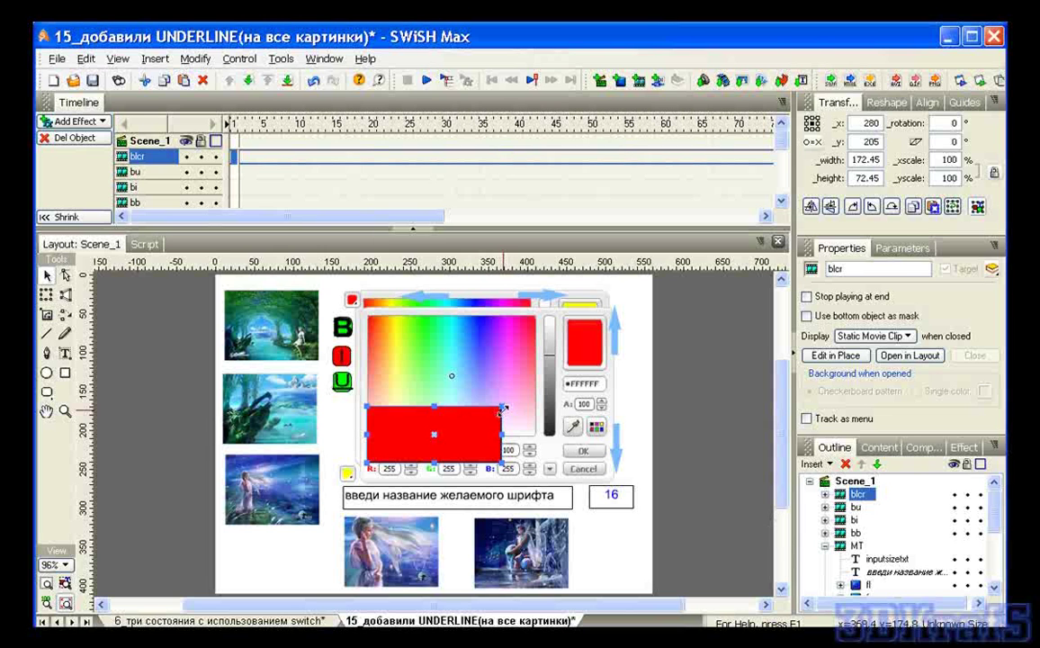
drag(501, 408, 345, 410)
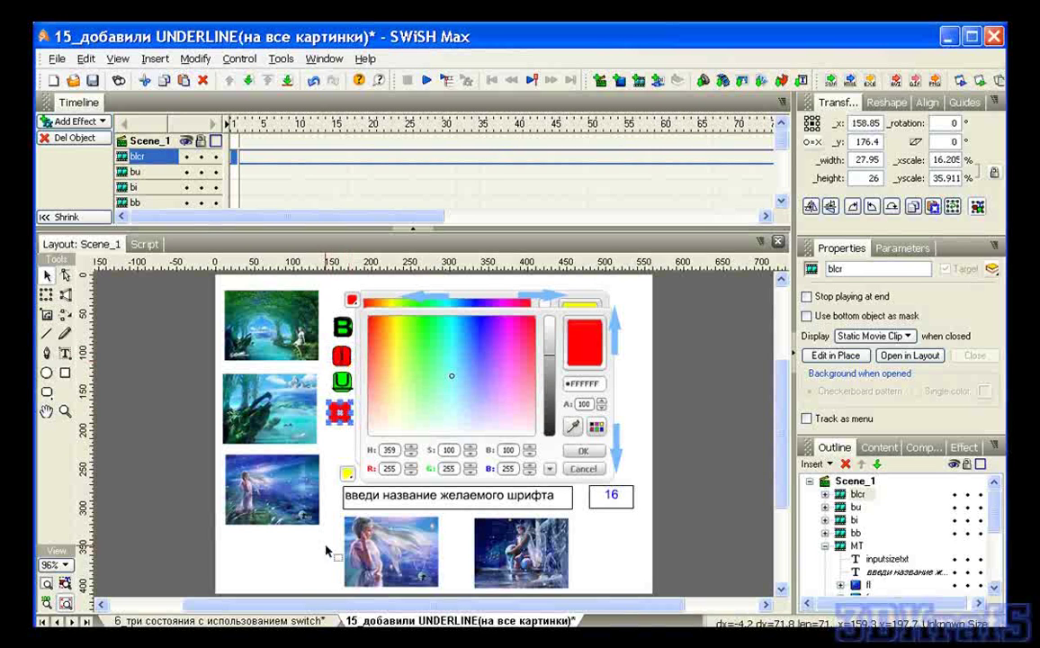
Undo the renaming of the red rectangle clip in the "6_три состояния с использованием switch" movie.
click(225, 621)
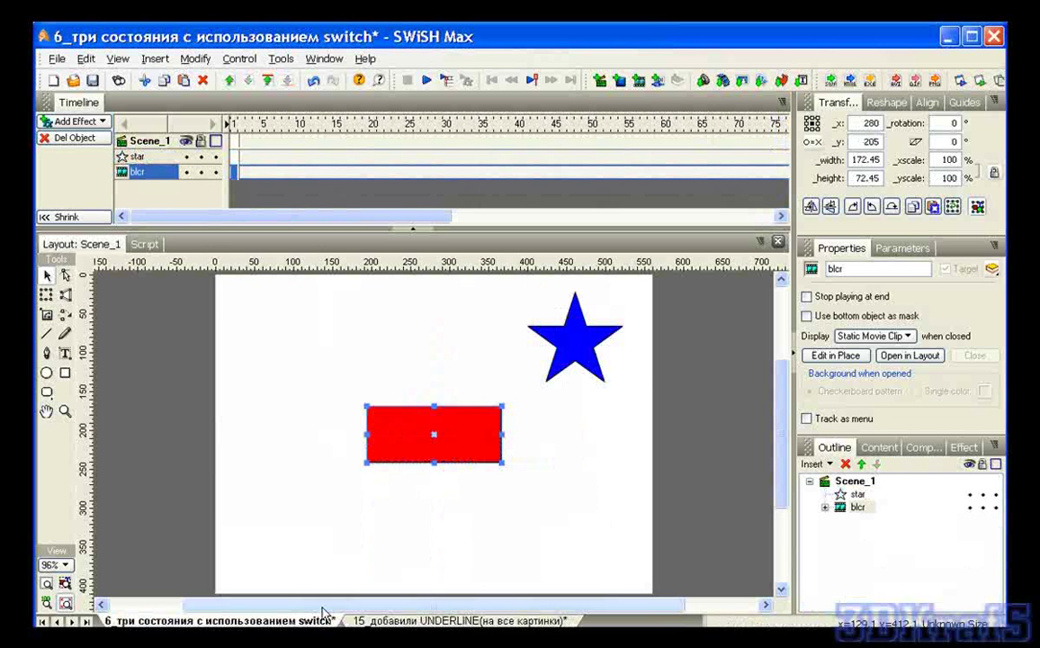
click(313, 83)
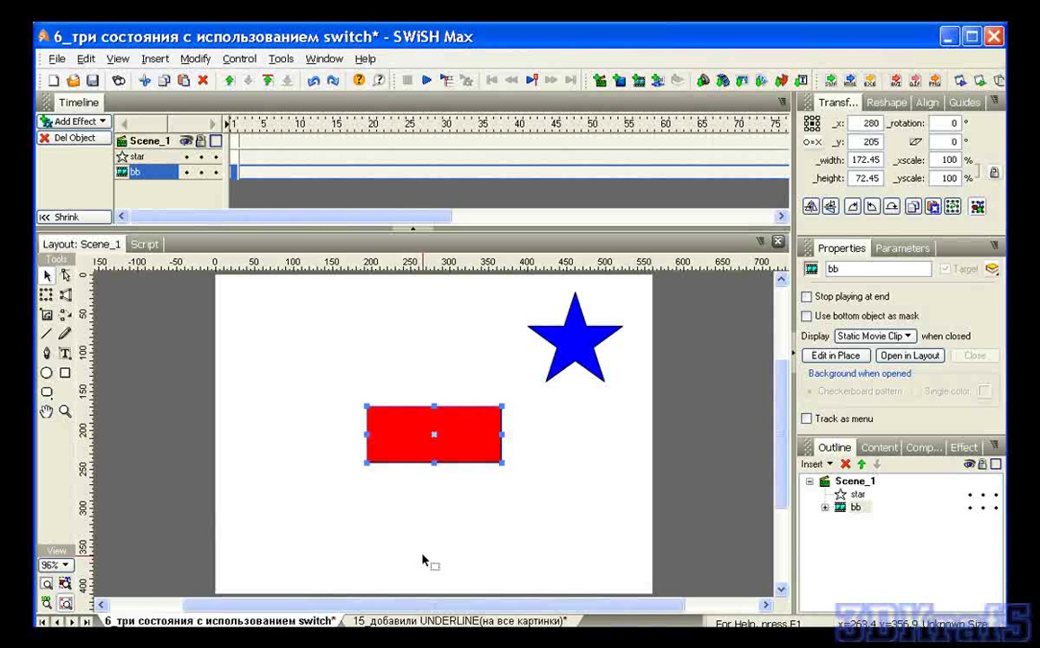
In the blcr clip's script in the UNDERLINE movie, rename the count variable to countlcr in the load handler and the switch expression.
click(428, 620)
click(856, 496)
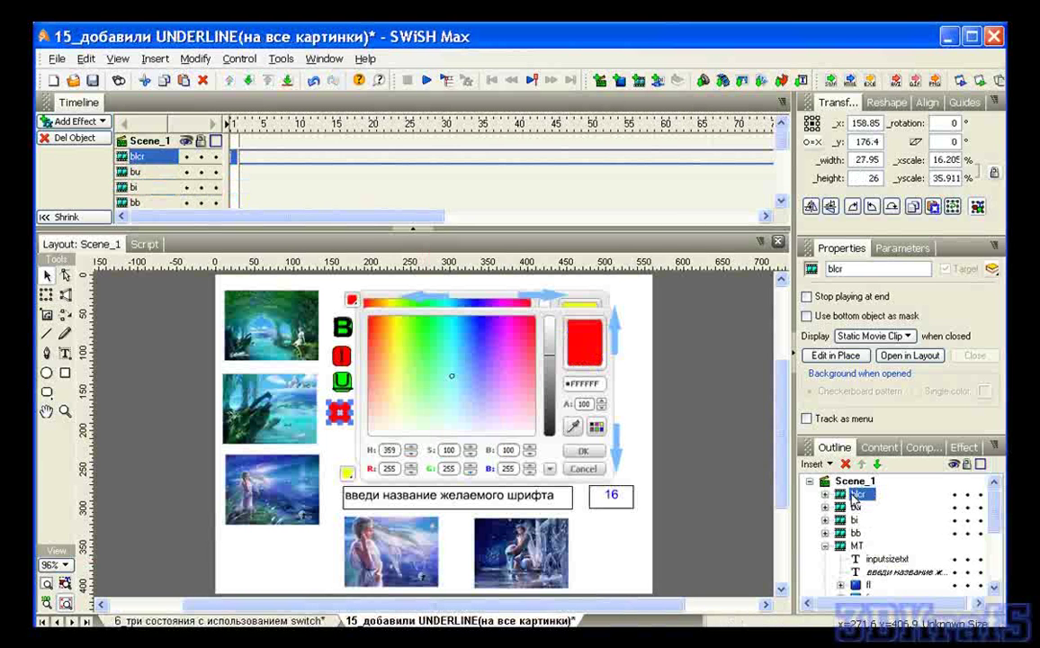
click(149, 245)
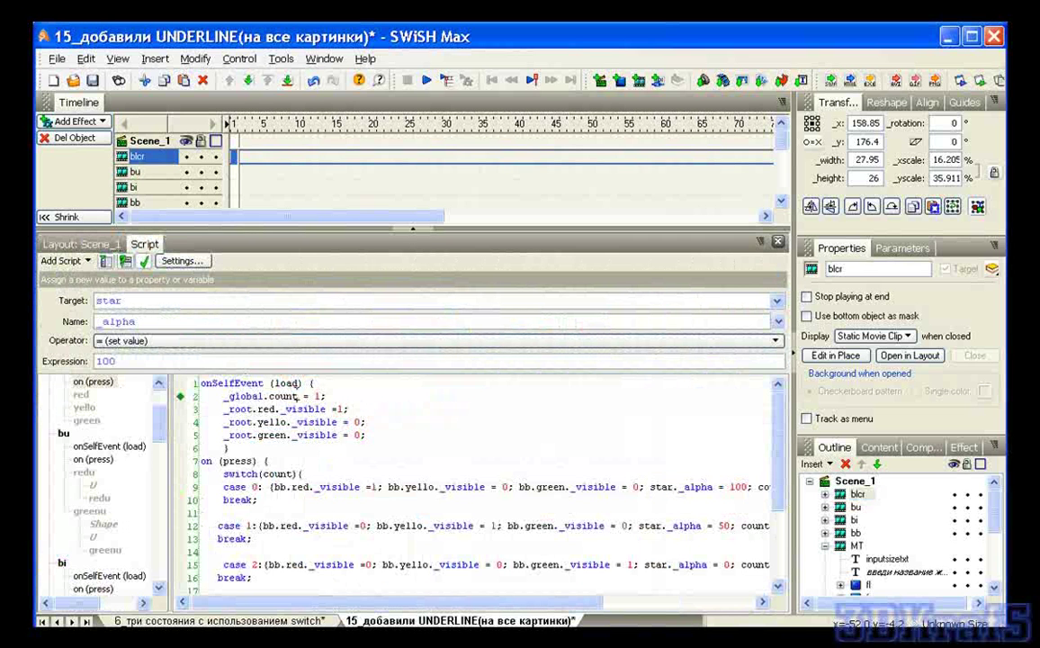
click(297, 396)
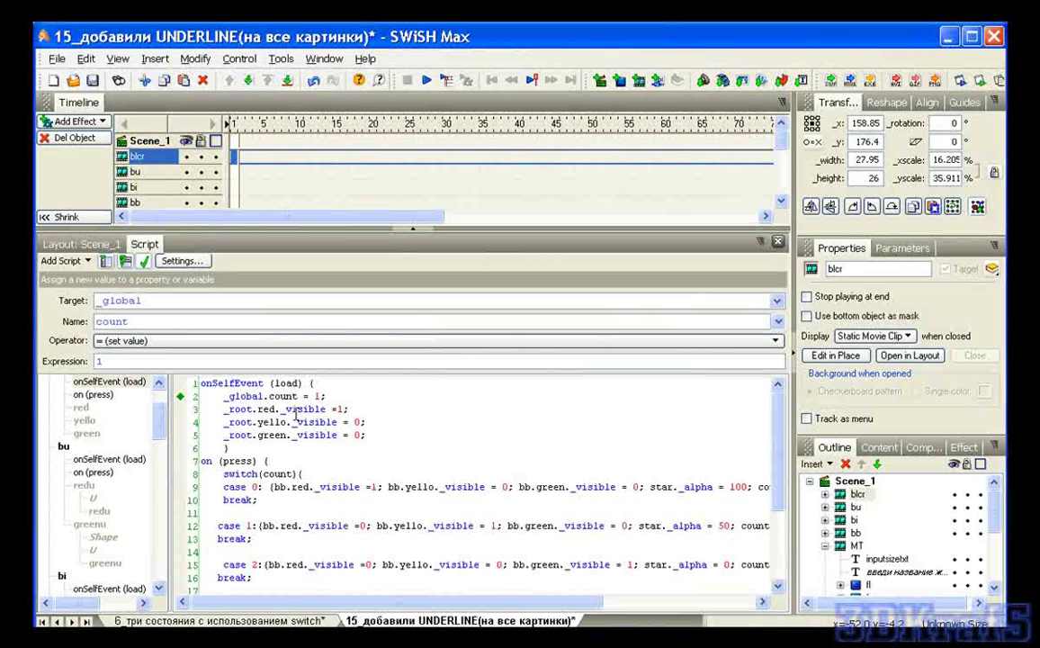
text(1)
text(cr)
click(295, 474)
text(l)
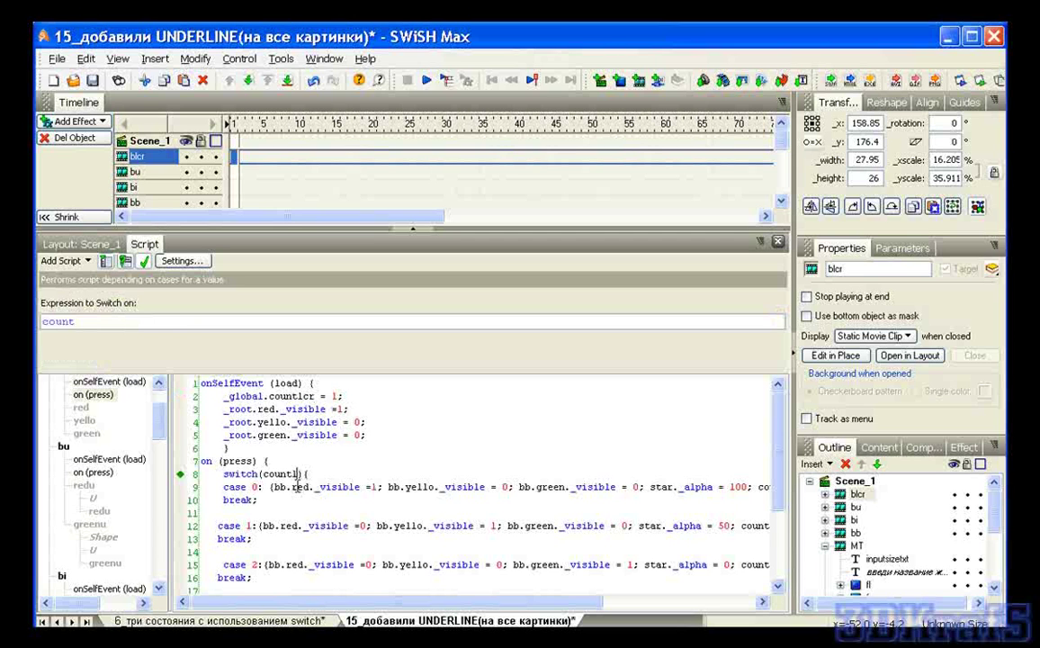
text(cr)
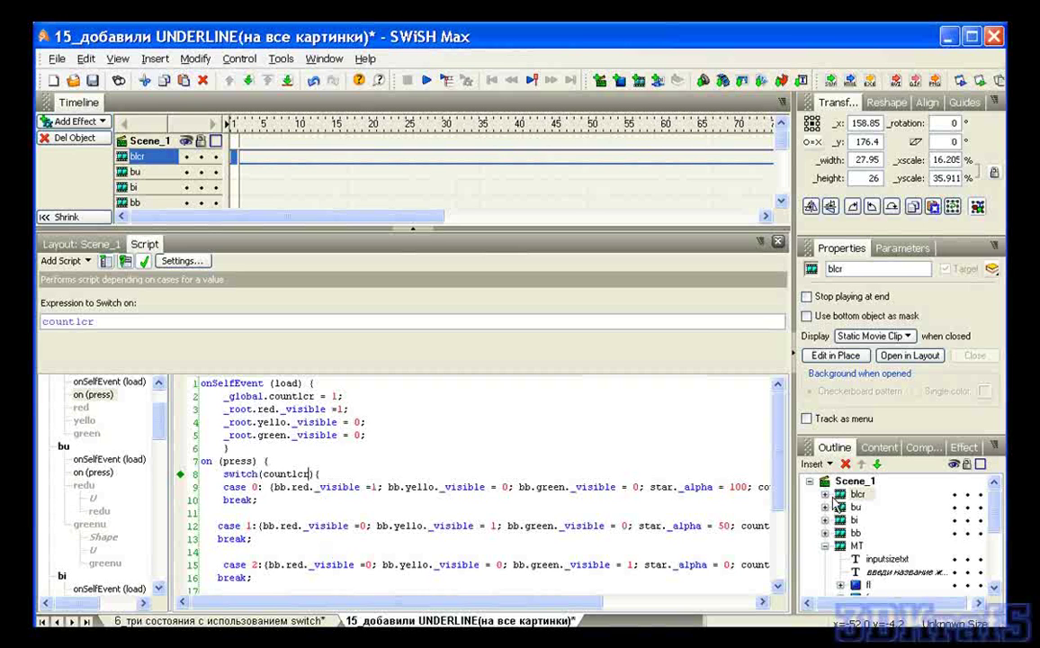
Delete the star._alpha assignments from cases 0, 1 and 2 of the blcr switch statement.
double_click(392, 486)
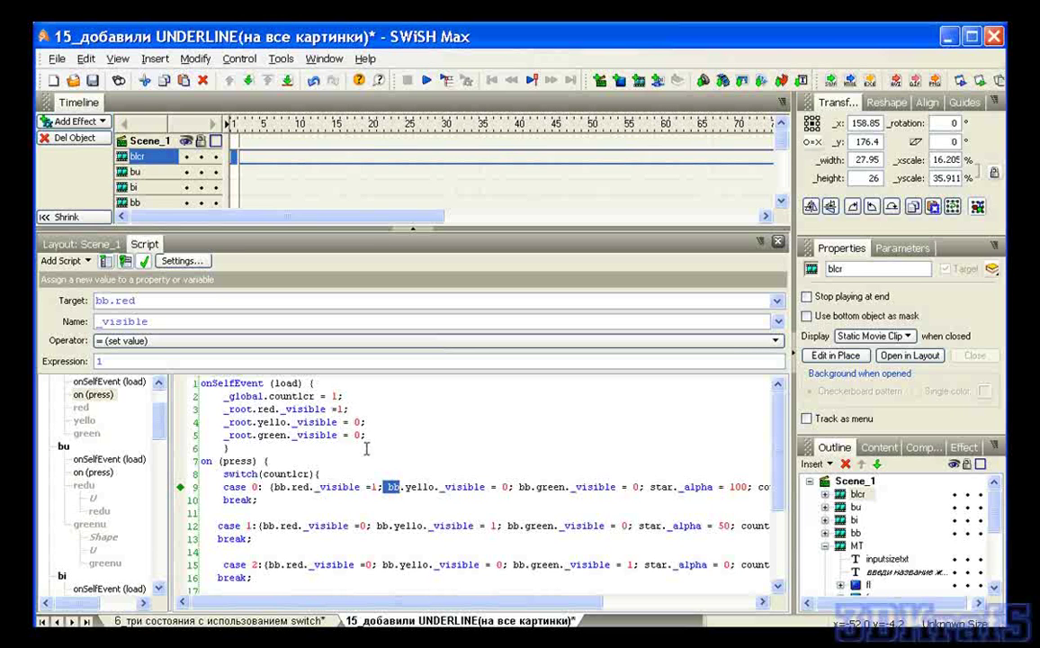
click(390, 491)
drag(568, 603, 606, 602)
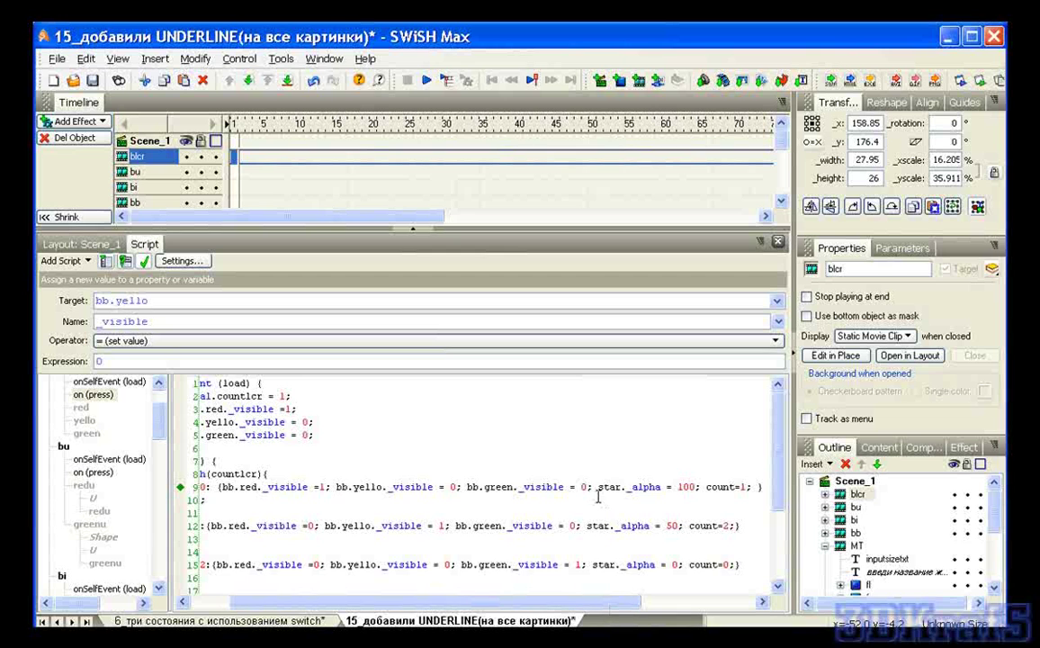
drag(597, 487, 691, 487)
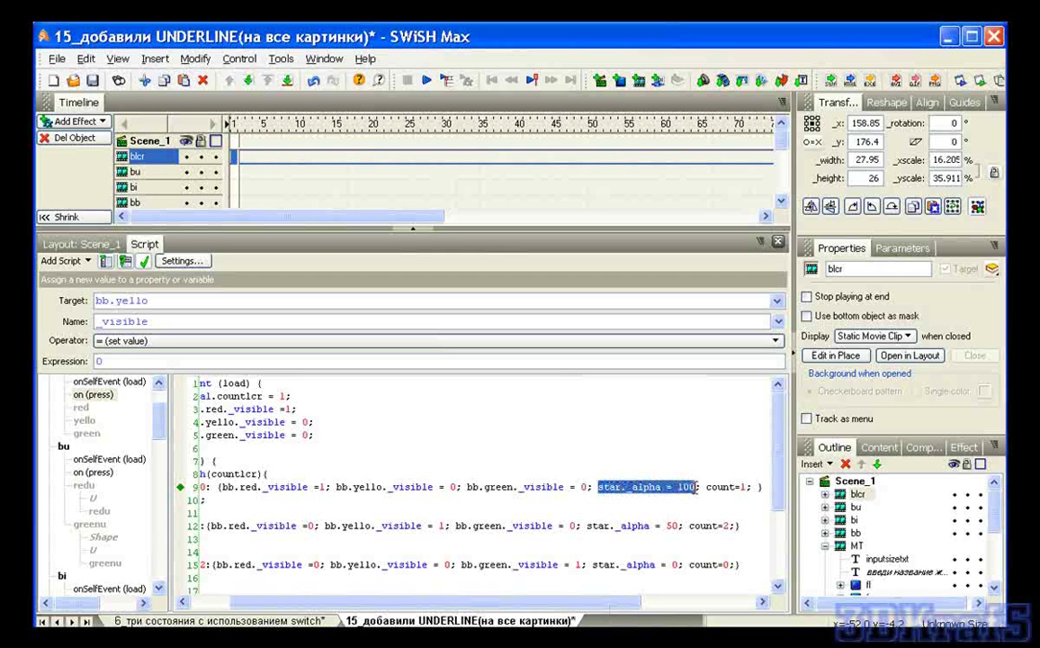
key(Delete)
drag(588, 527, 677, 527)
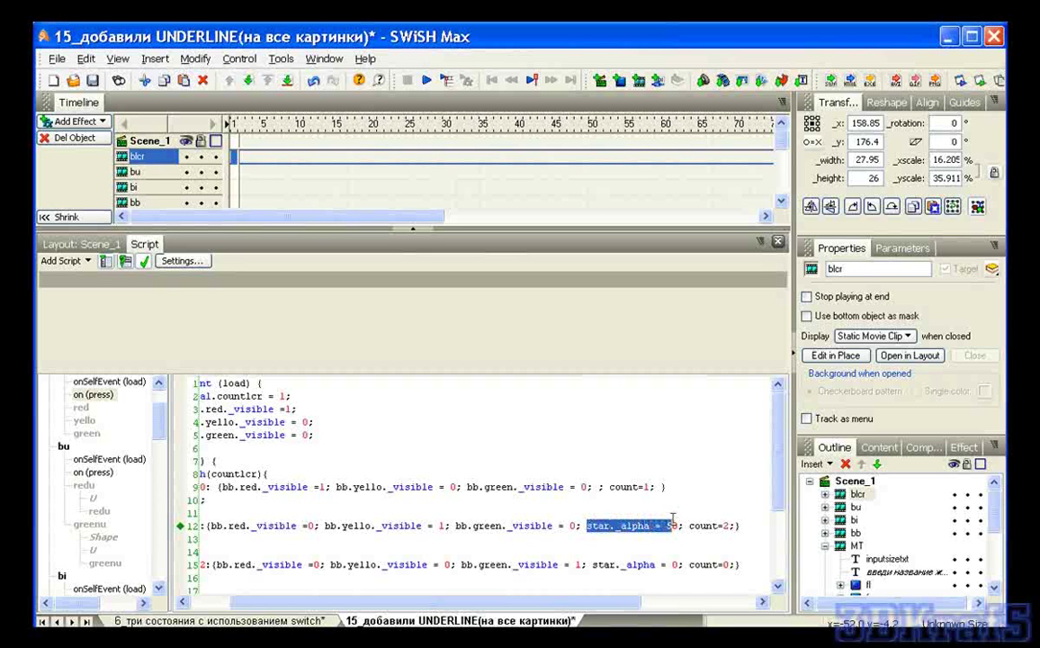
key(Delete)
drag(594, 566, 677, 565)
key(Delete)
Insert the assignment TXTLCR = "left" in case 0, in place of the removed star._alpha assignment.
click(600, 486)
text(TXT)
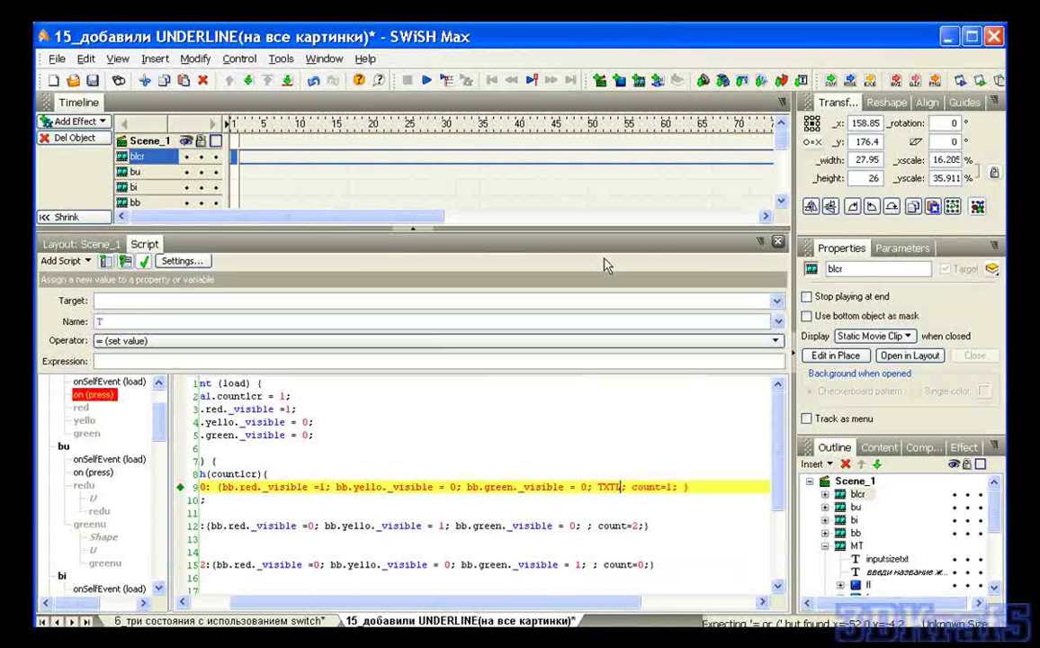
text(LCR)
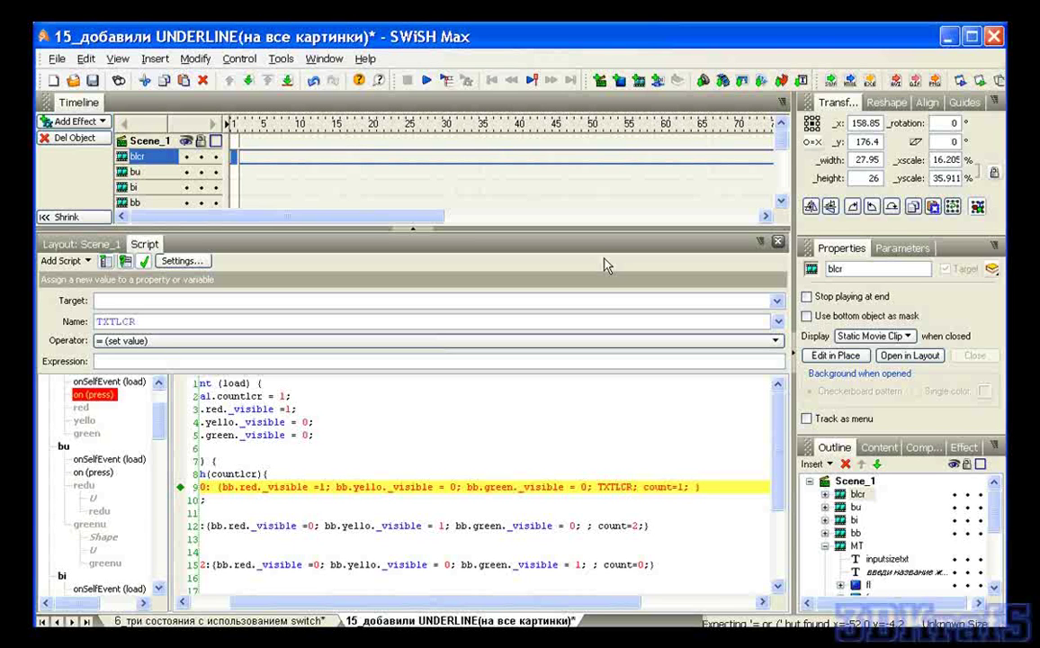
text(= )
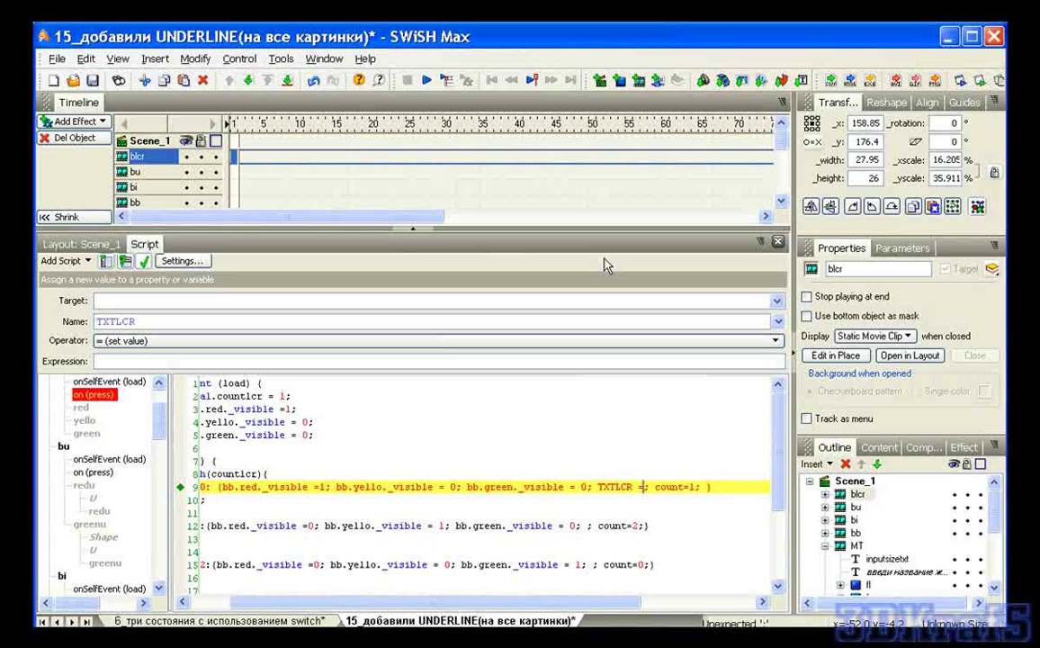
text( "")
key(Left)
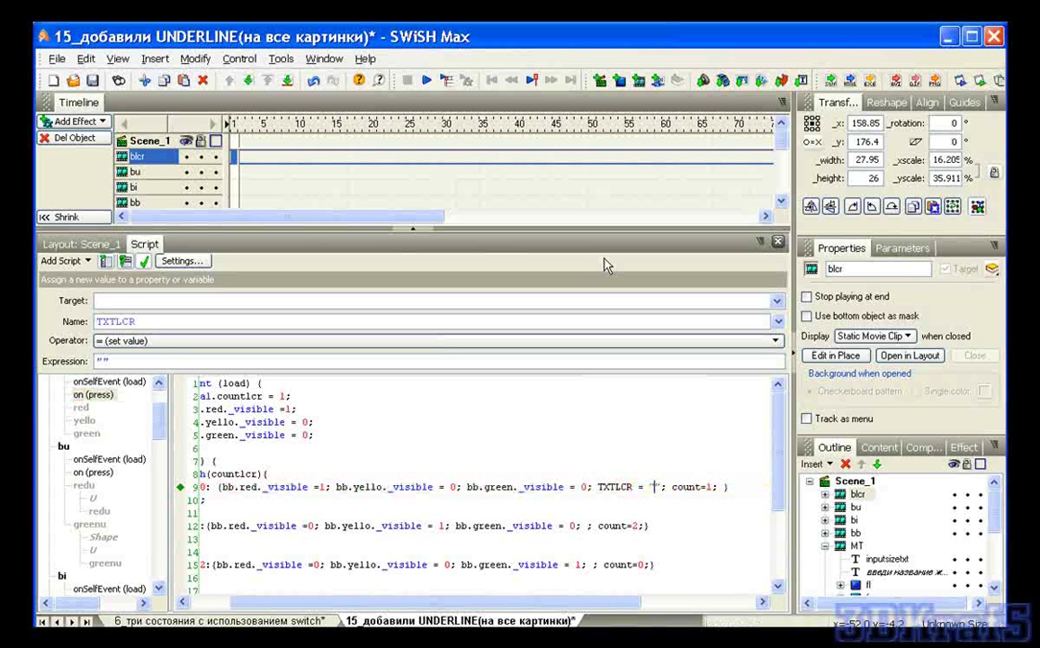
text(left)
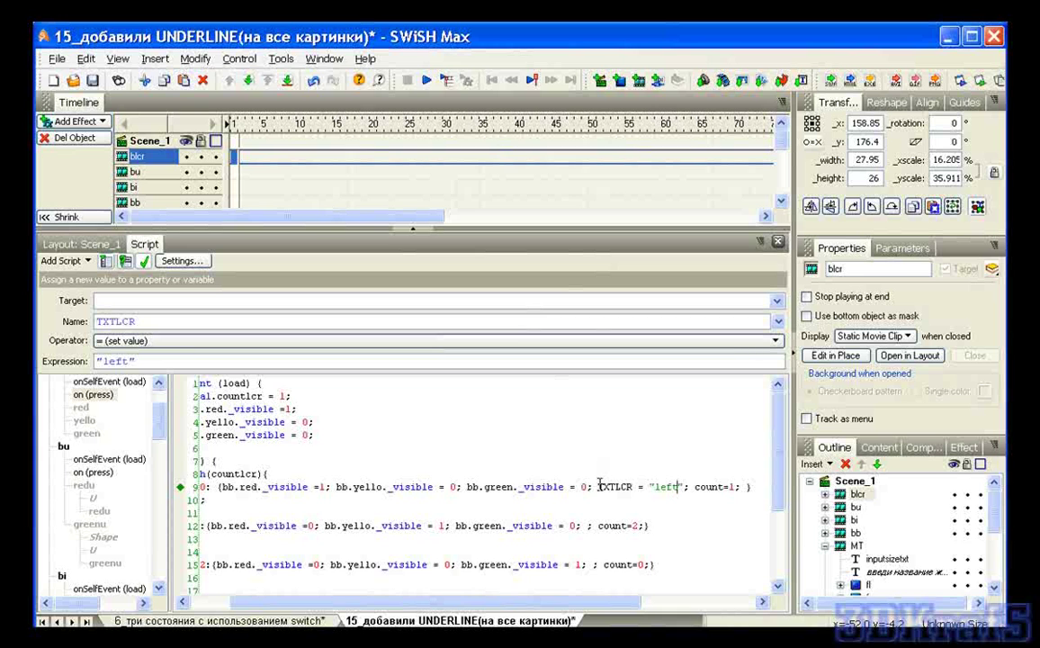
Copy the TXTLCR = "left" assignment from case 0 into the empty statements of cases 1 and 2.
drag(598, 487, 684, 485)
key(ctrl+c)
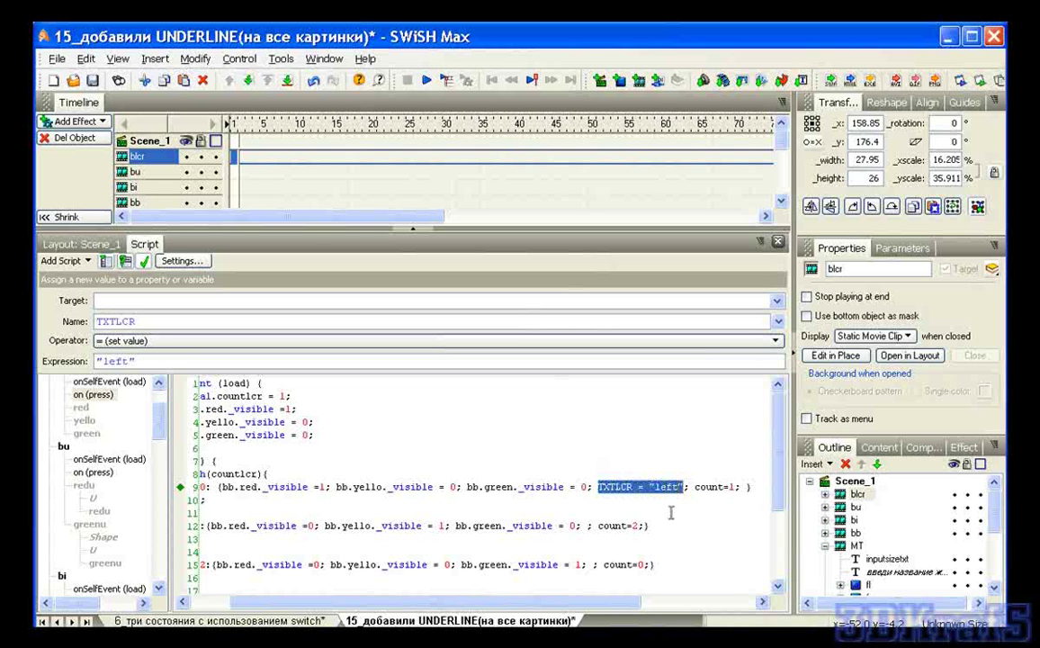
click(586, 529)
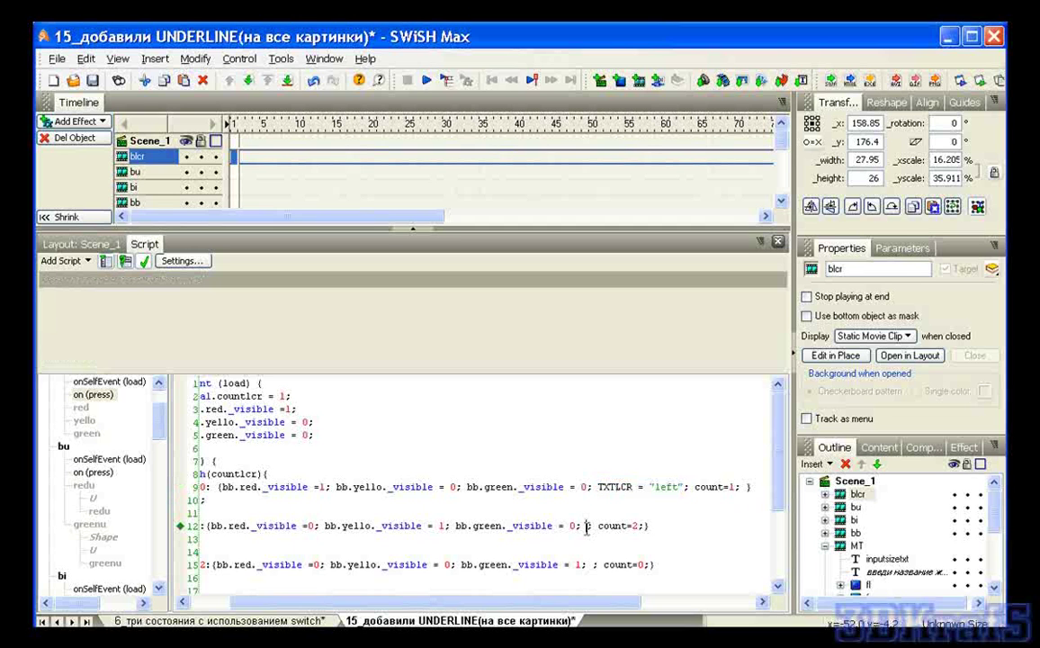
key(ctrl+v)
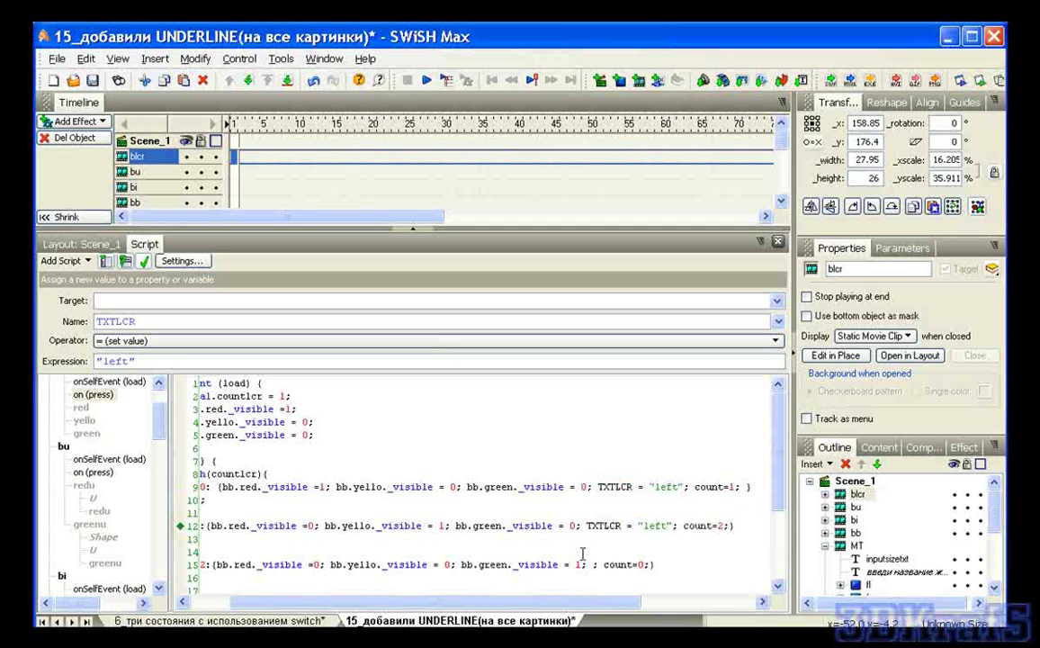
click(589, 565)
text(TXTLCR = "left";)
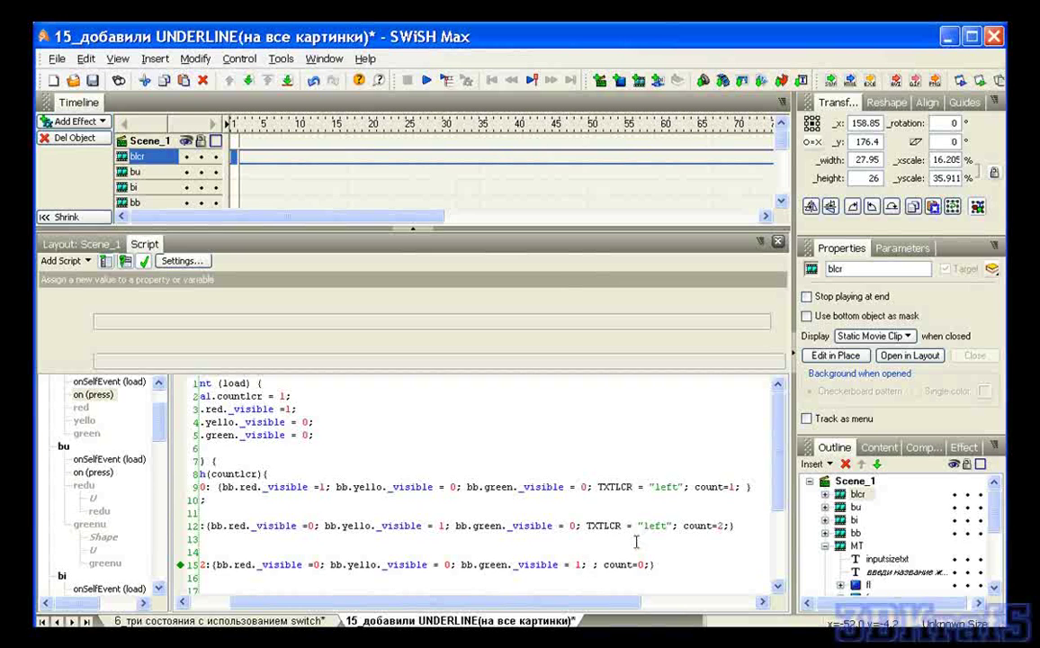
Change the TXTLCR value in case 1 of the blcr switch statement to "center".
click(644, 528)
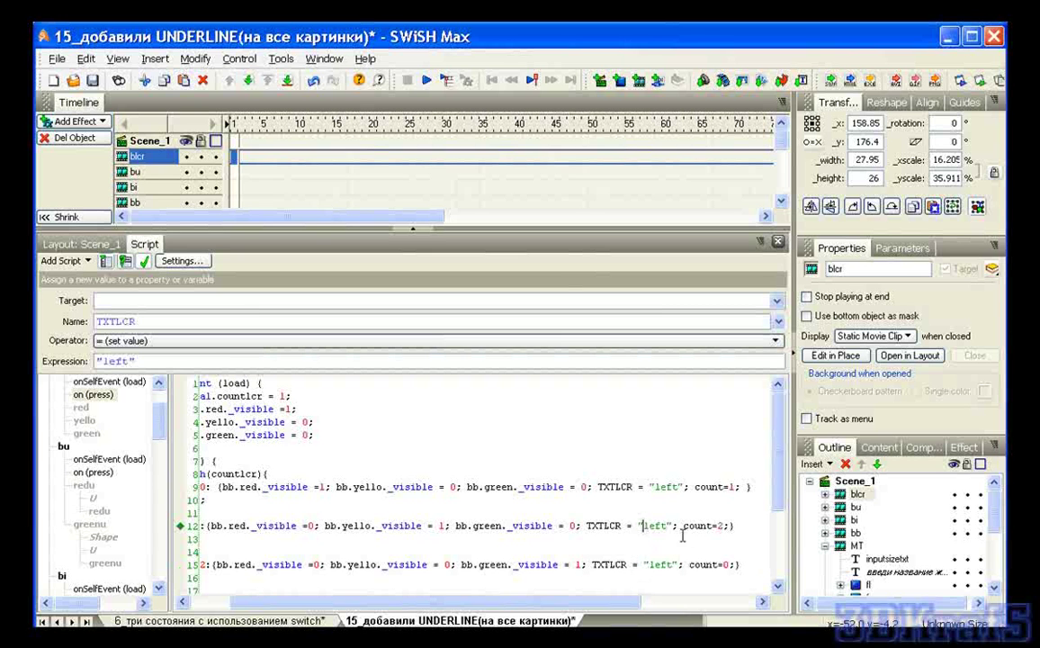
text(c)
text(enter)
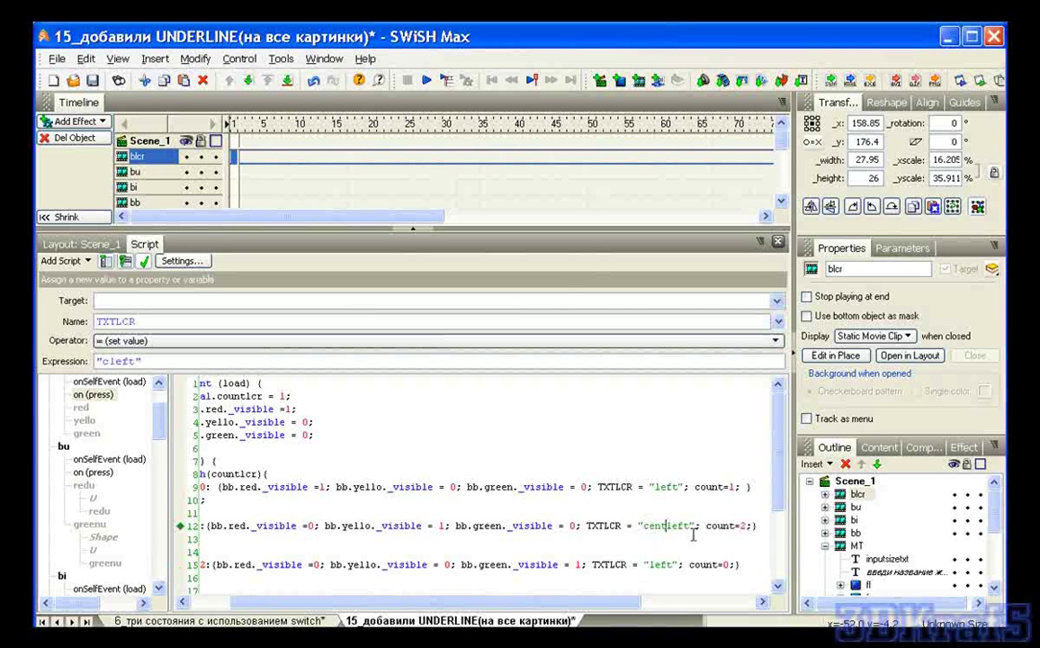
key(Delete)
key(Delete)
key(Delete)
key(Delete)
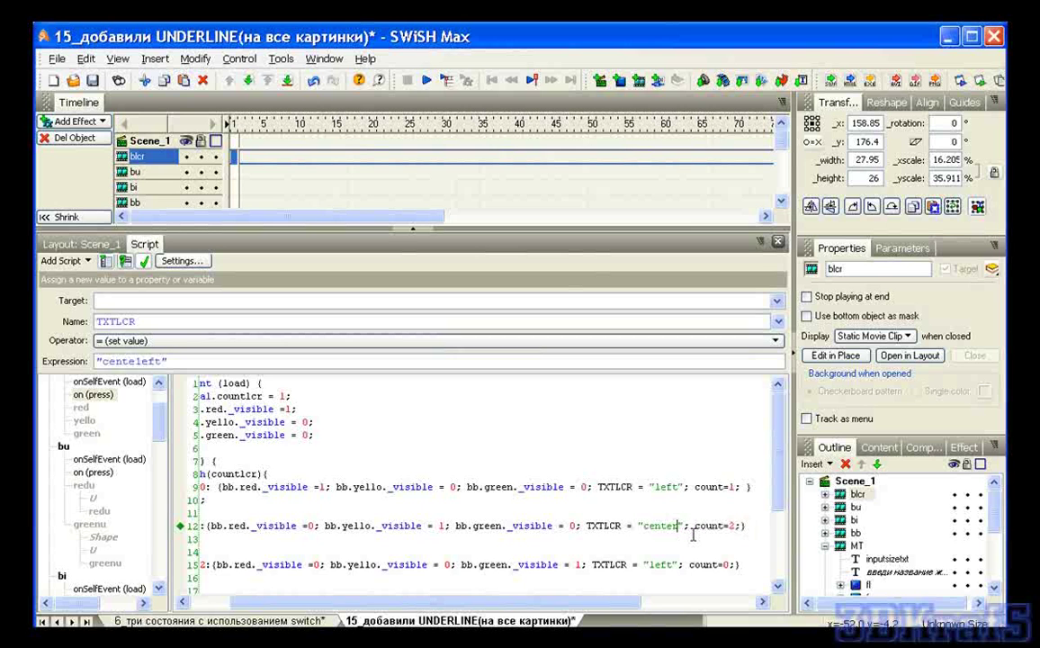
Change the TXTLCR value in case 2 of the blcr switch statement to "right".
key(Down)
key(Down)
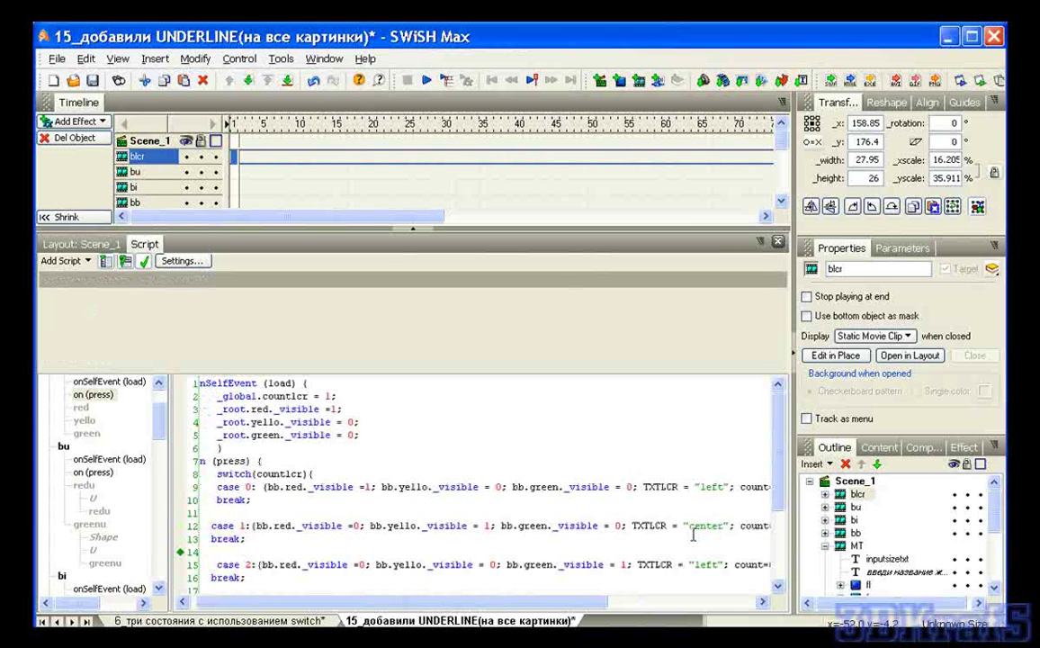
click(701, 566)
text(si)
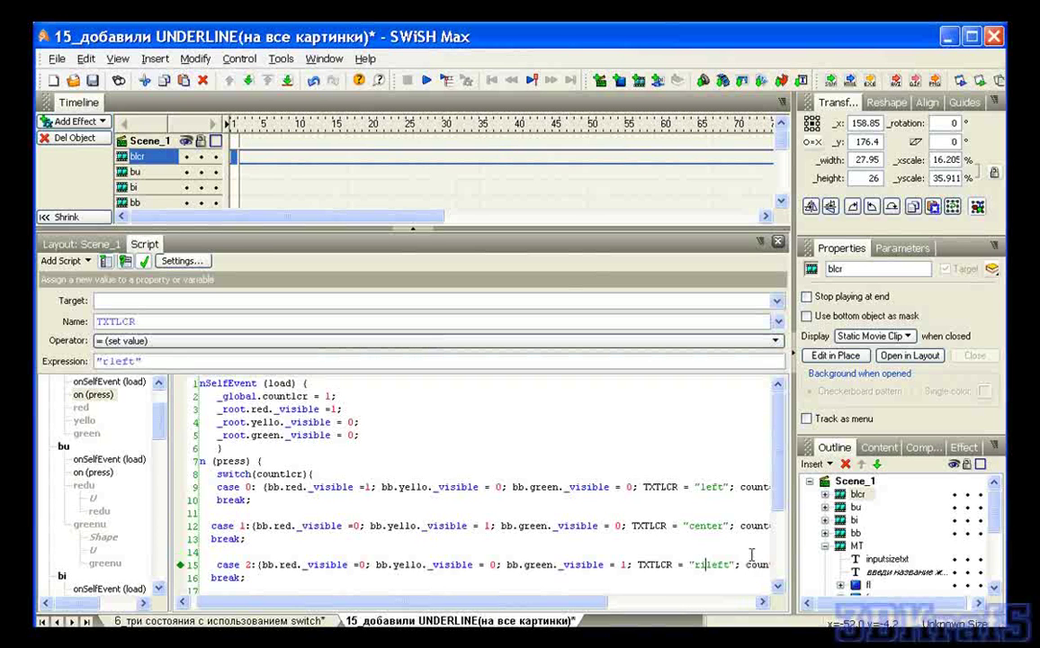
text(ght)
key(Delete)
key(Delete)
key(Delete)
key(Delete)
Rename the count variable to countlcr in the closing assignments of cases 0, 1 and 2 of the blcr script.
drag(569, 609, 616, 609)
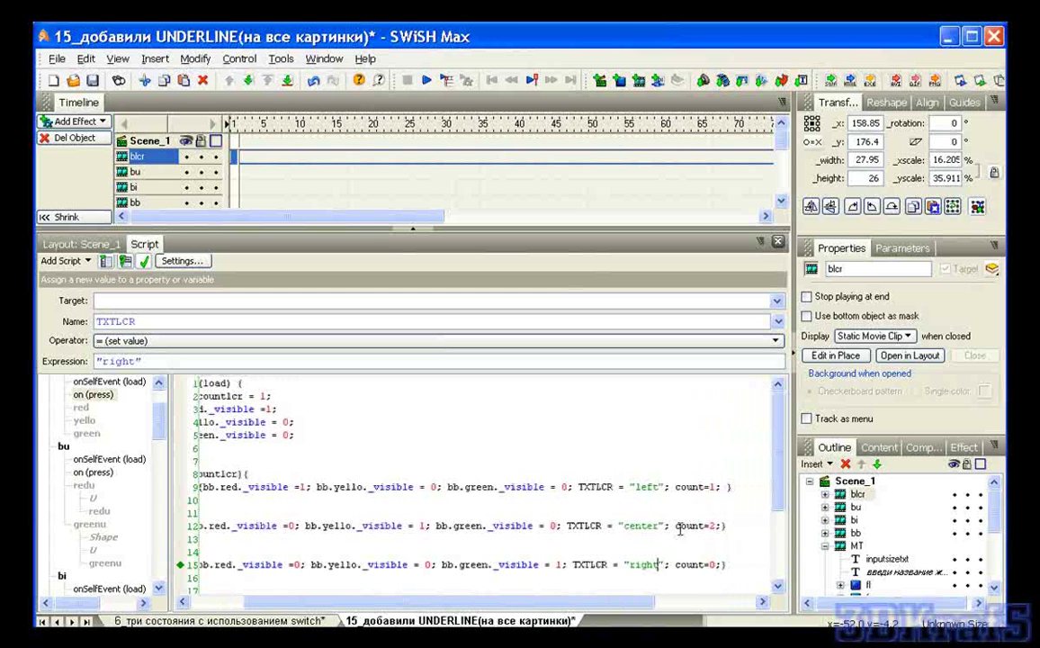
click(705, 487)
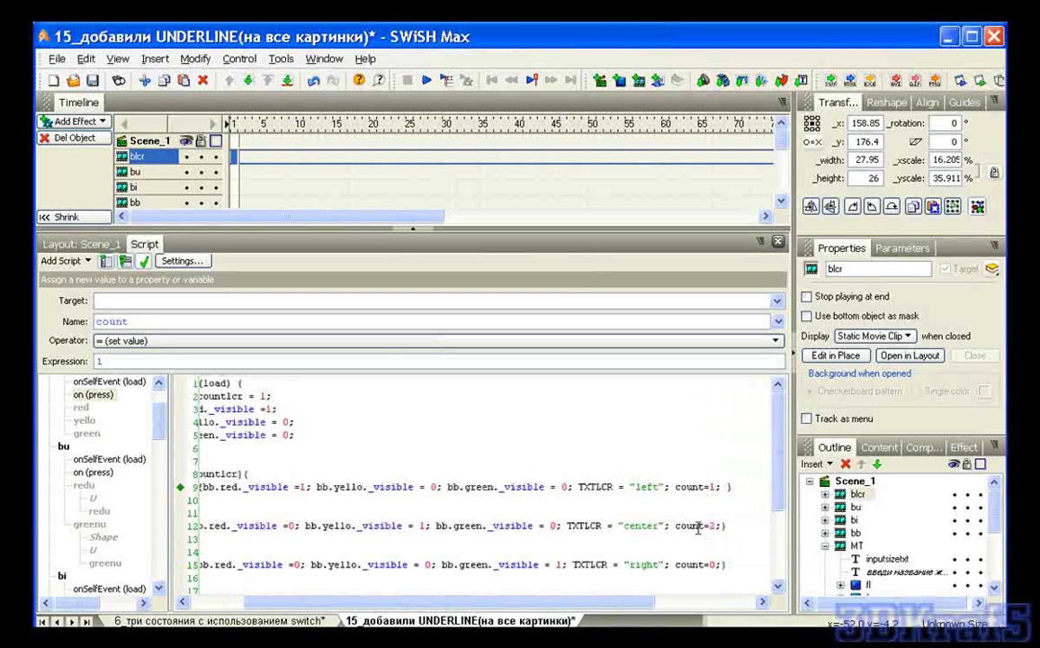
text(cr)
click(704, 525)
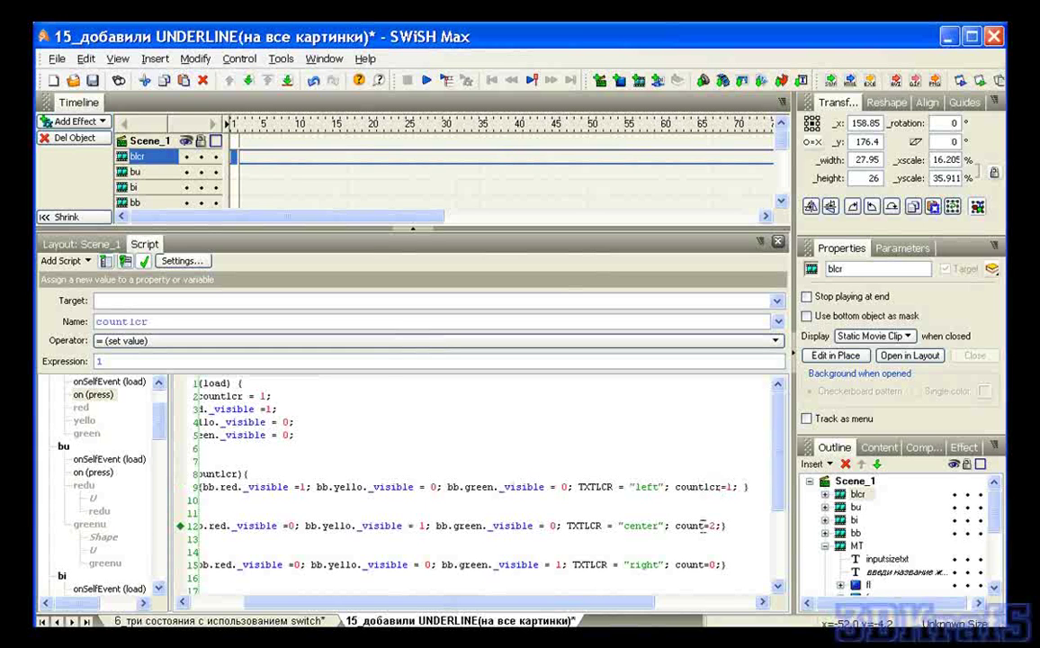
text(cr)
click(703, 564)
text(l)
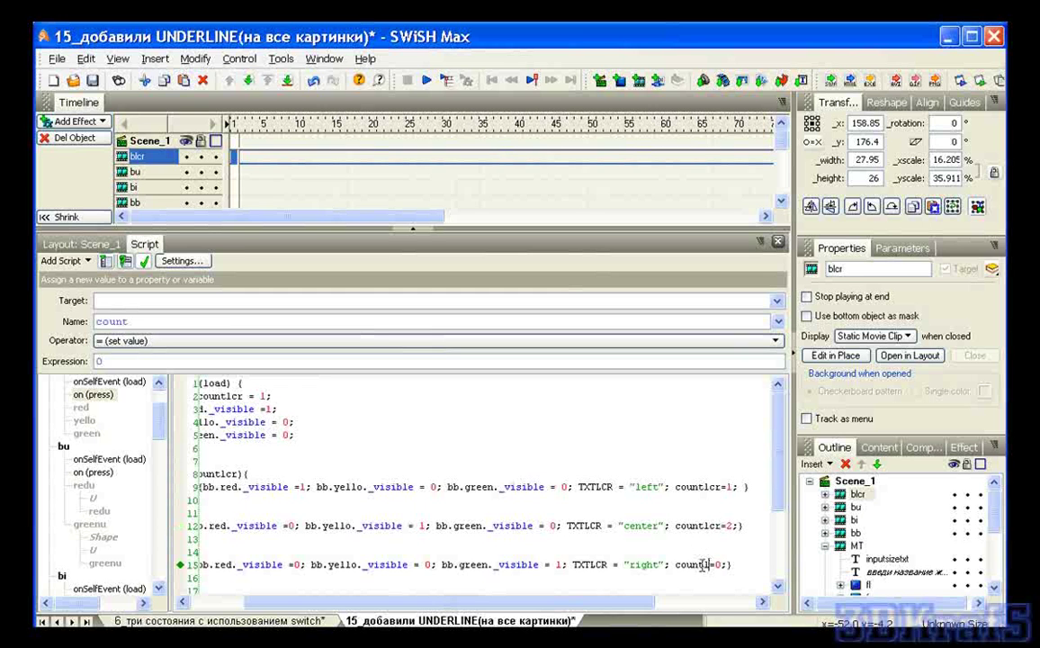
text(cr)
Expand the blcr clip and examine its script's _root.blcr paths and the countlcr switch expression.
click(825, 494)
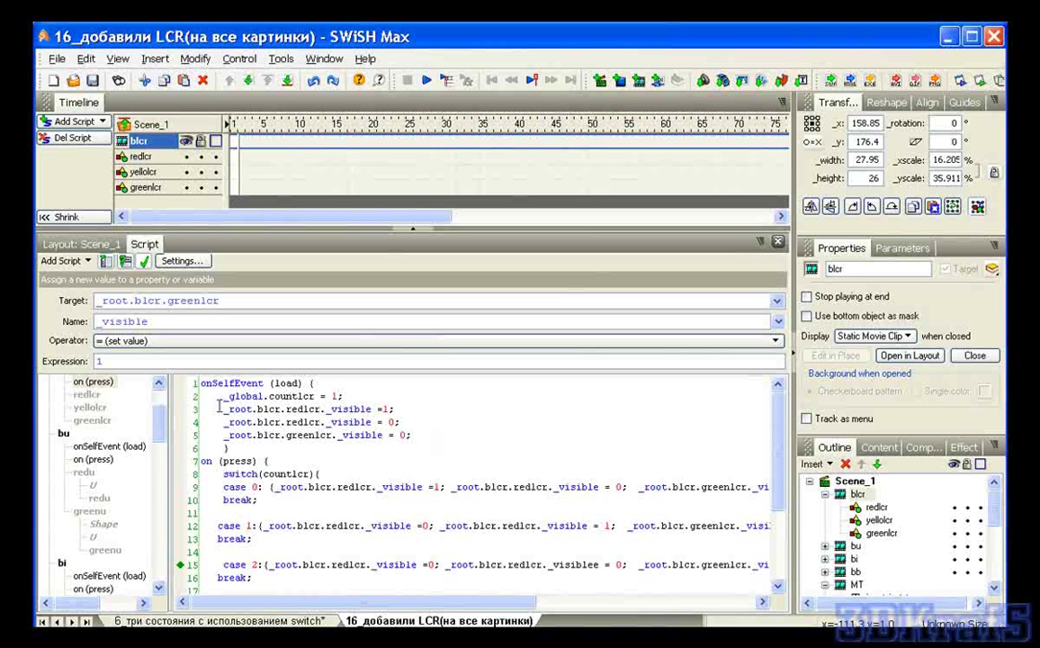
drag(226, 409, 281, 409)
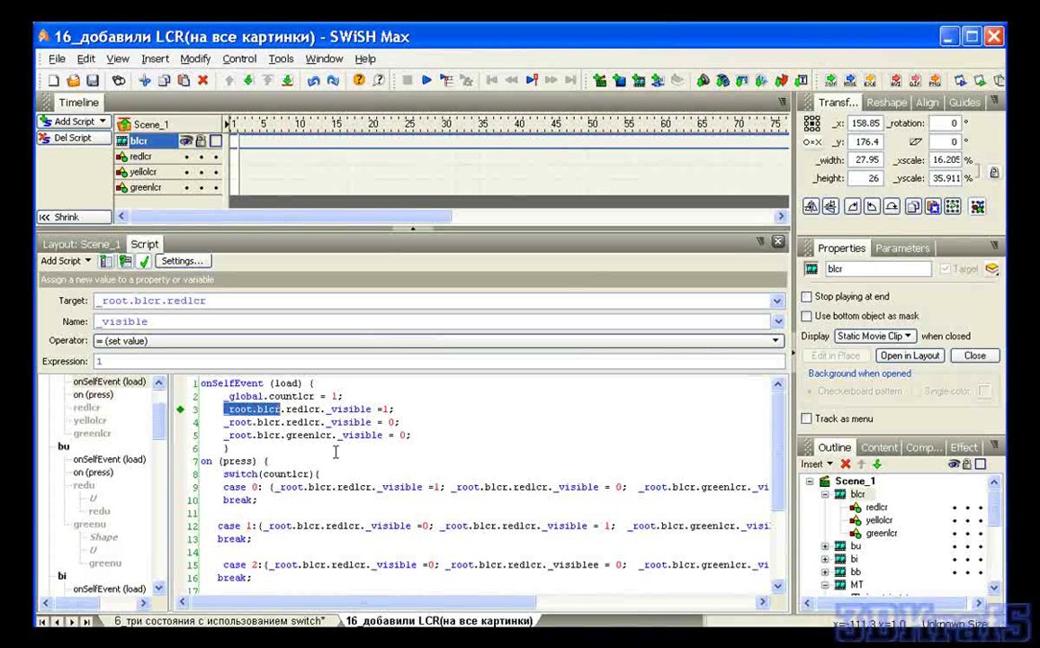
drag(280, 487, 332, 487)
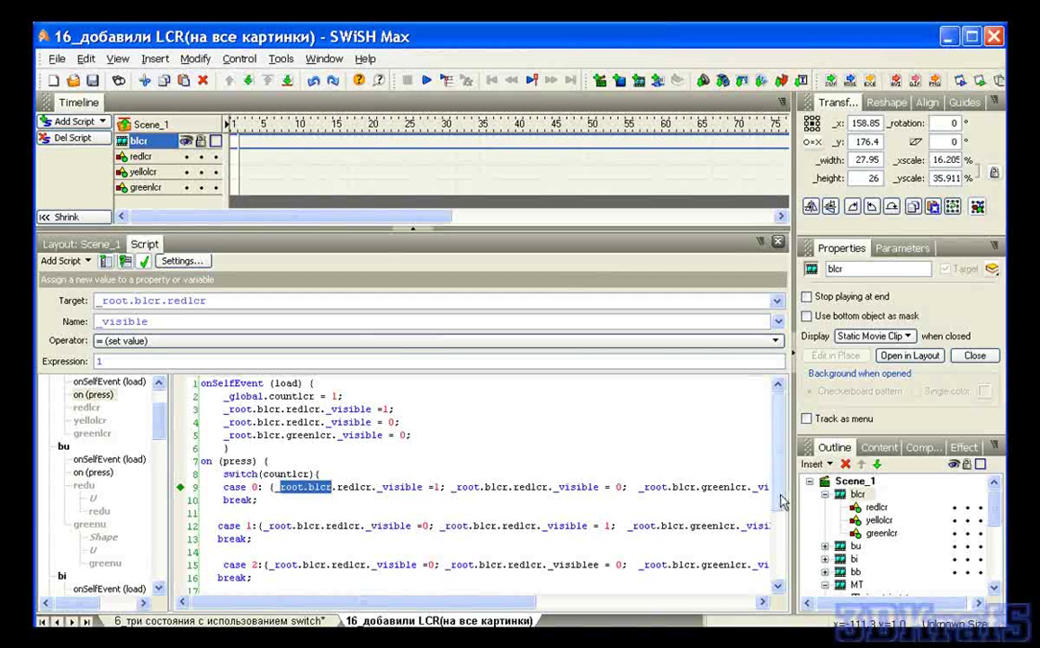
scroll(788, 510, down, 2)
scroll(783, 504, up, 2)
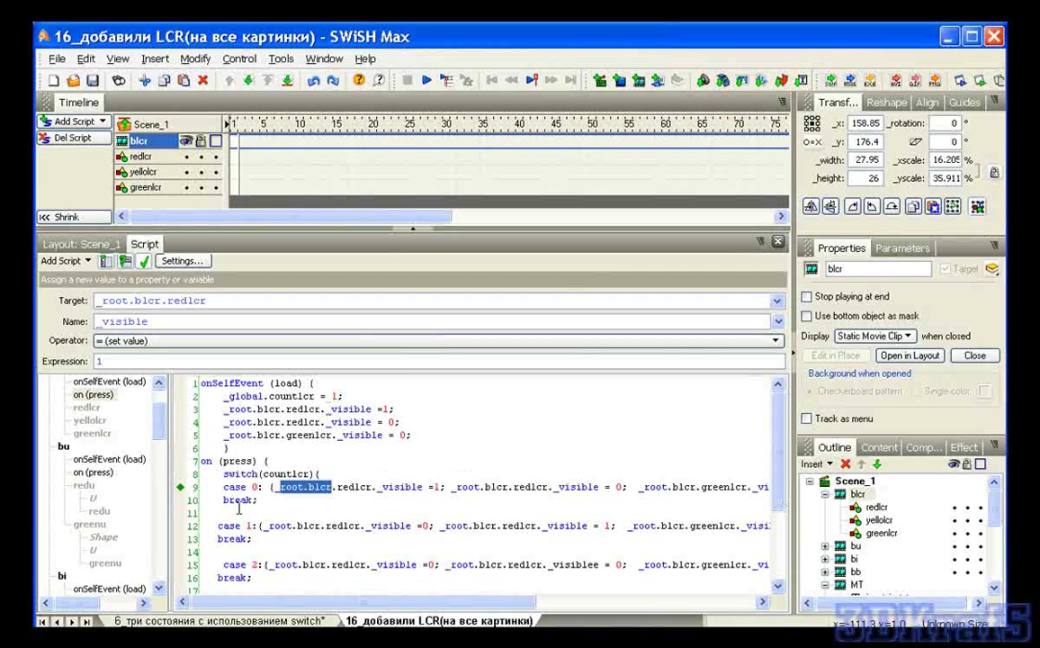
double_click(255, 472)
drag(263, 473, 297, 474)
In the Image_1.jpg script, replace the "left" value of myformat.align with the variable TXTLCR.
drag(997, 514, 996, 572)
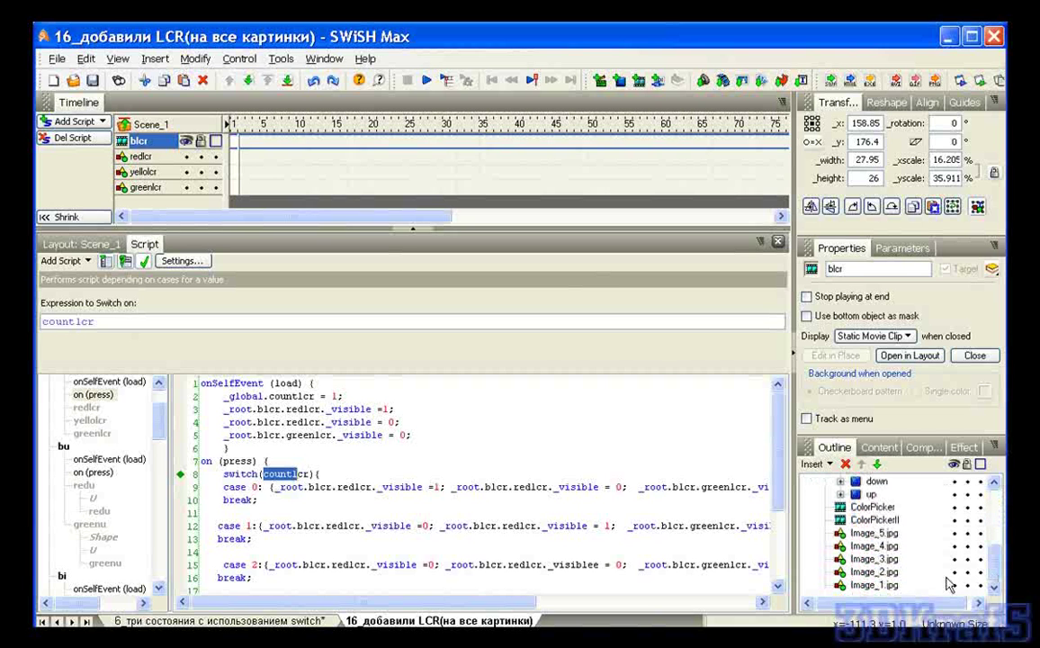
click(875, 586)
click(878, 586)
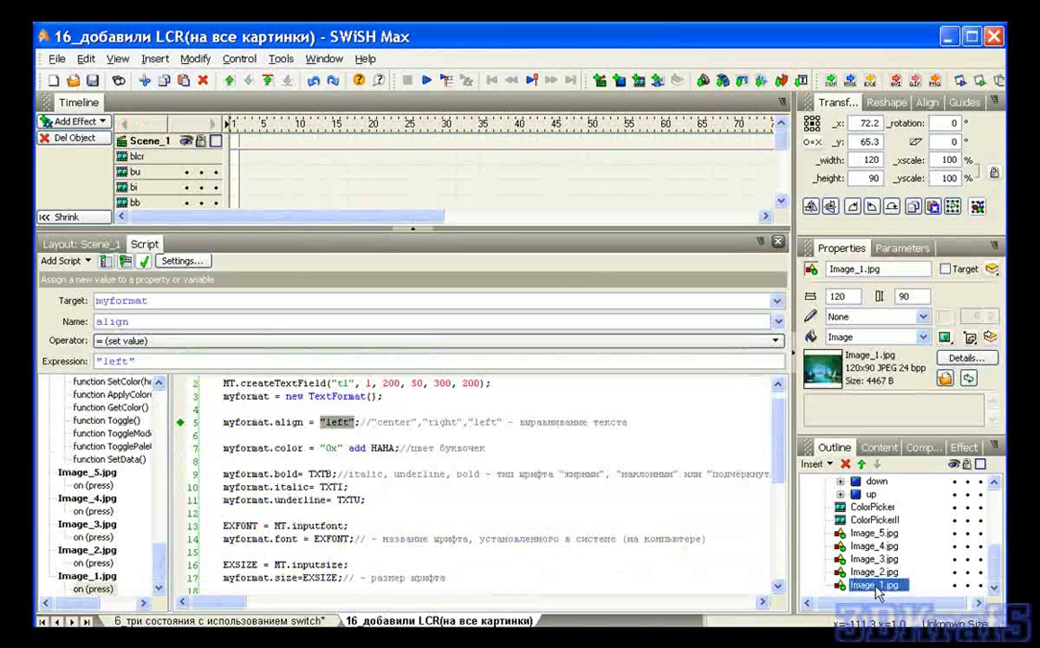
click(321, 422)
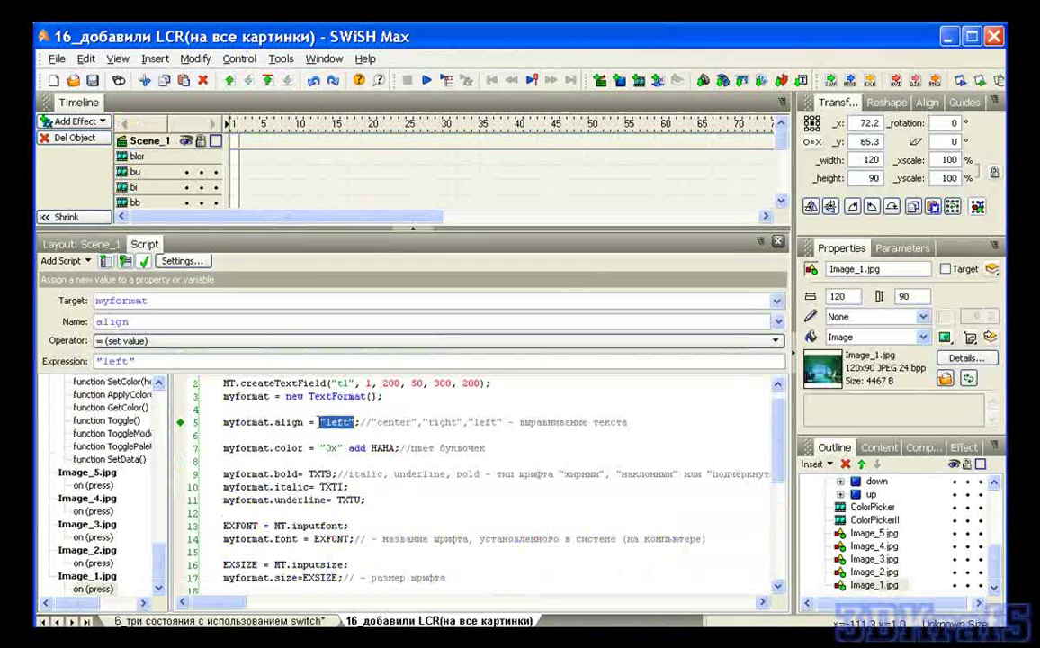
drag(320, 417, 353, 415)
key(Delete)
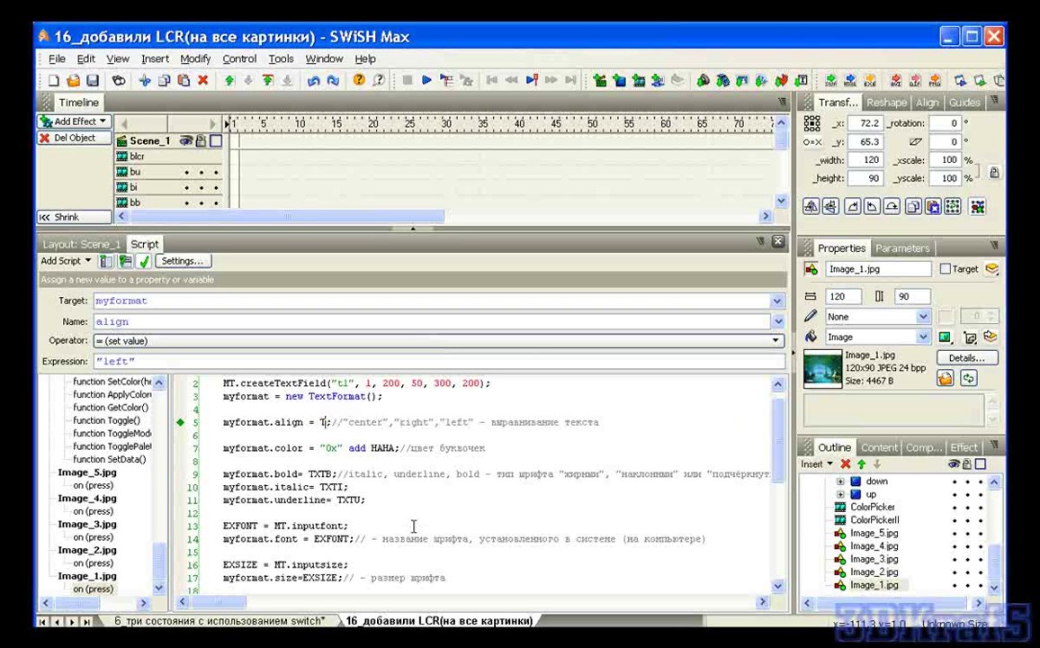
text(TXT)
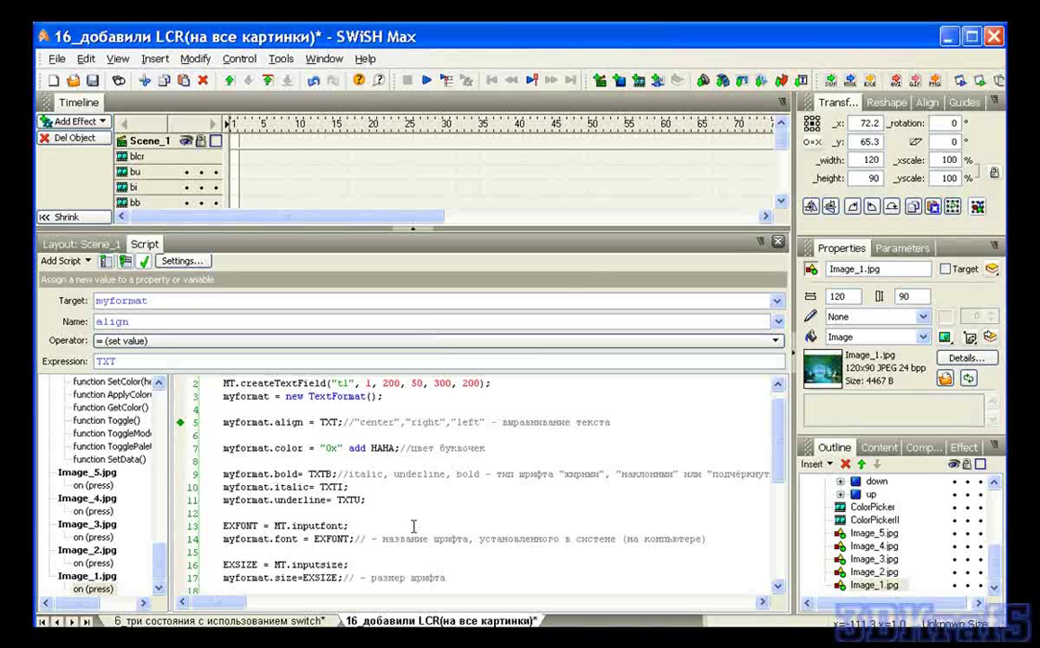
text(LCR)
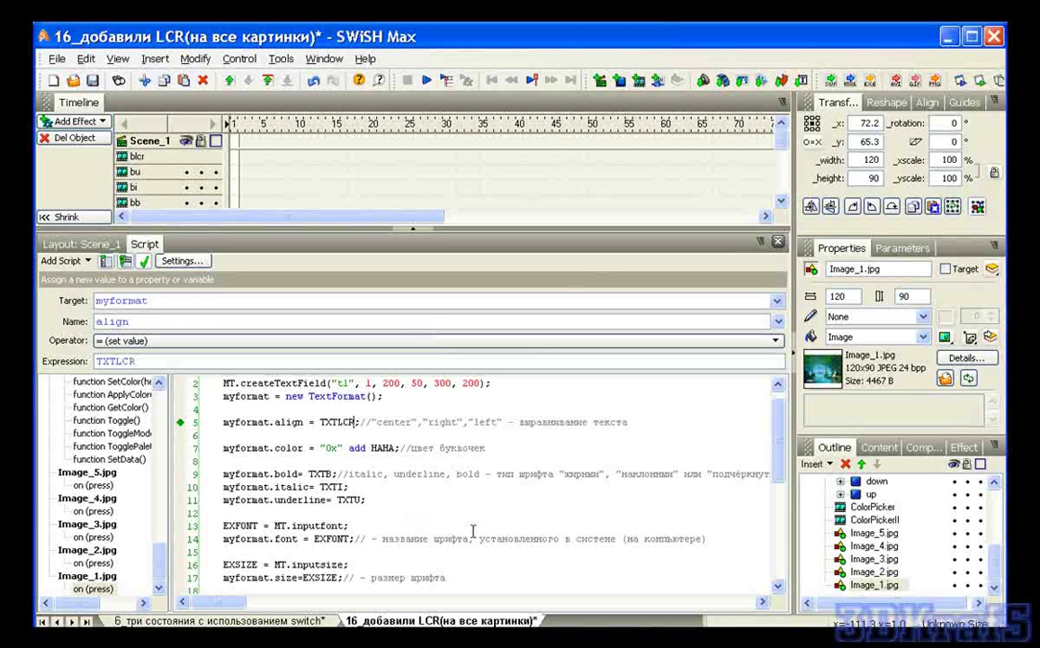
Return to the scene layout, save the movie and preview it in Flash Player.
click(81, 245)
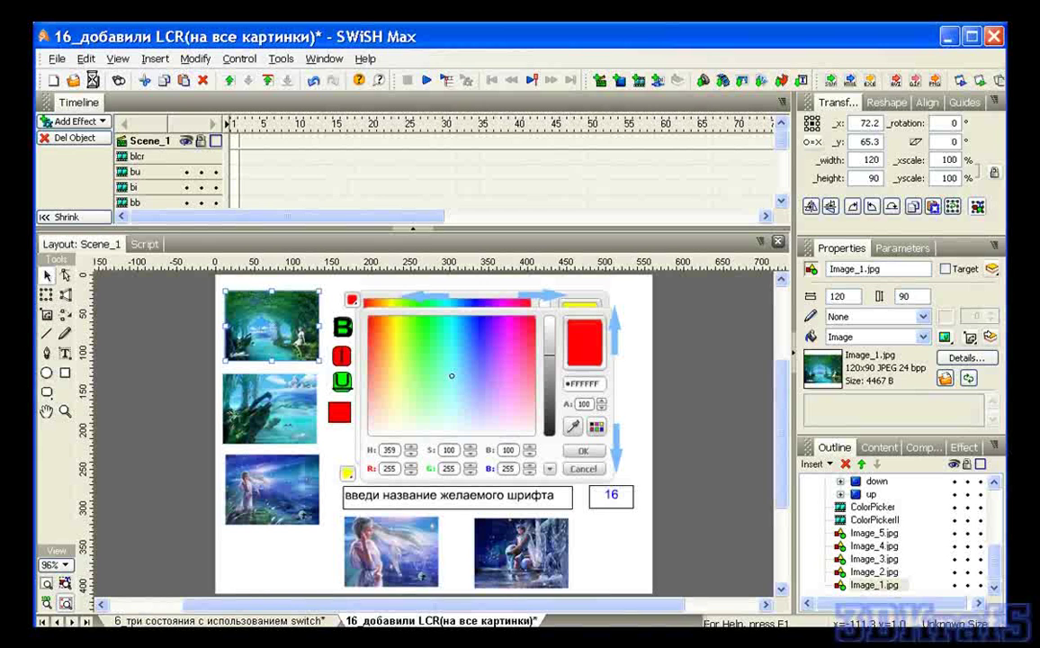
click(93, 81)
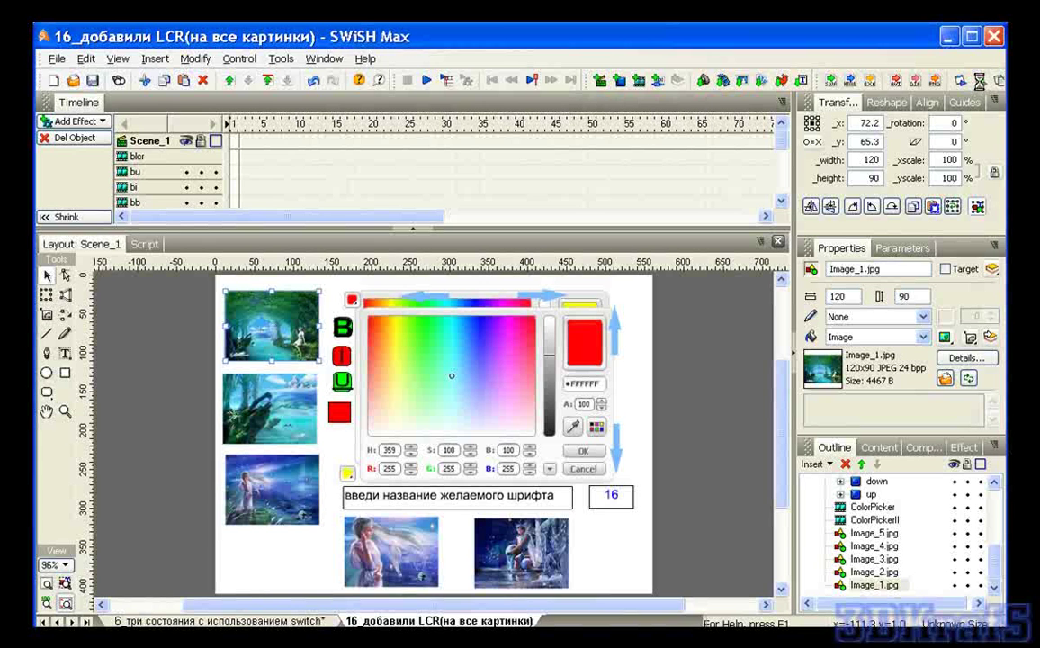
click(890, 80)
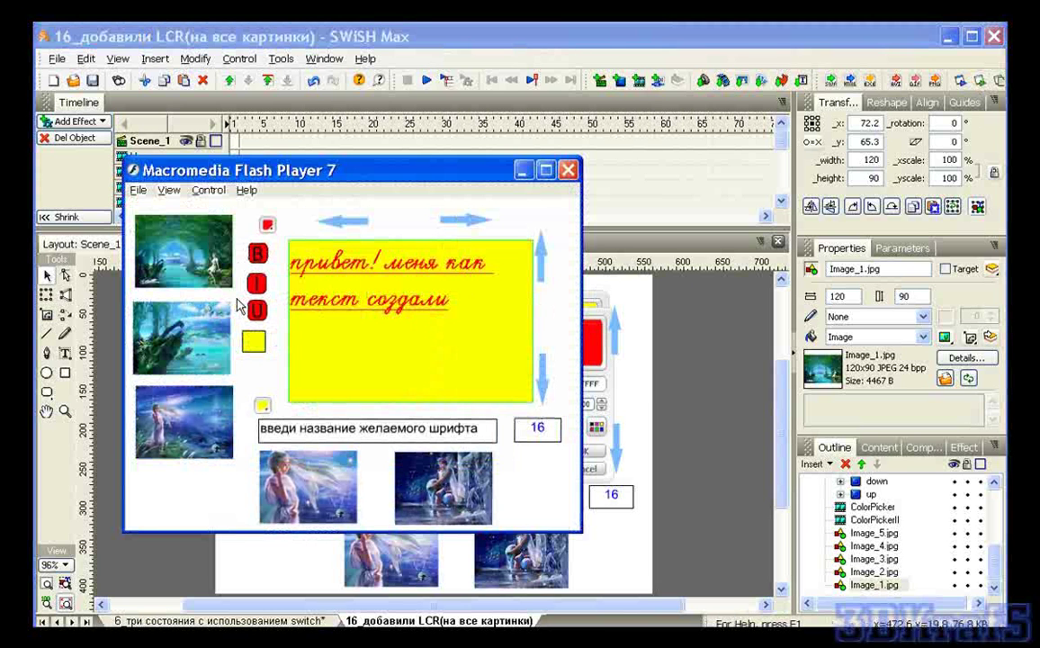
Test the square alignment button by cycling its states and reapplying each to the first picture's text, and close the preview.
click(202, 262)
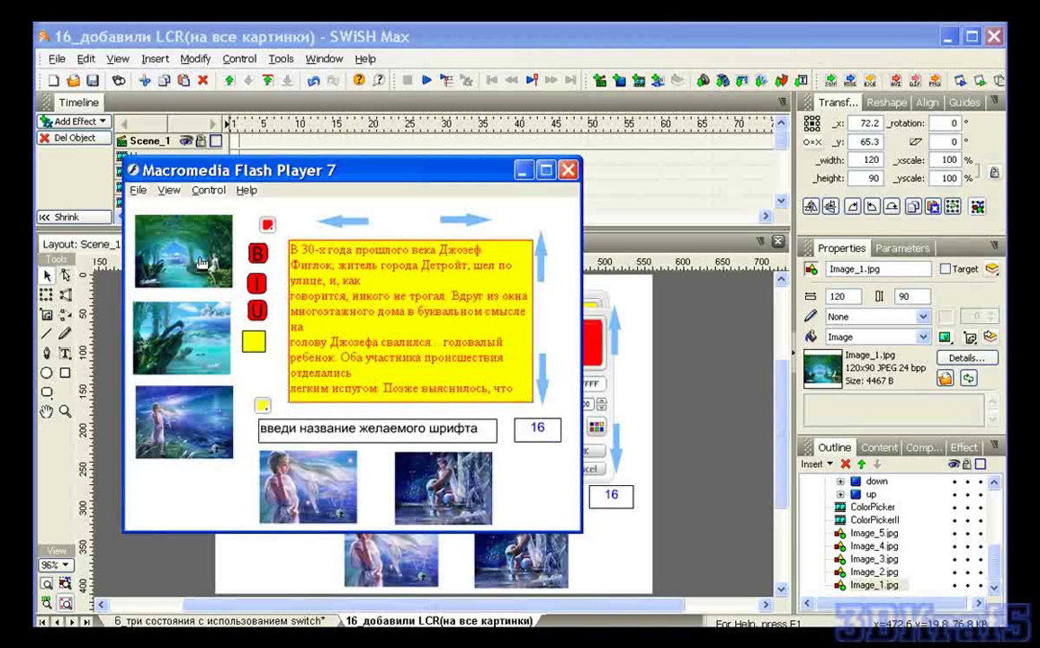
click(256, 341)
click(189, 259)
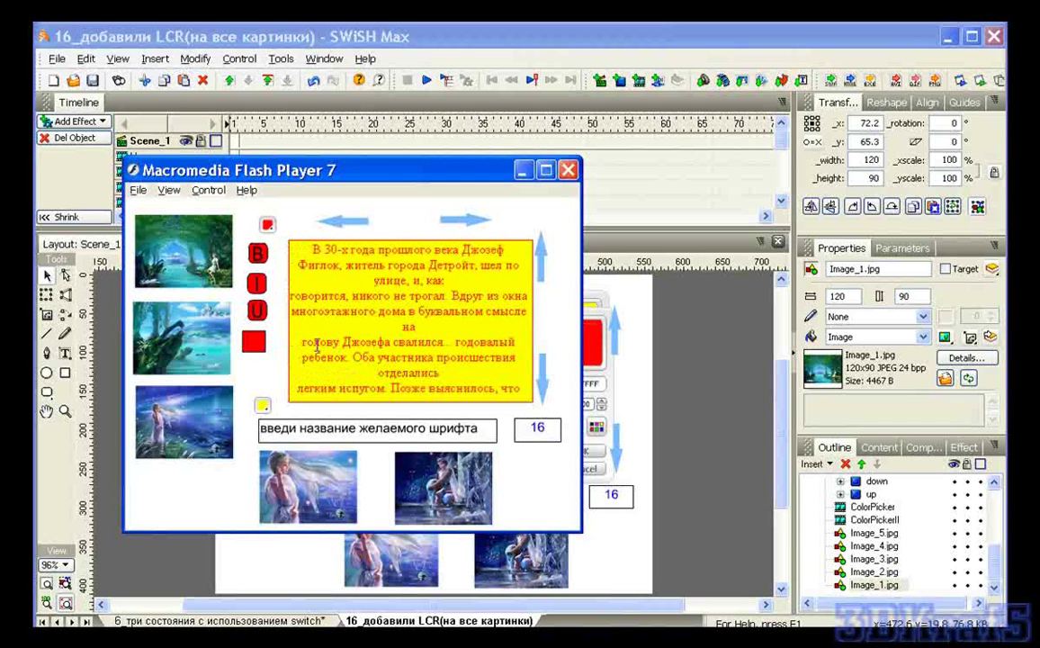
click(254, 347)
click(193, 266)
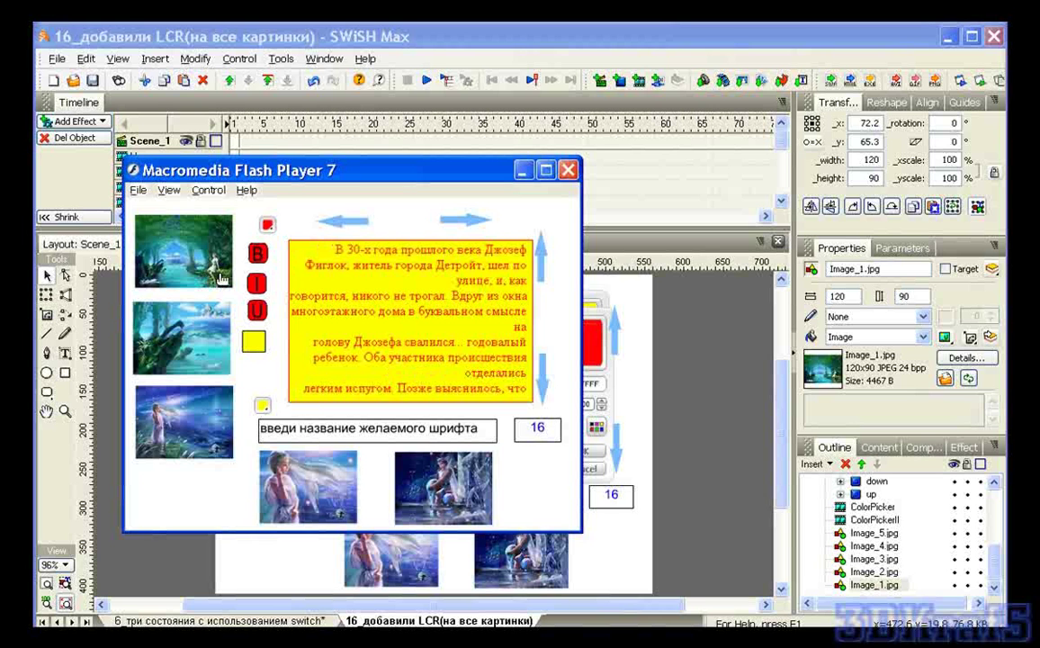
click(185, 233)
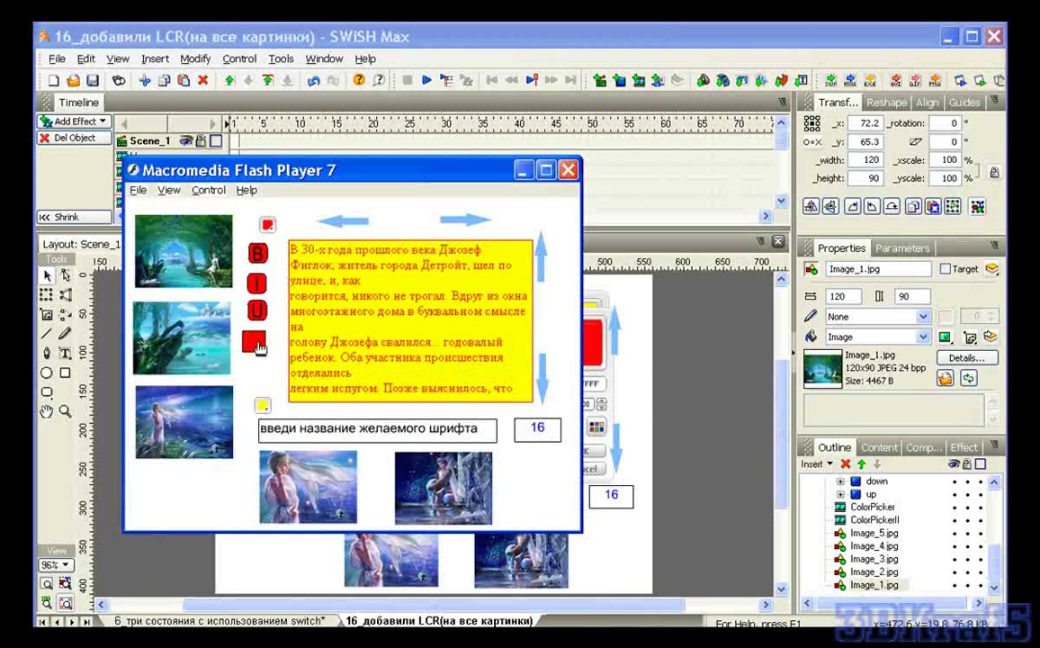
click(204, 259)
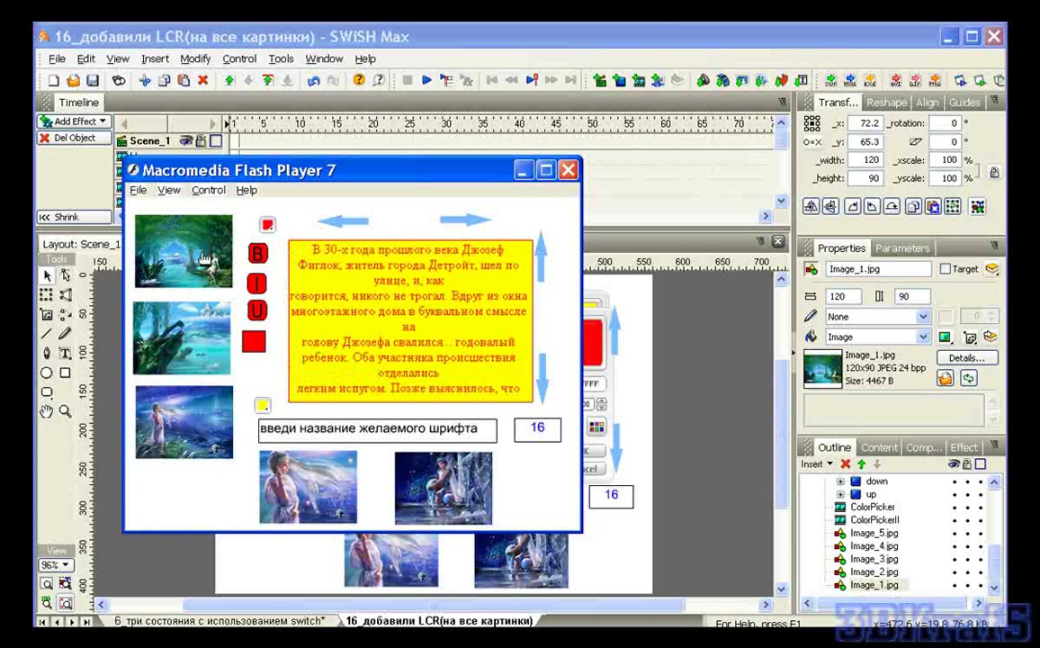
click(248, 344)
click(200, 255)
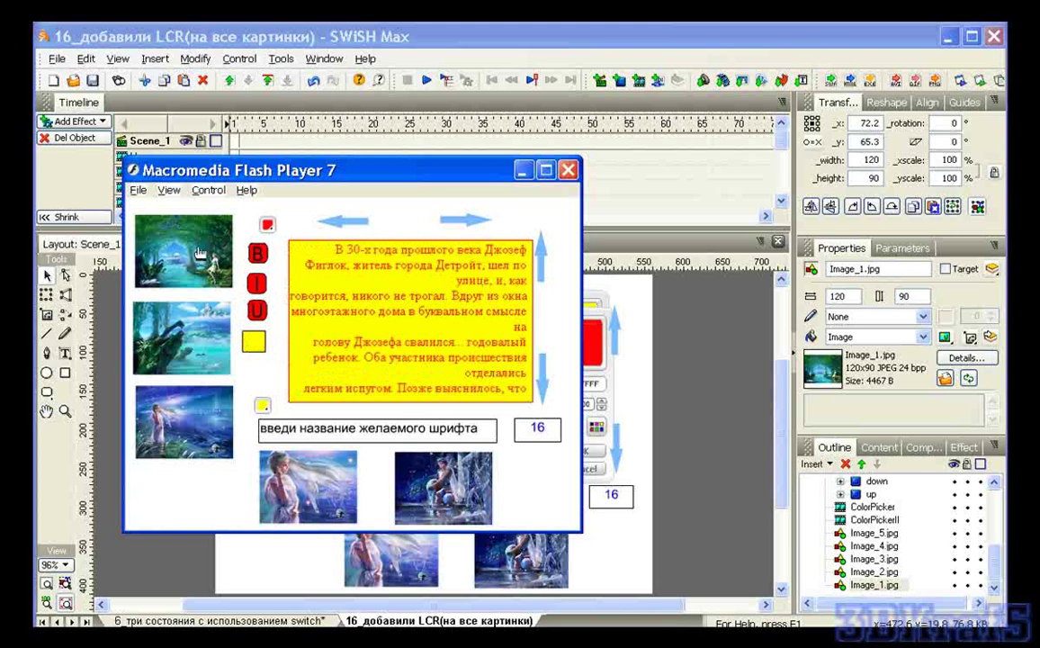
click(254, 341)
click(256, 342)
key(ctrl+shift+d)
mouse_move(244, 326)
mouse_down()
mouse_move(245, 358)
mouse_move(268, 349)
mouse_move(246, 326)
mouse_up()
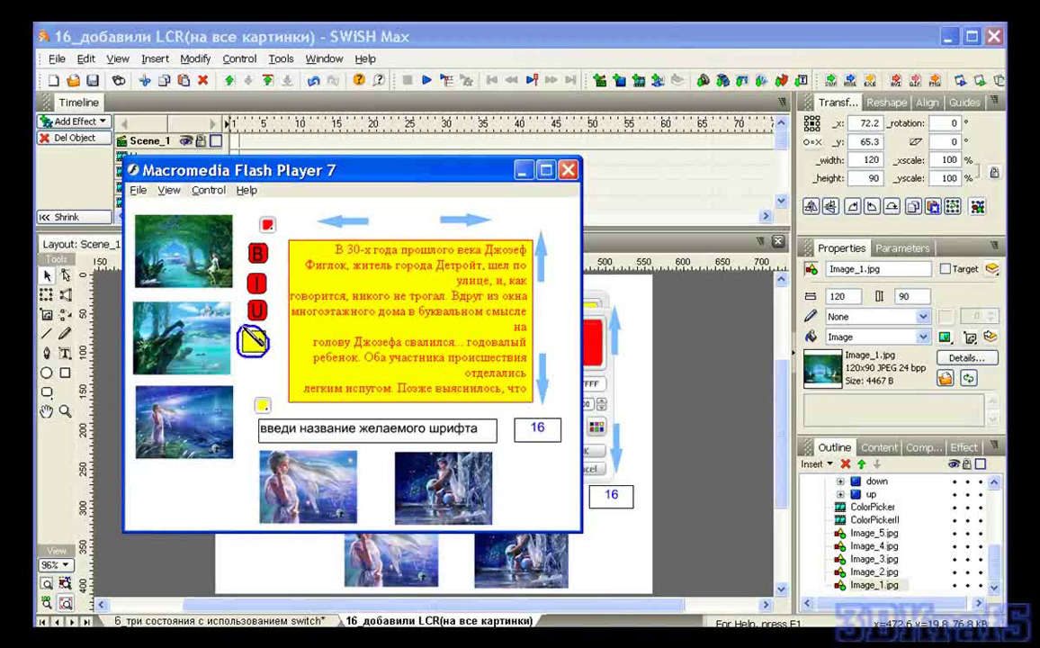
click(569, 171)
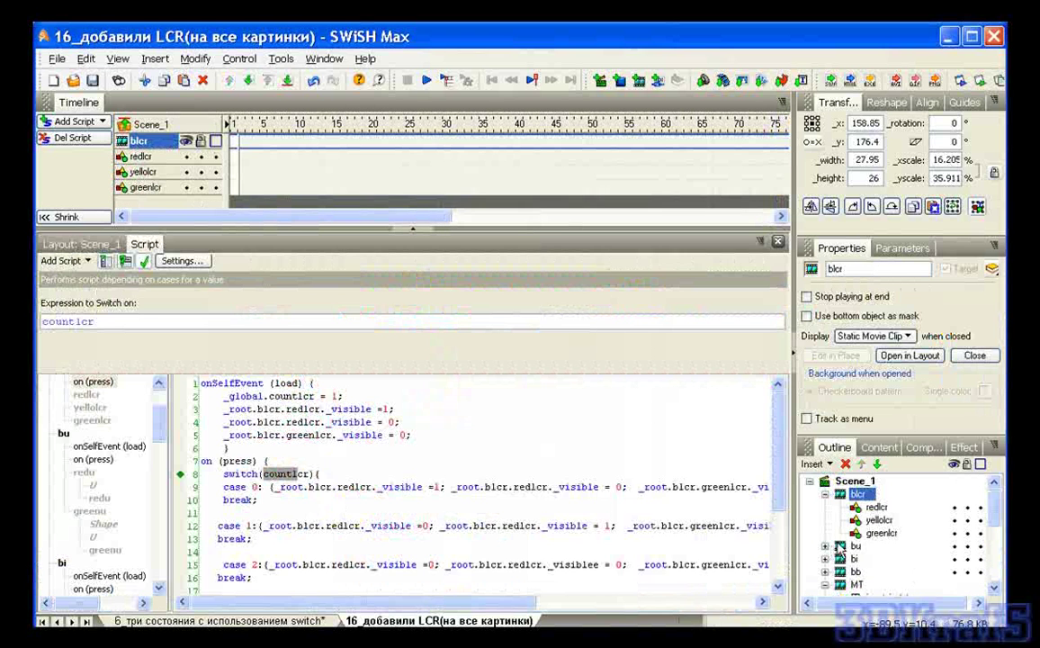
Copy the _global.TXTU = 0 assignment from the bu clip's load script into a new line ending blcr's load handler.
click(843, 550)
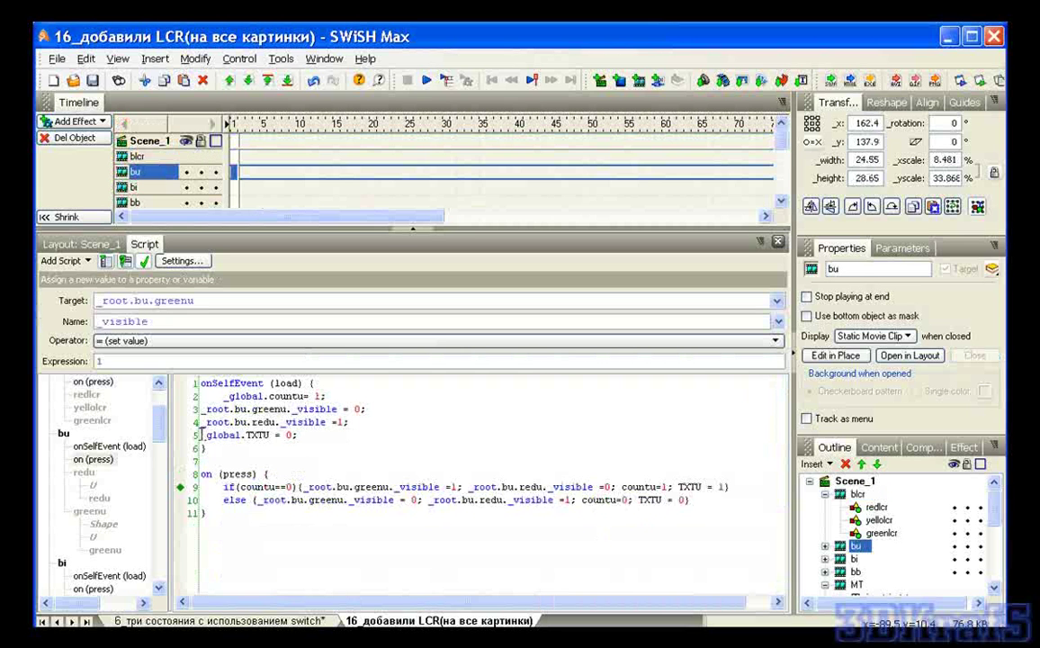
drag(200, 435, 292, 438)
key(ctrl+c)
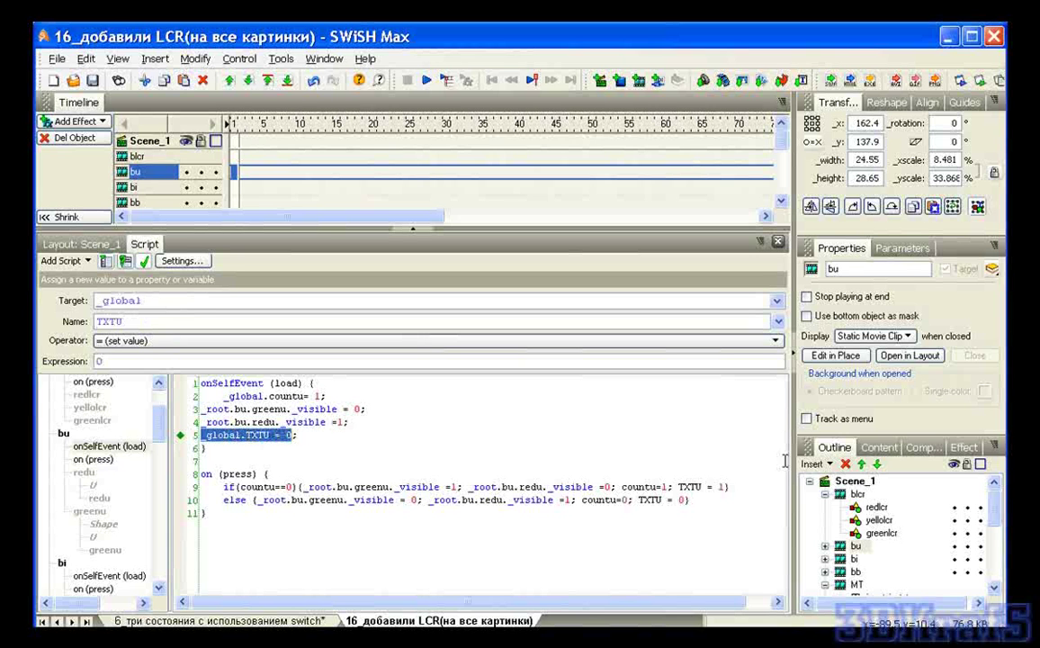
click(855, 494)
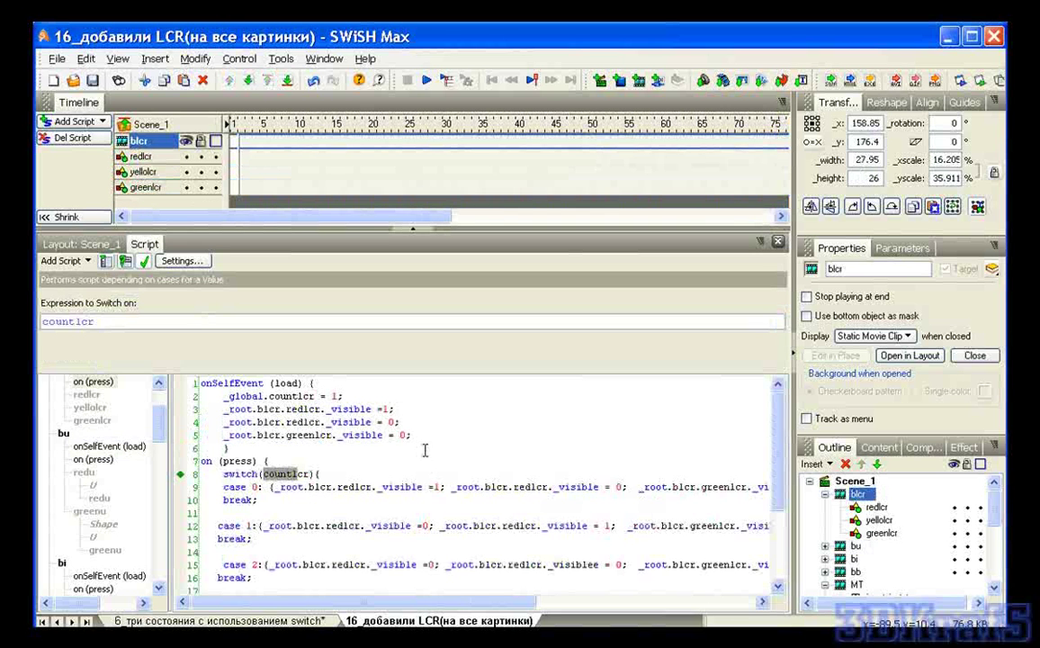
click(420, 436)
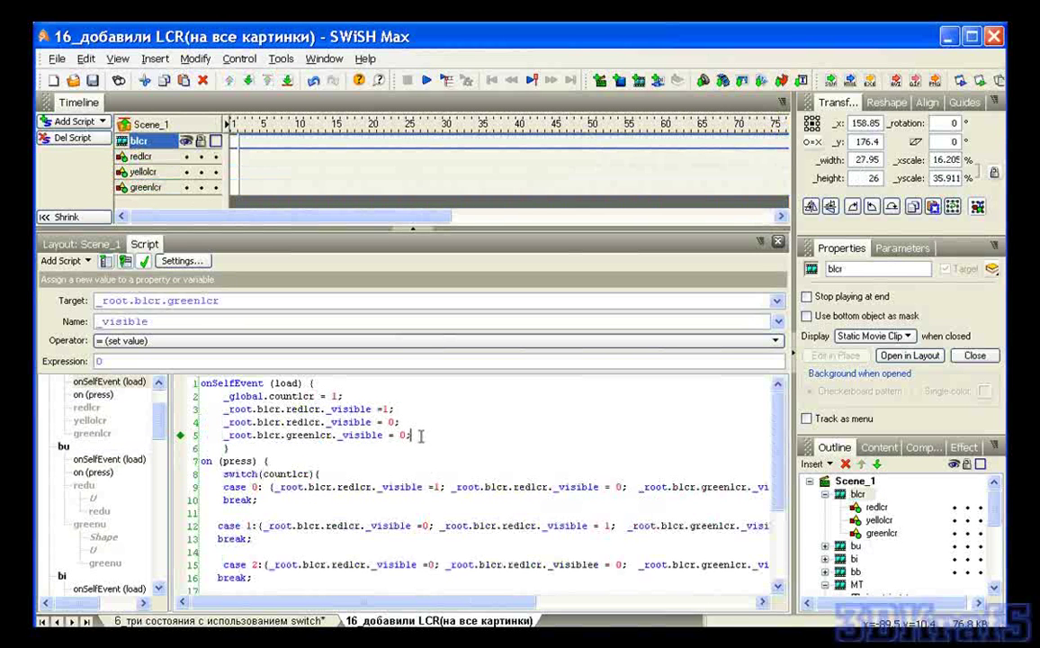
key(Return)
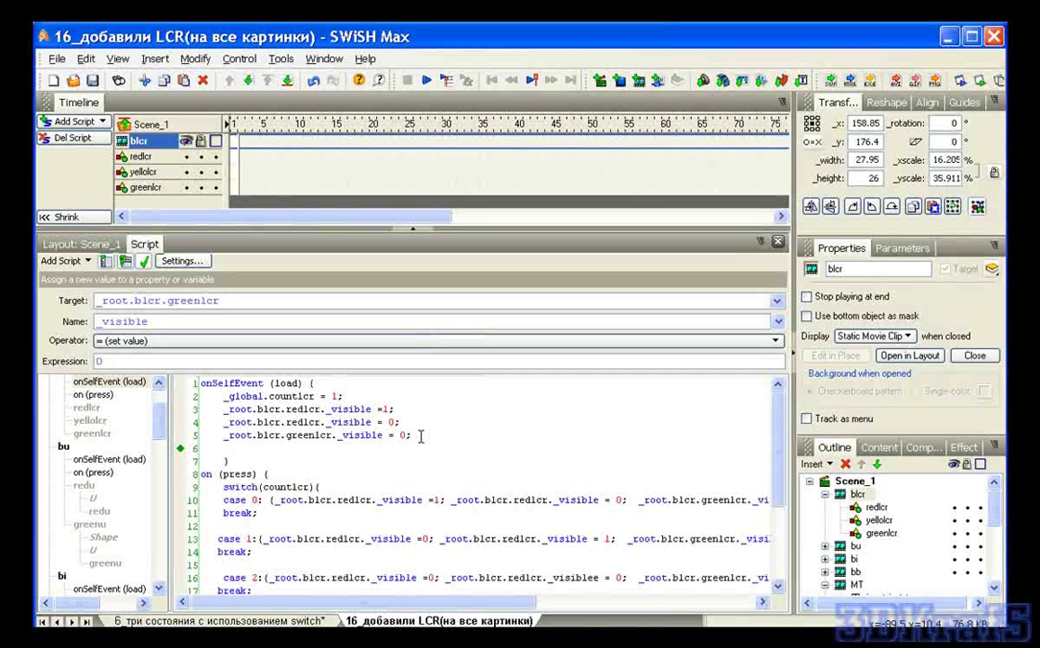
key(ctrl+v)
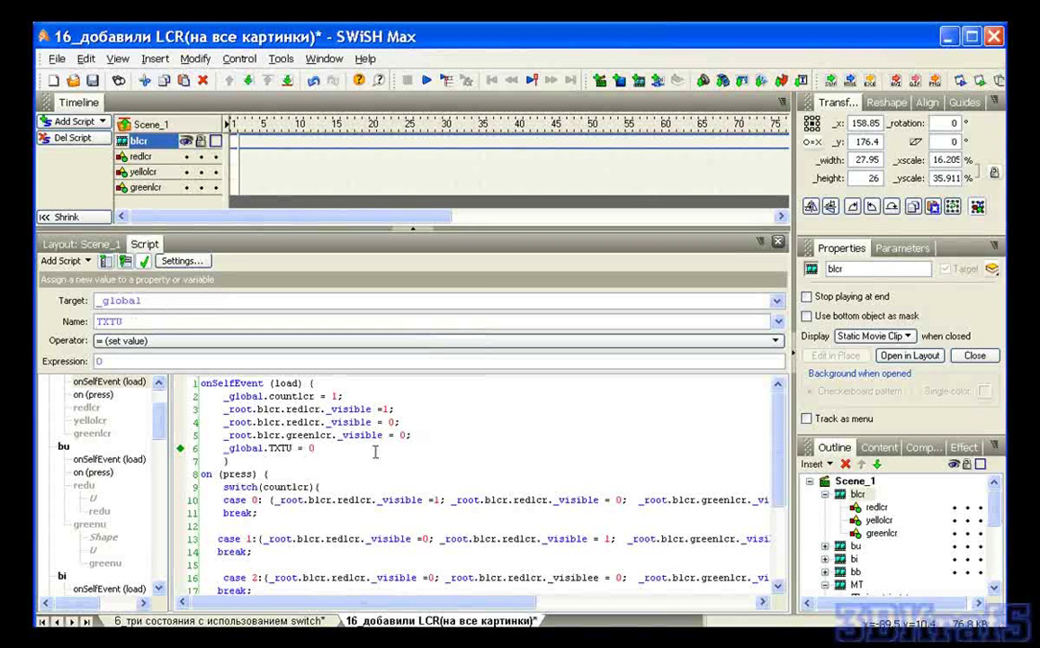
Change the pasted blcr line to _global.TXTLCR = "left"; and check it against the TXTLCR assignments in the switch cases.
text(LCR)
key(Right)
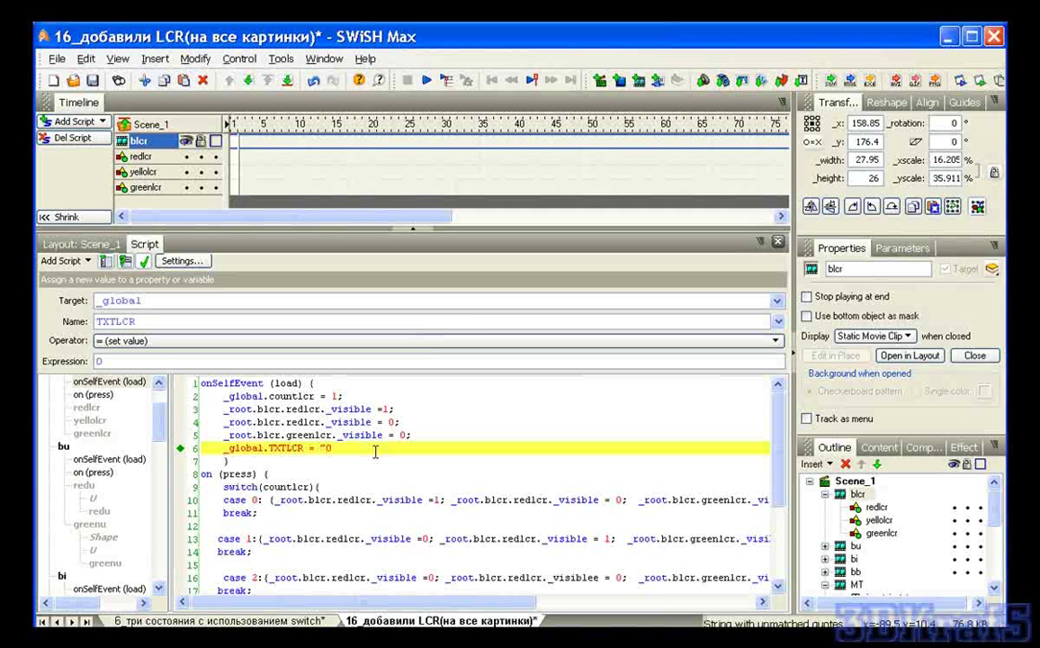
text("left)
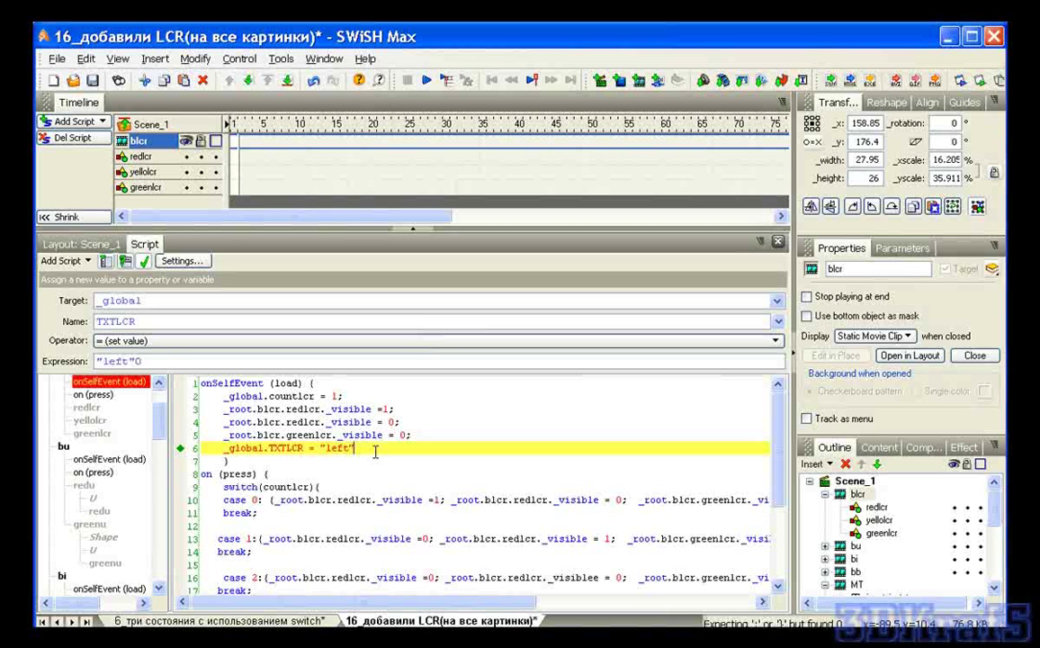
text(")
key(Delete)
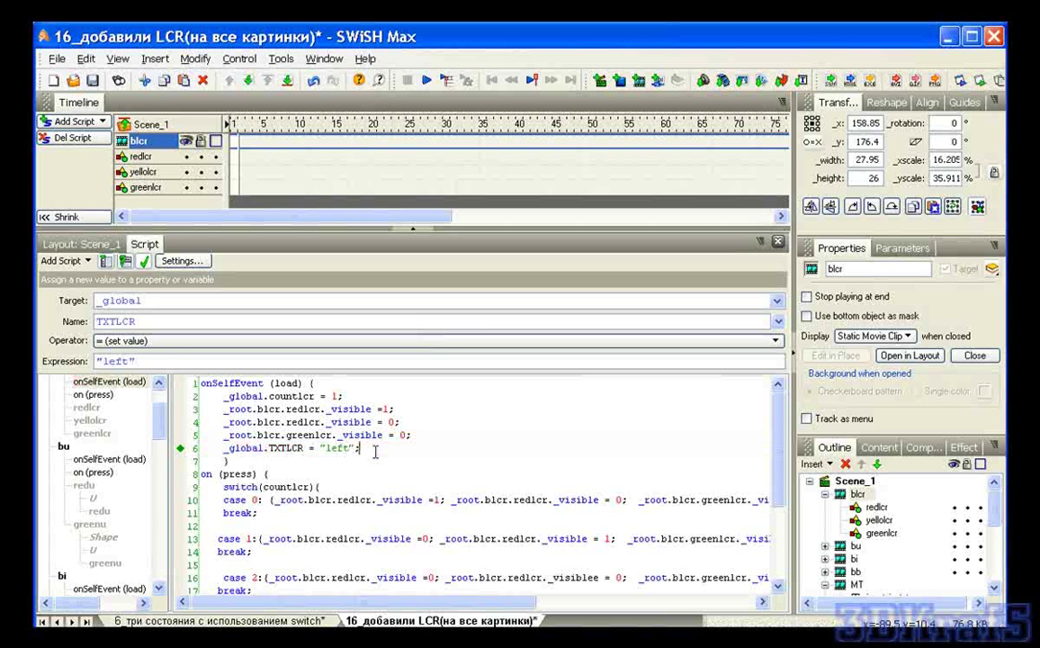
drag(495, 601, 600, 607)
double_click(664, 499)
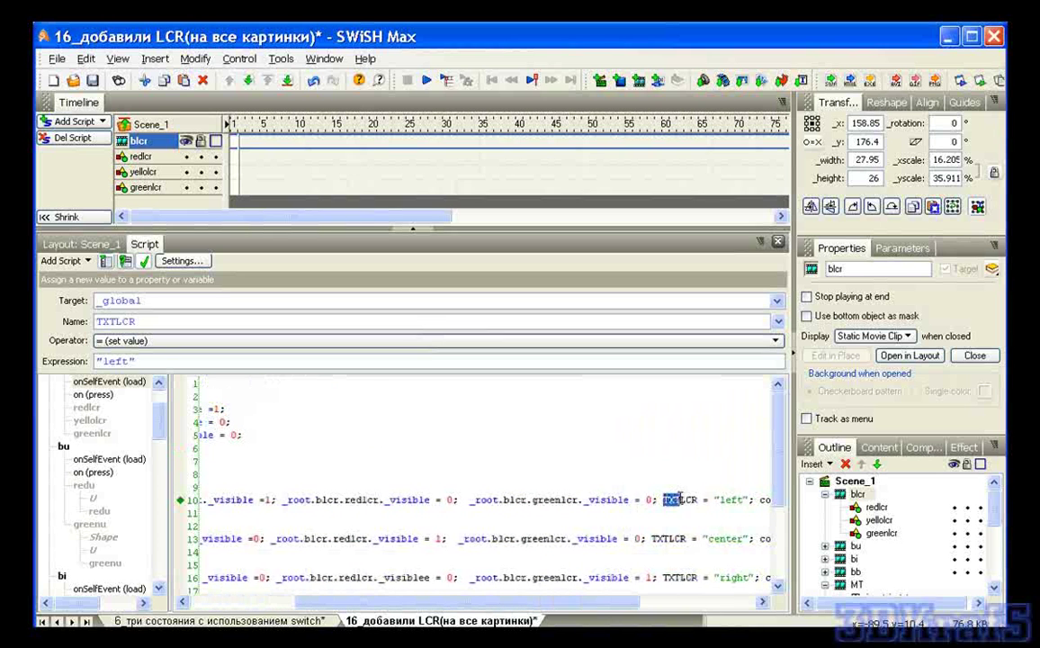
drag(603, 609, 493, 610)
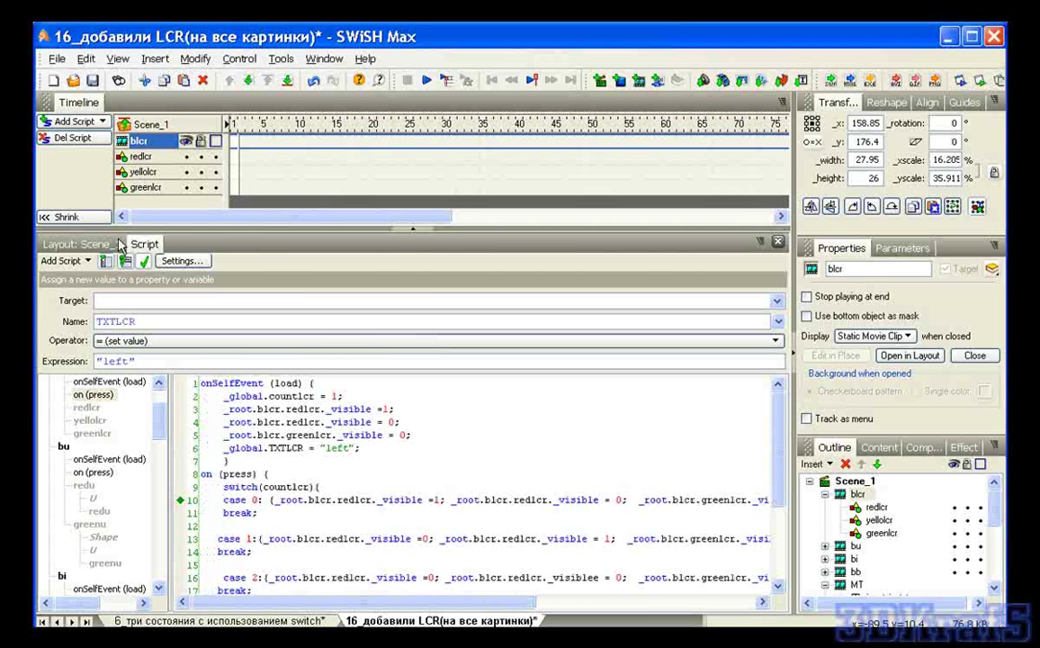
Return to the scene layout, save the movie and play it in the editor.
click(90, 239)
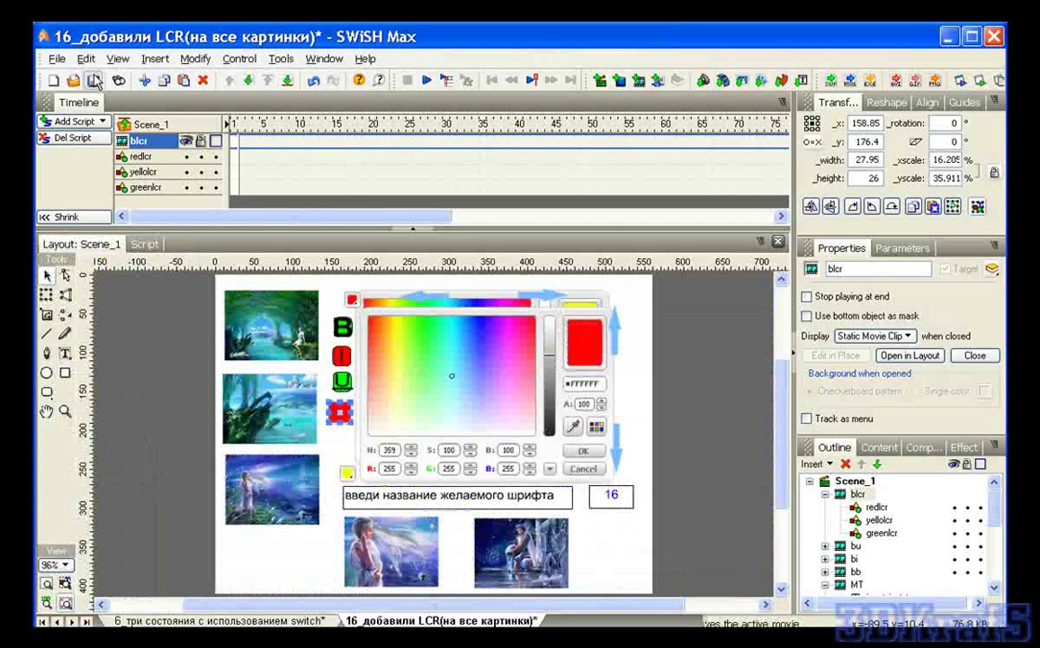
key(ctrl+s)
click(425, 79)
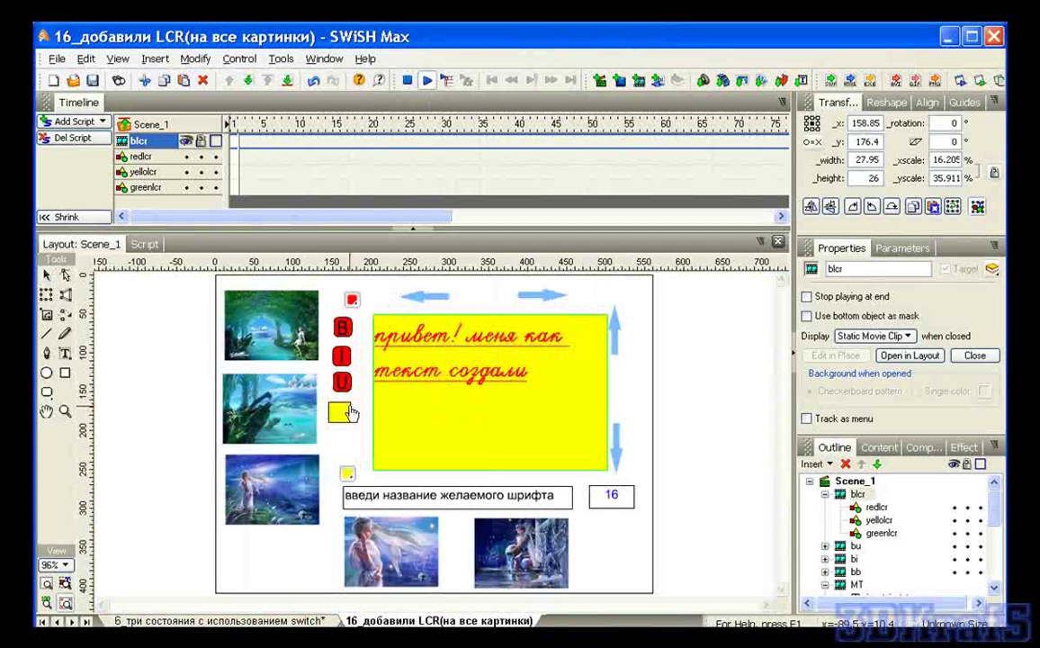
Test the alignment button by cycling its states and reapplying each to the first picture's text, and stop playback.
click(341, 419)
click(342, 418)
click(291, 344)
click(340, 410)
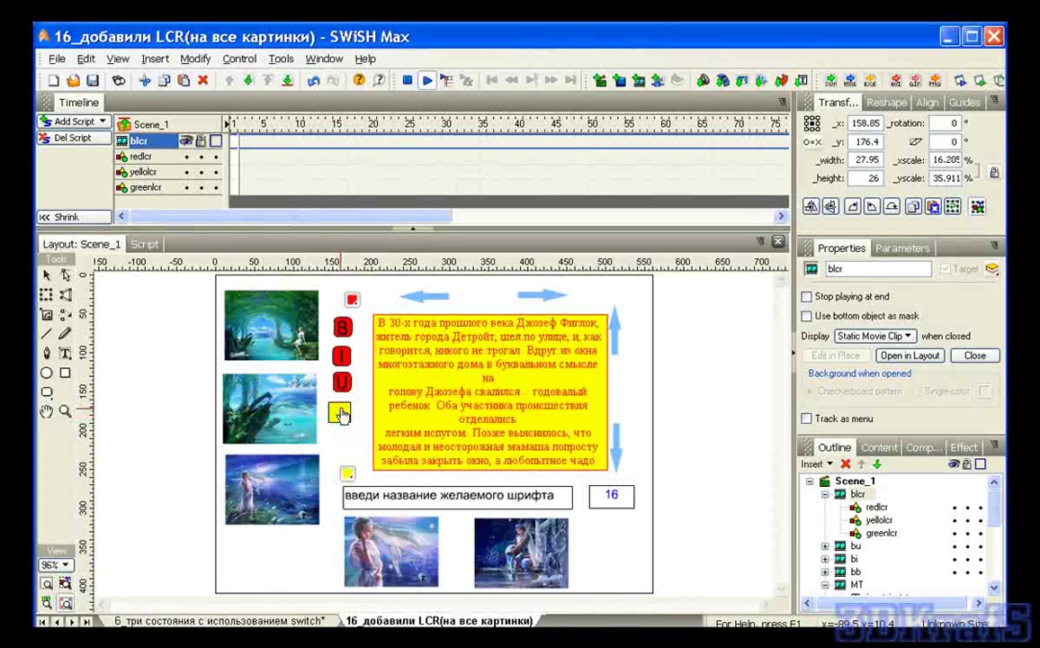
click(270, 326)
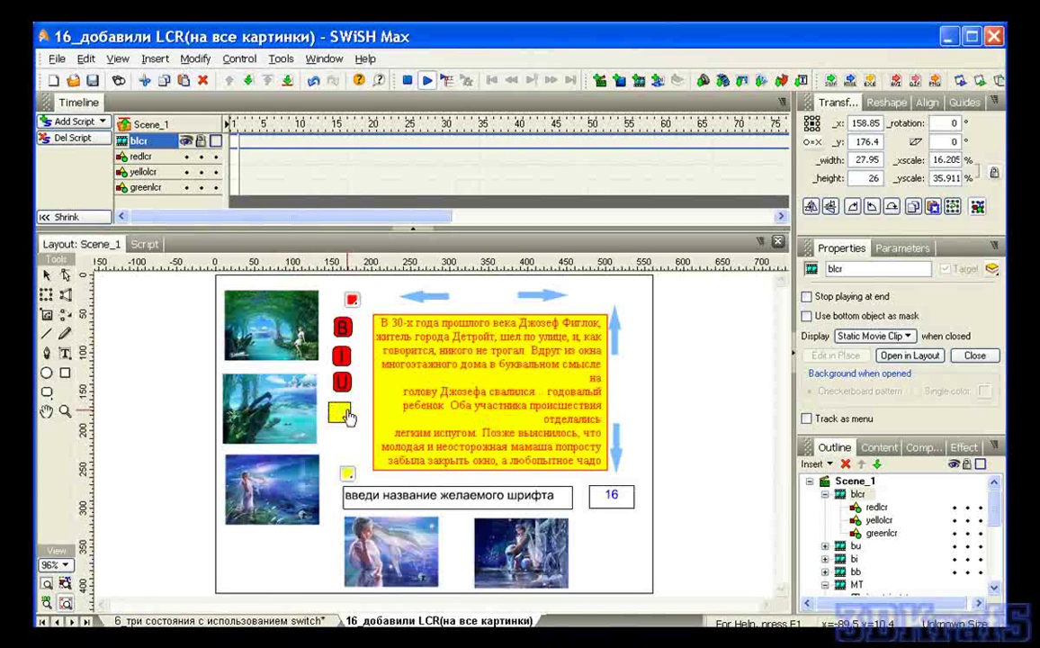
click(276, 333)
click(342, 417)
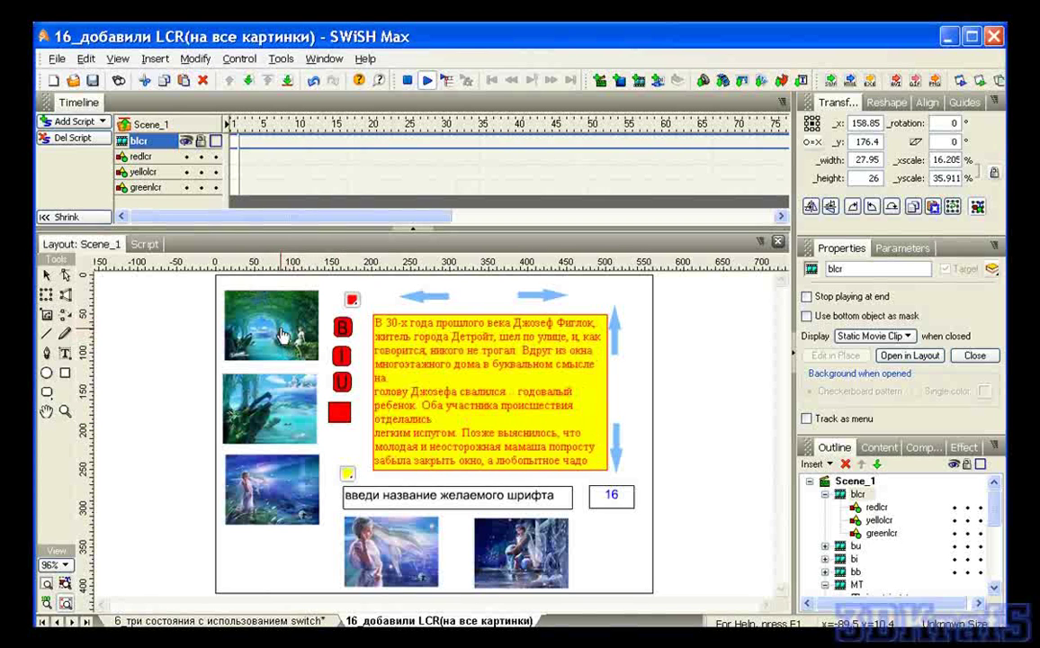
click(282, 336)
click(338, 416)
click(284, 335)
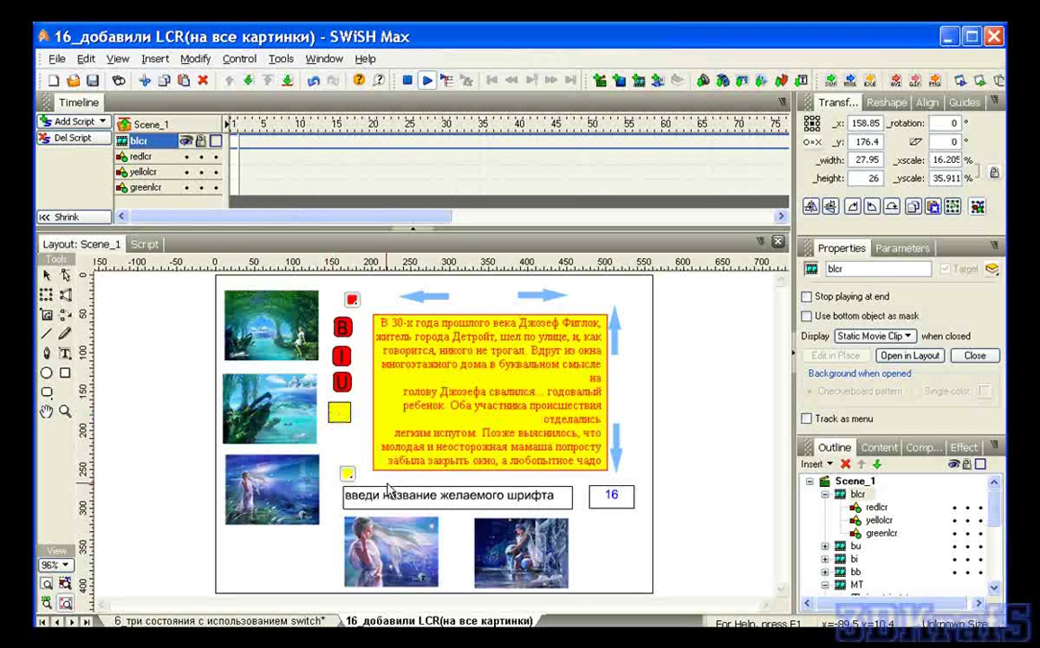
click(410, 81)
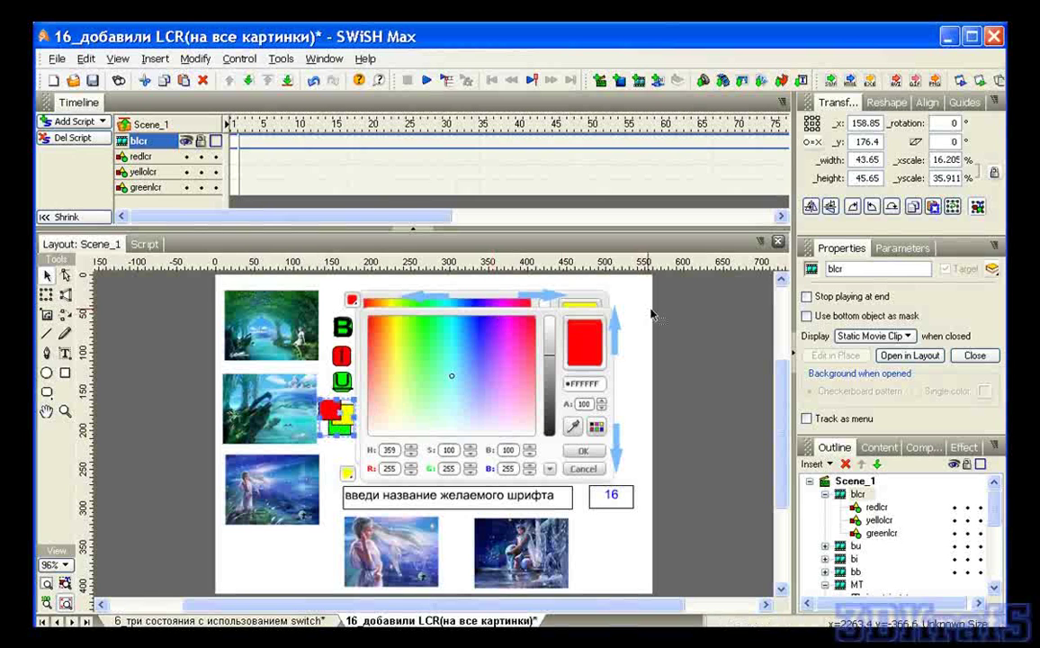
Select the yellolcr and greenlcr shapes in the blcr clip in turn and play the movie again.
click(876, 521)
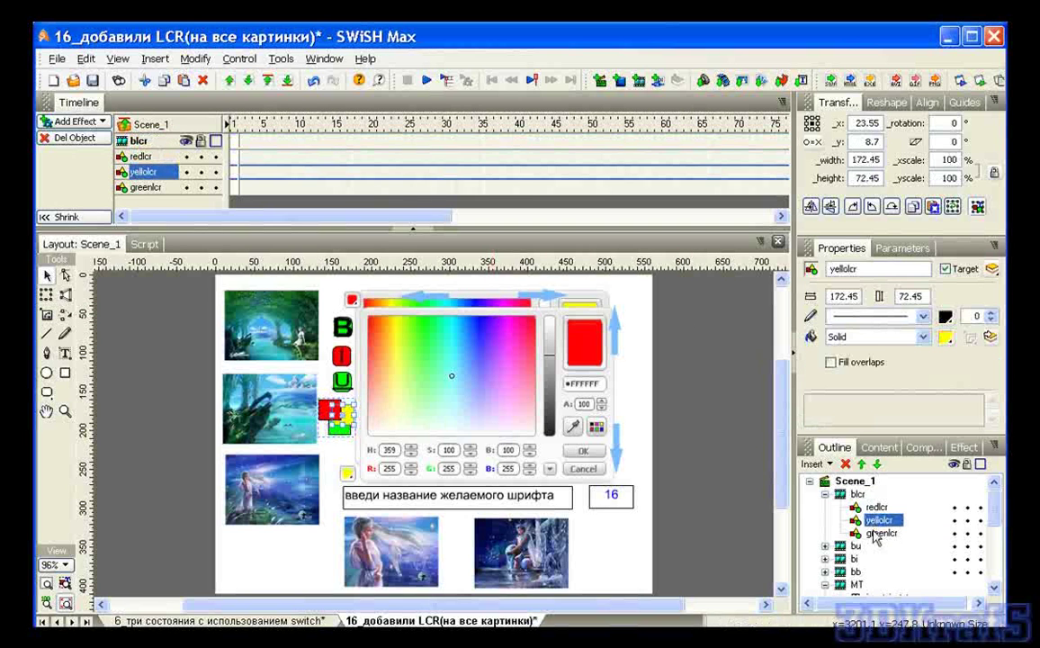
click(878, 534)
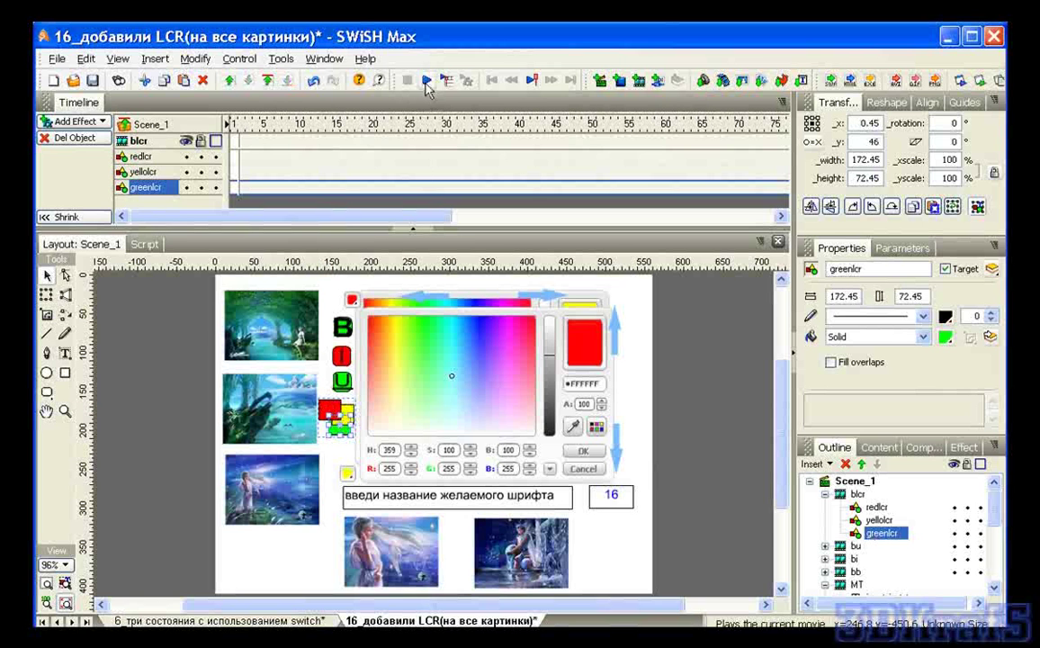
click(427, 81)
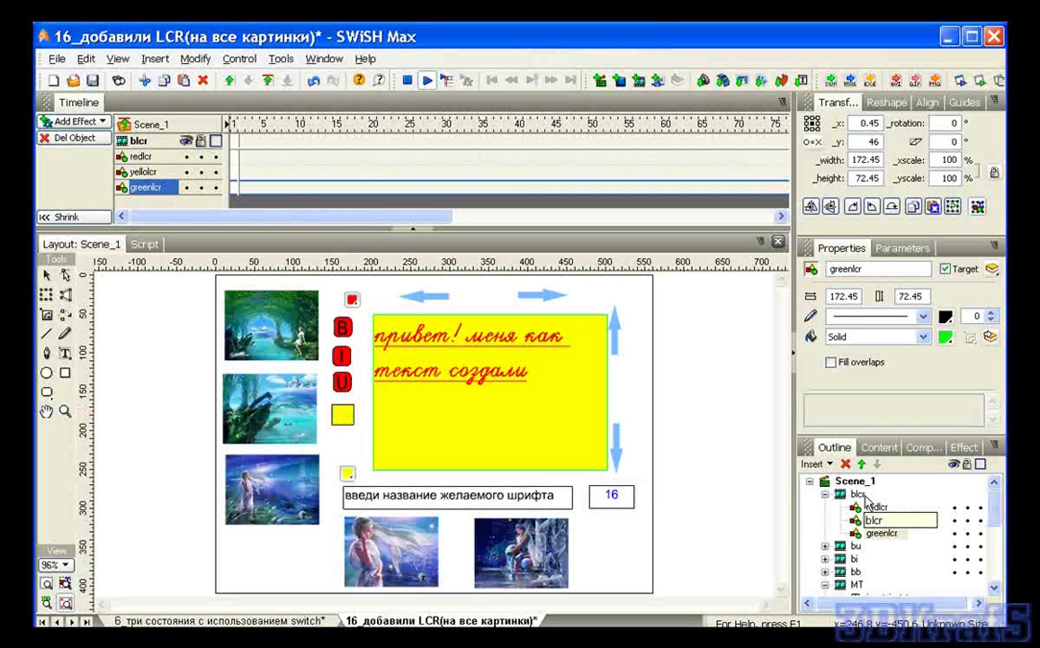
Cycle the blcr button repeatedly in the playing movie to check which coloured squares show in each state.
mouse_move(889, 482)
mouse_down()
mouse_move(858, 493)
mouse_move(867, 495)
mouse_up()
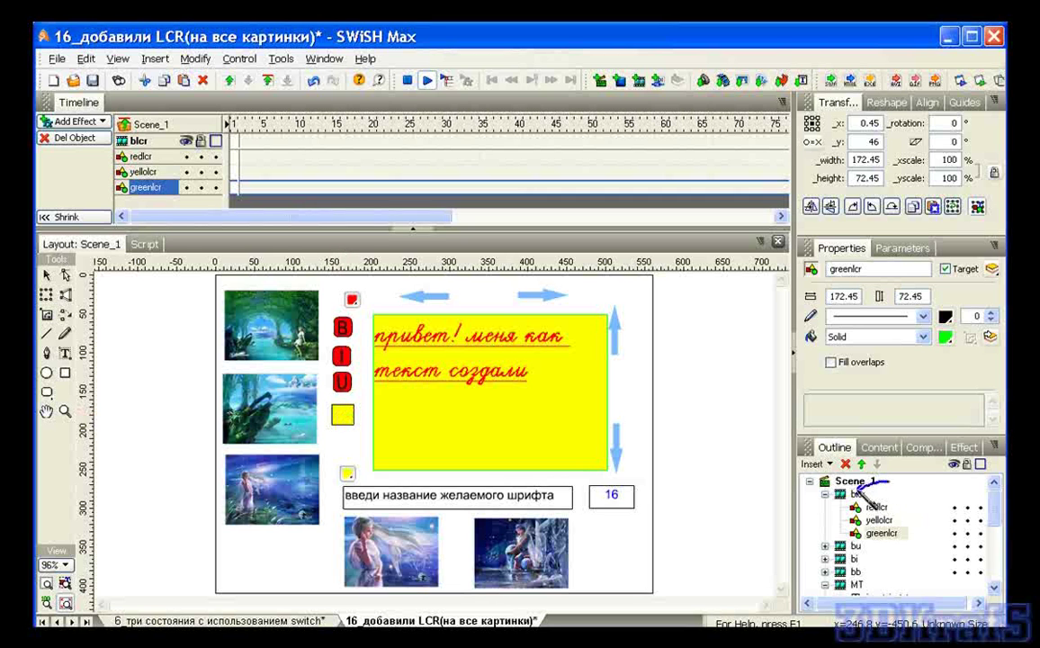
key(Escape)
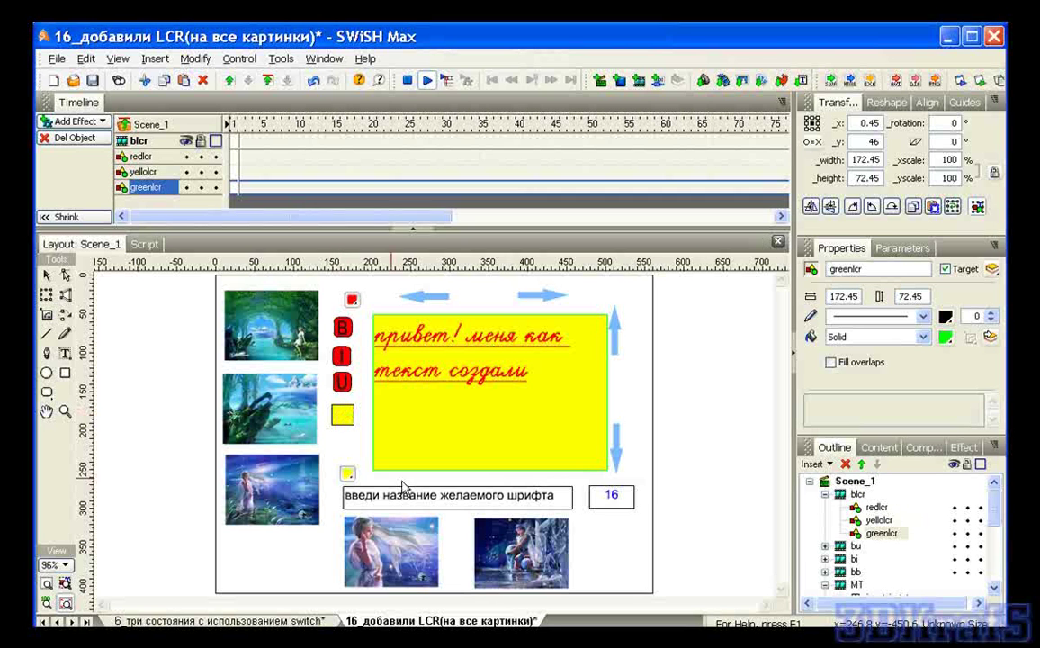
click(345, 419)
click(344, 416)
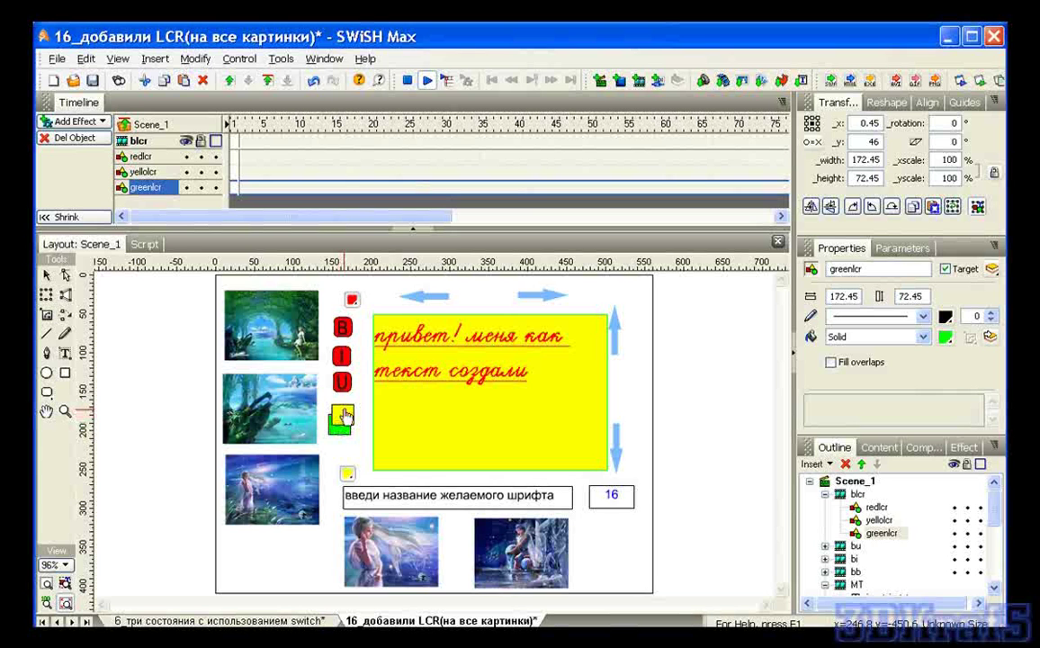
click(345, 415)
click(345, 416)
click(345, 416)
click(345, 416)
click(344, 416)
click(345, 416)
click(347, 415)
click(347, 416)
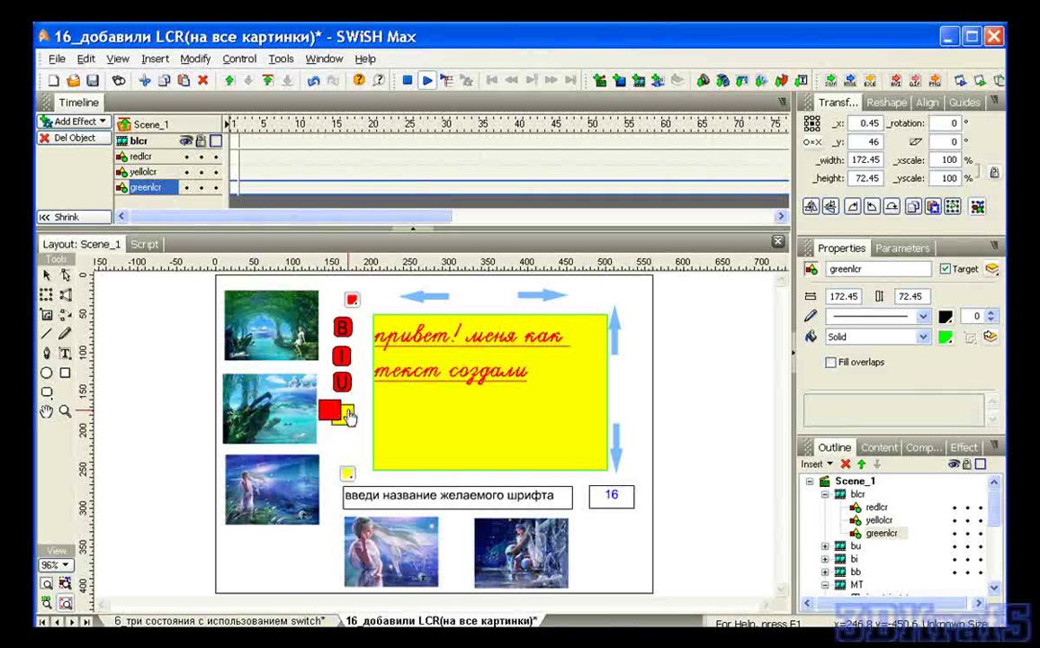
click(348, 416)
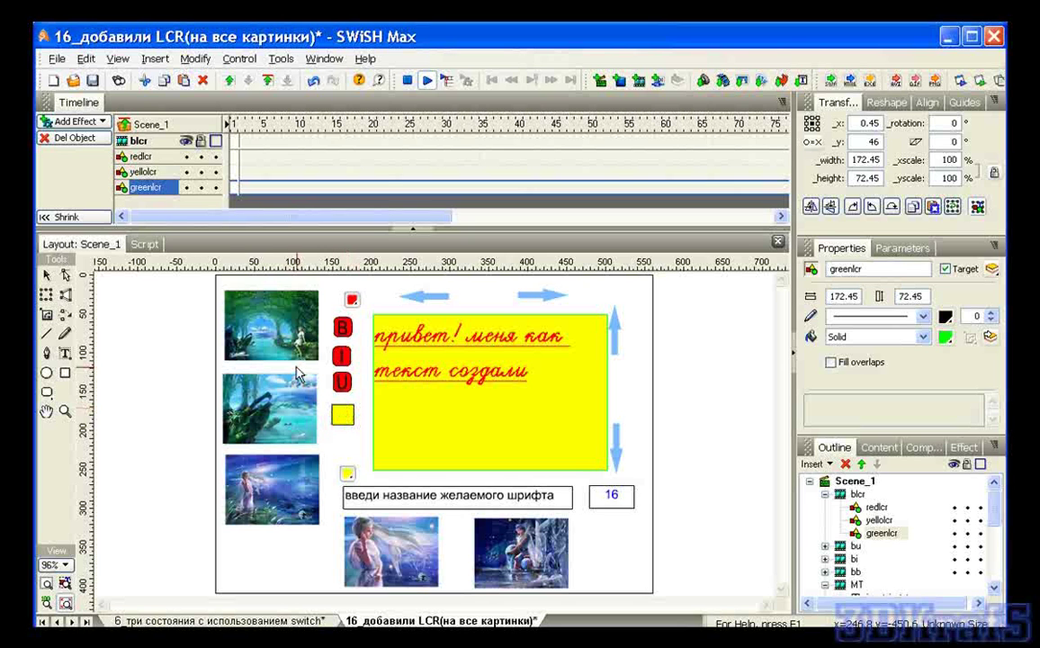
Reapply the text format to the first picture in two button states to compare its alignment, and stop playback.
click(290, 352)
click(336, 411)
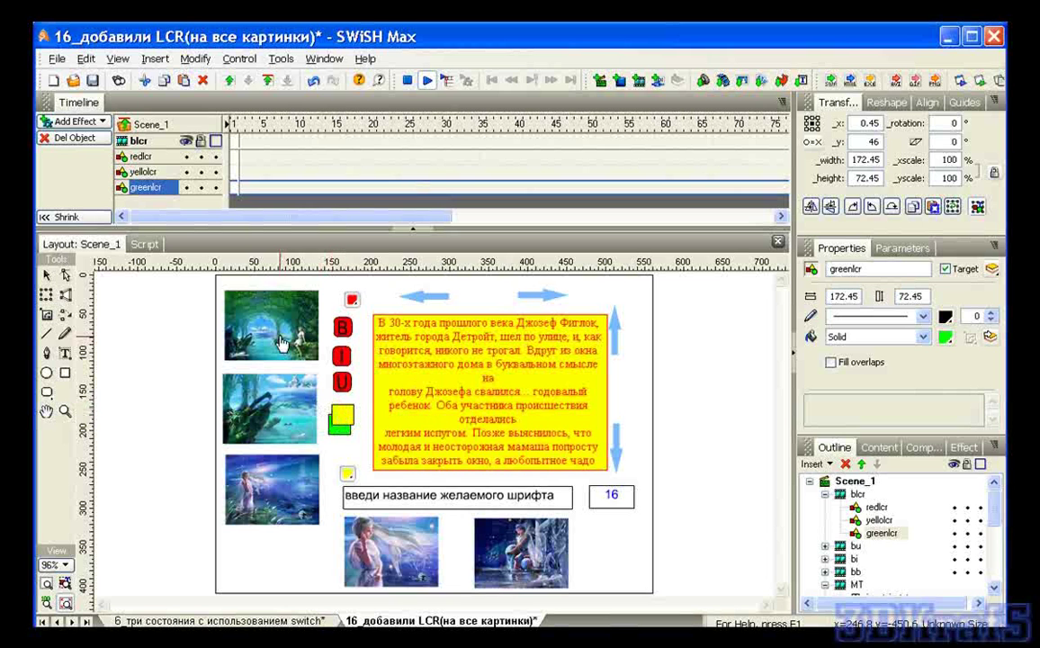
click(282, 343)
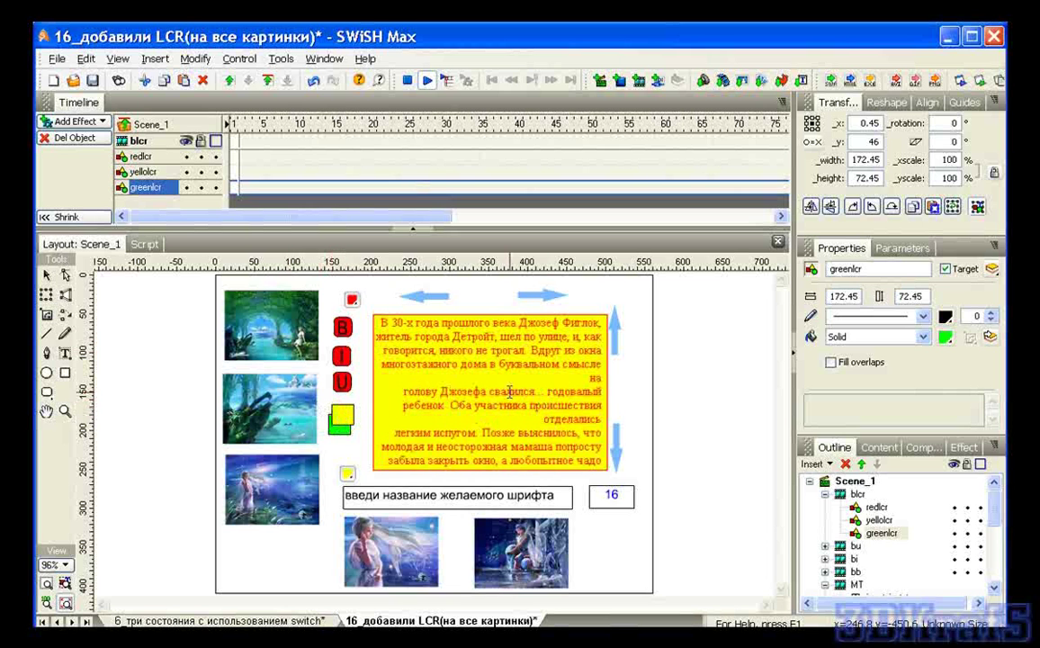
click(407, 80)
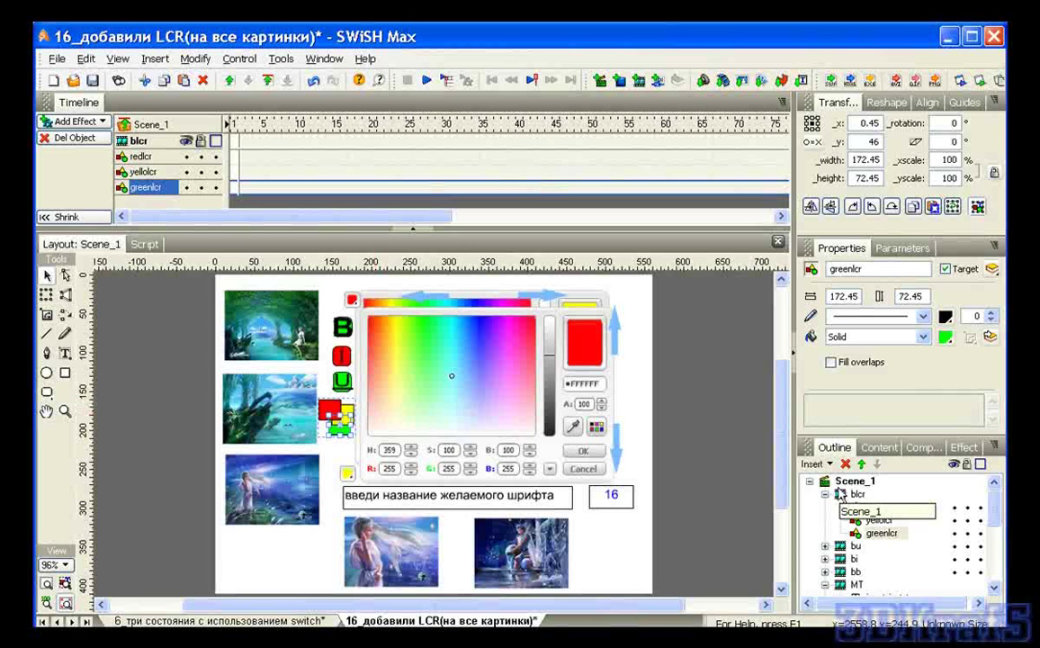
Look at how the bu clip is structured in the outline and open the blcr clip's script.
click(826, 546)
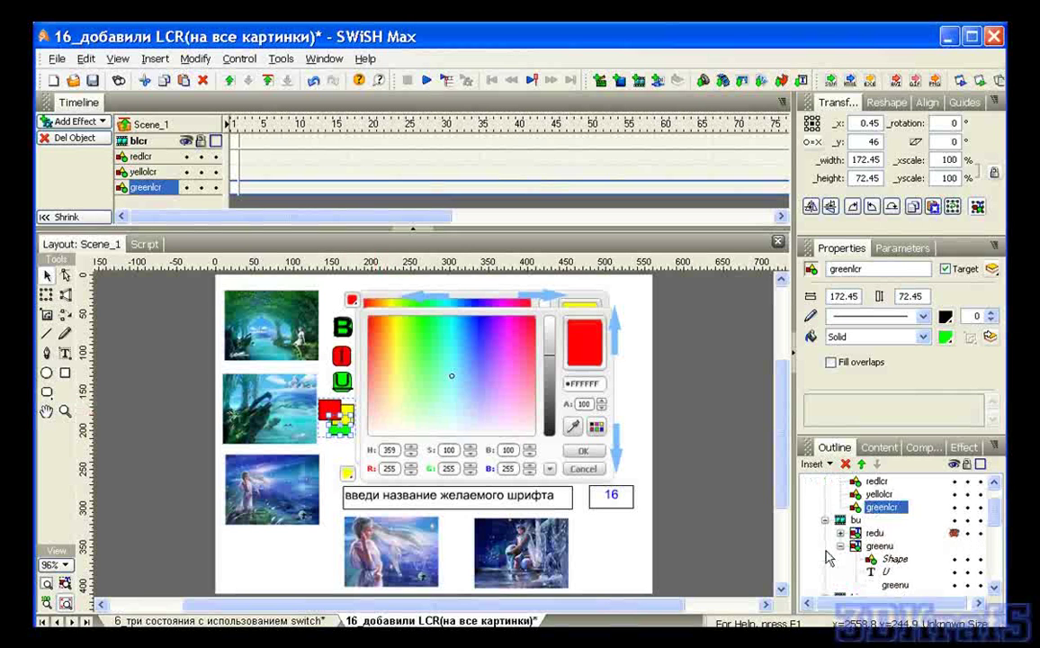
click(826, 522)
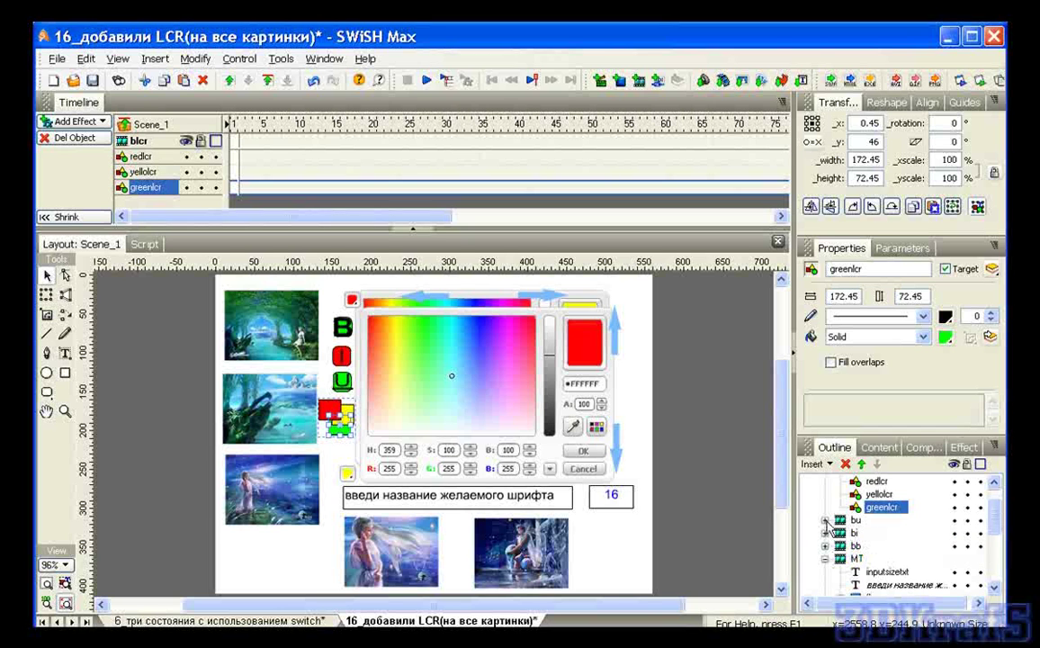
scroll(994, 518, up, 2)
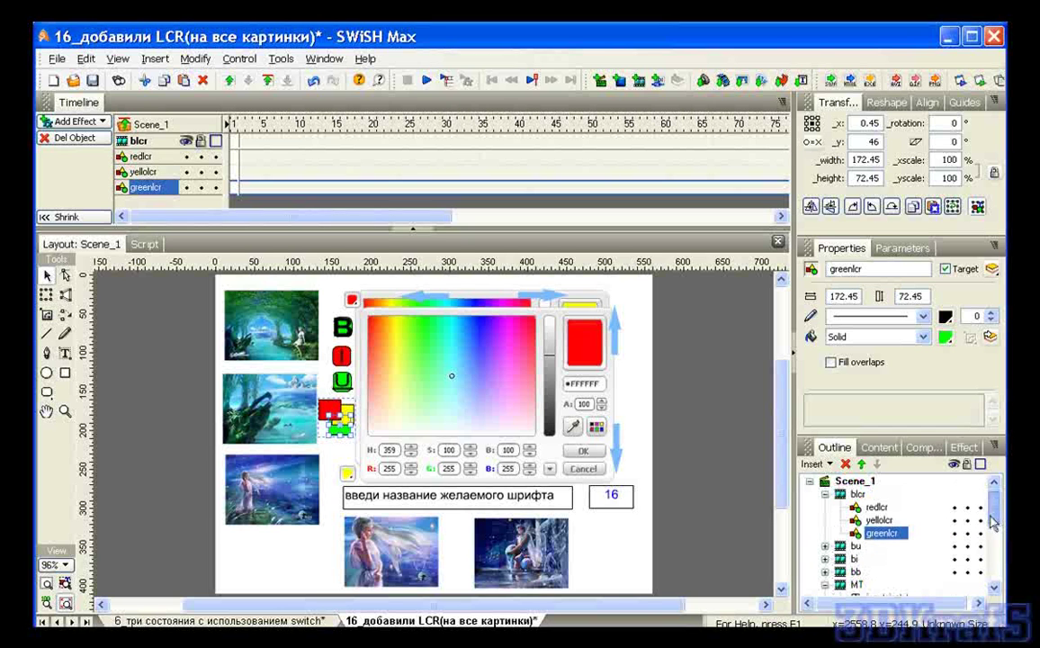
click(877, 507)
click(144, 244)
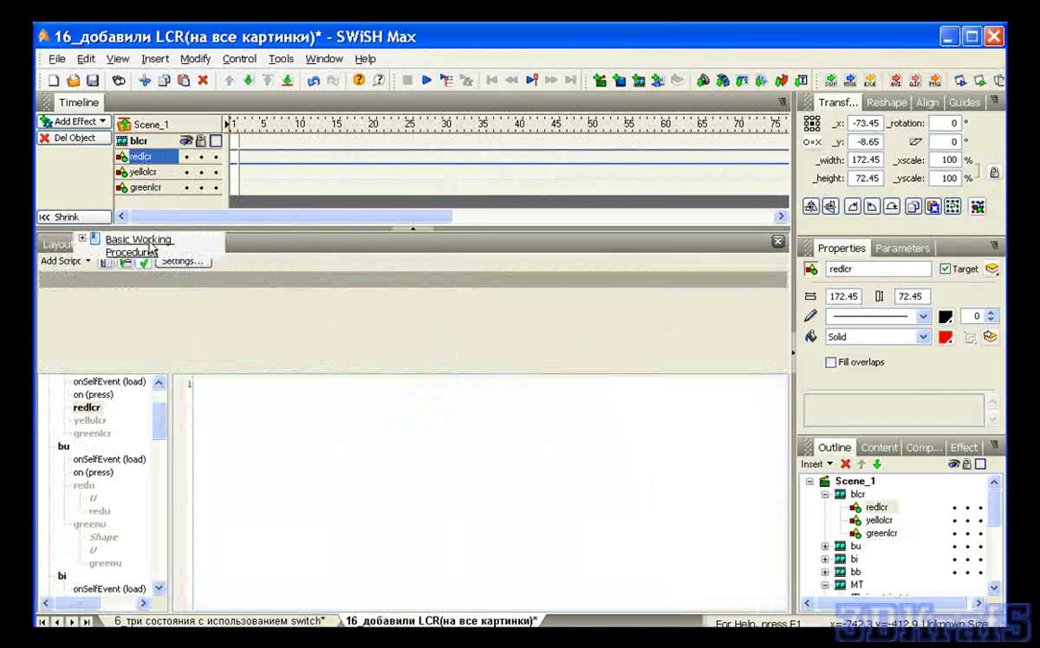
click(858, 494)
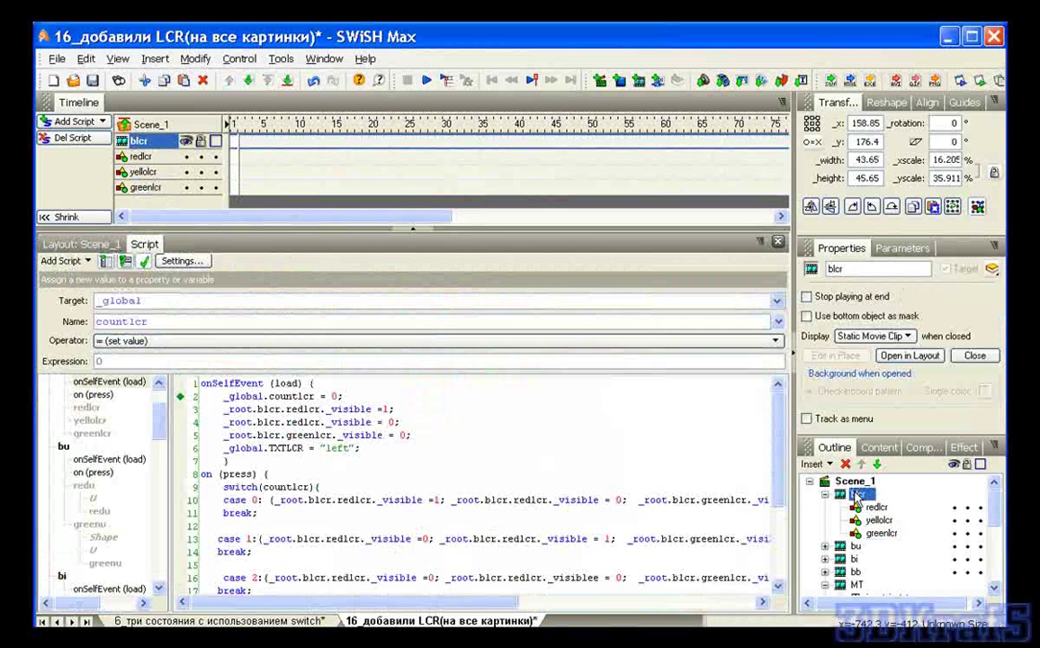
Correct the second _visible target to _root.blcr.yellolcr in the blcr script's load event and in cases 0, 1 and 2.
click(265, 487)
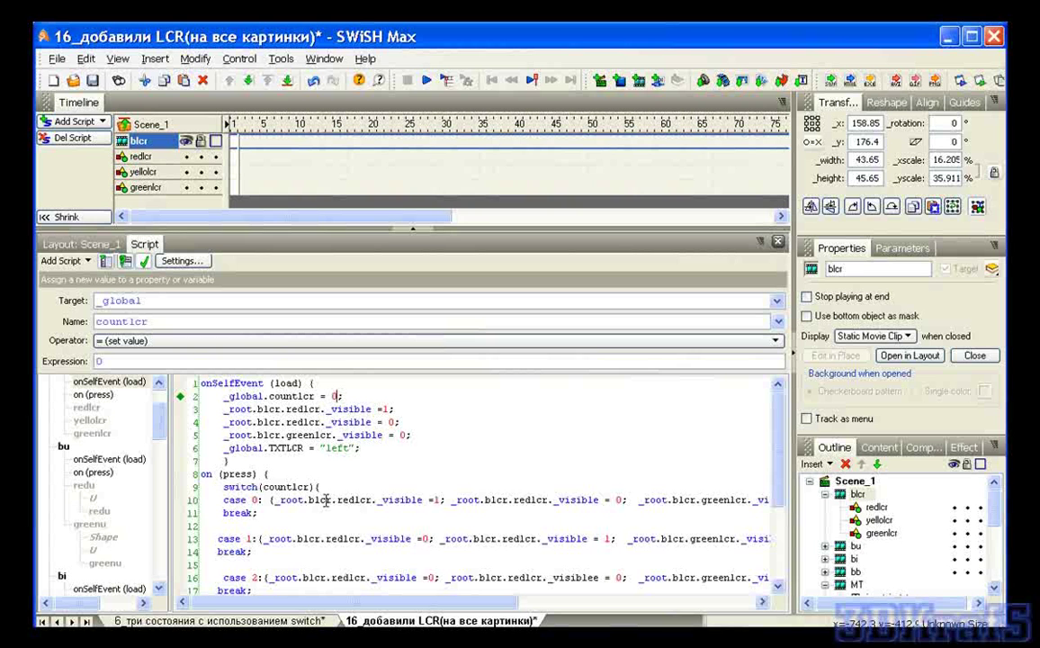
click(343, 501)
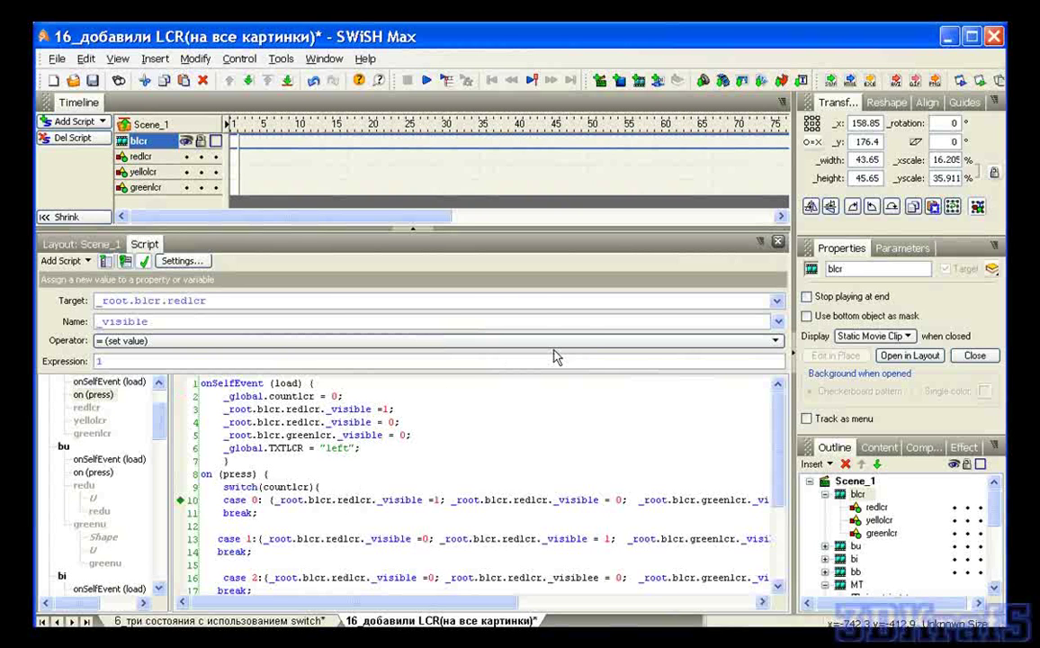
click(778, 303)
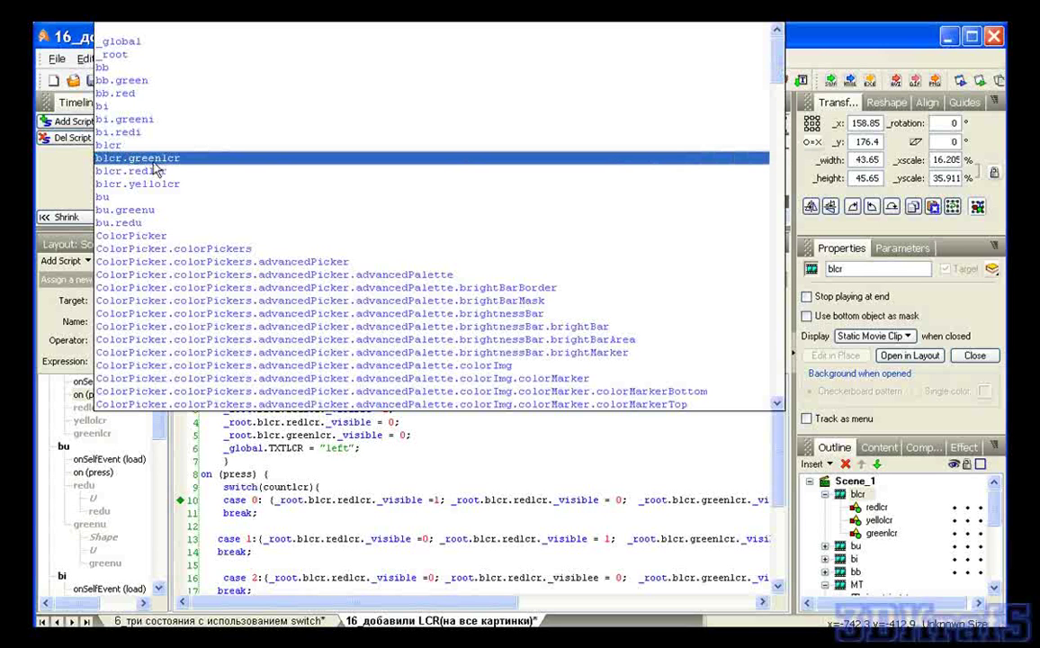
drag(776, 78, 792, 47)
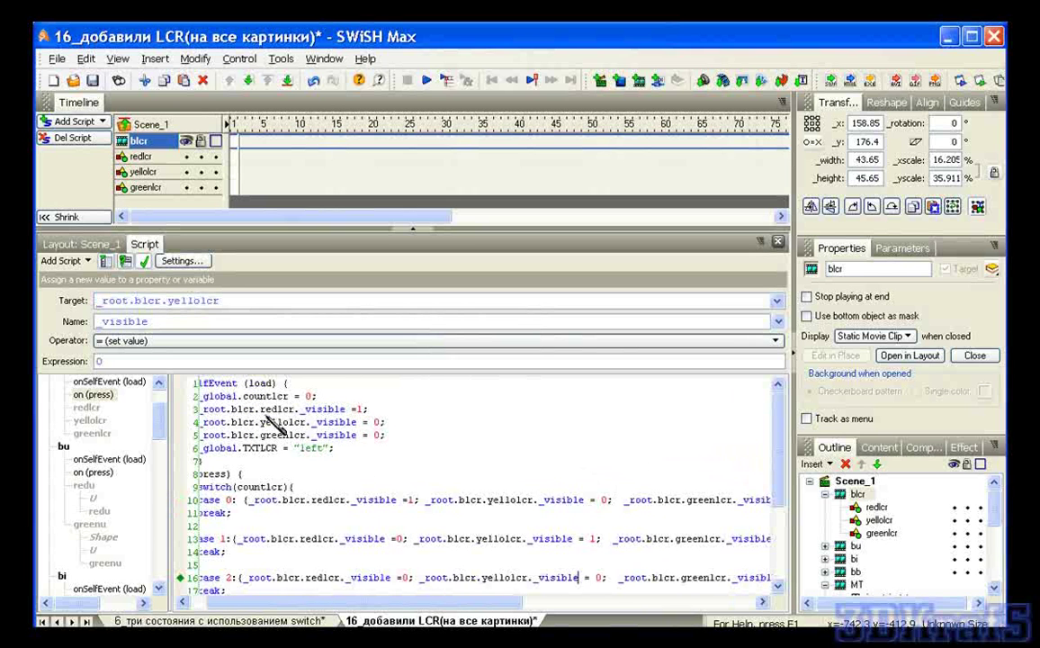
mouse_move(266, 415)
mouse_down()
mouse_move(261, 423)
mouse_move(288, 421)
mouse_move(270, 414)
mouse_up()
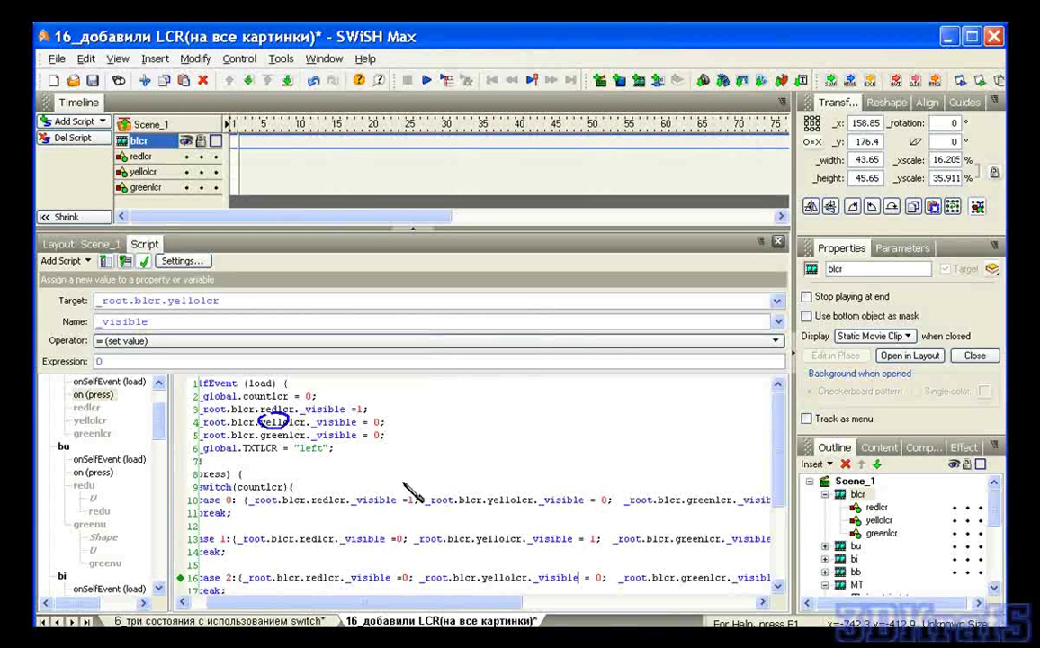
mouse_move(506, 493)
mouse_down()
mouse_move(481, 535)
mouse_move(500, 546)
mouse_move(510, 583)
mouse_up()
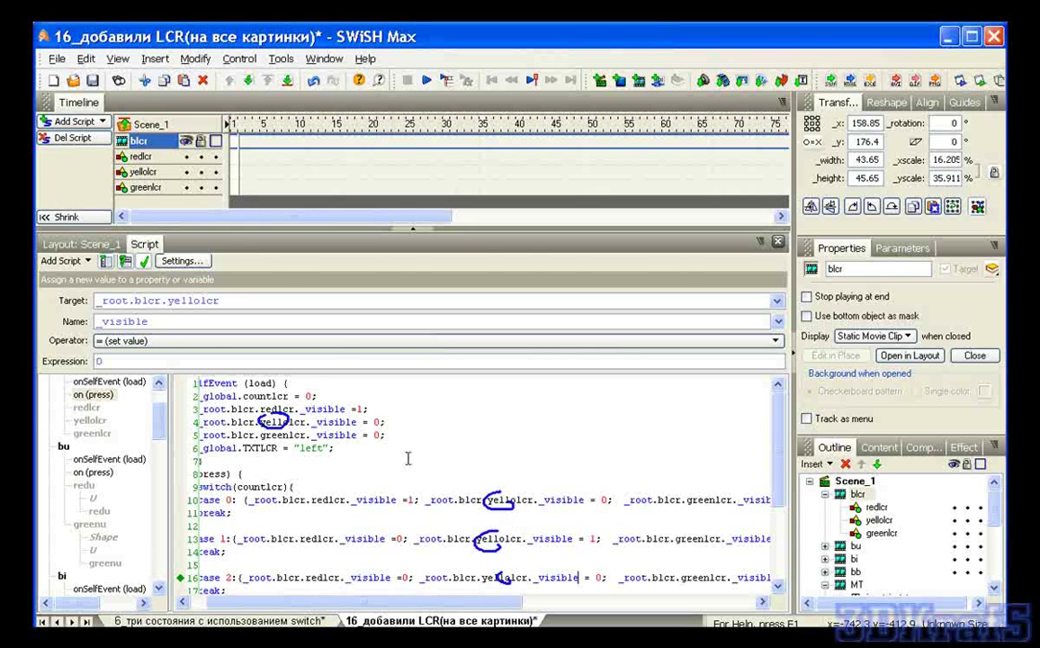
Play the movie, cycle the blcr button through its coloured squares, and stop playback.
click(81, 244)
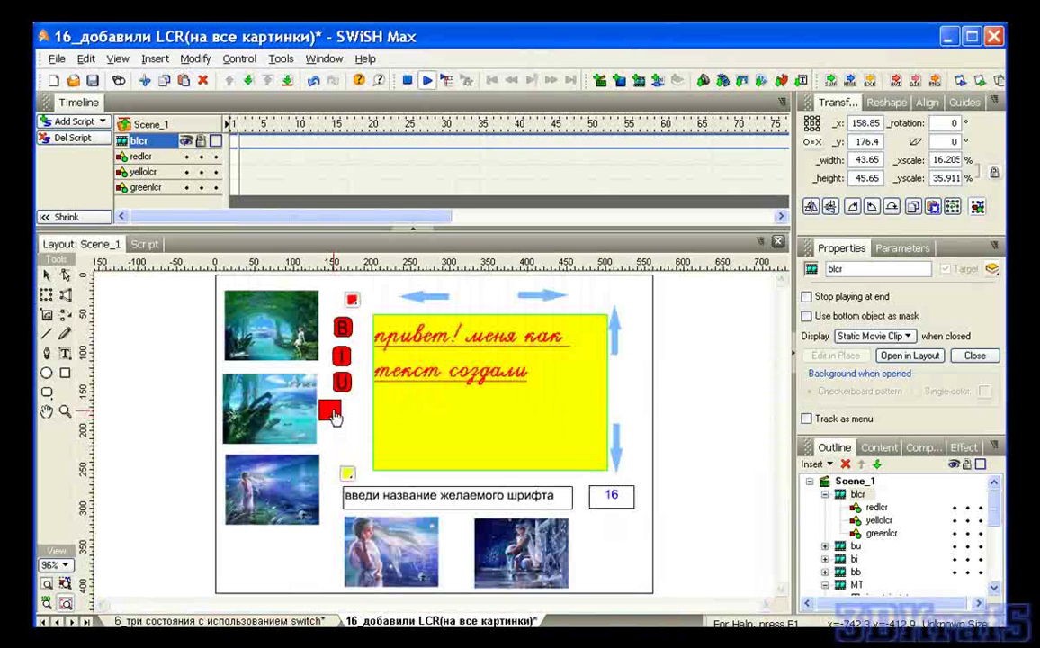
click(334, 411)
click(339, 415)
click(408, 81)
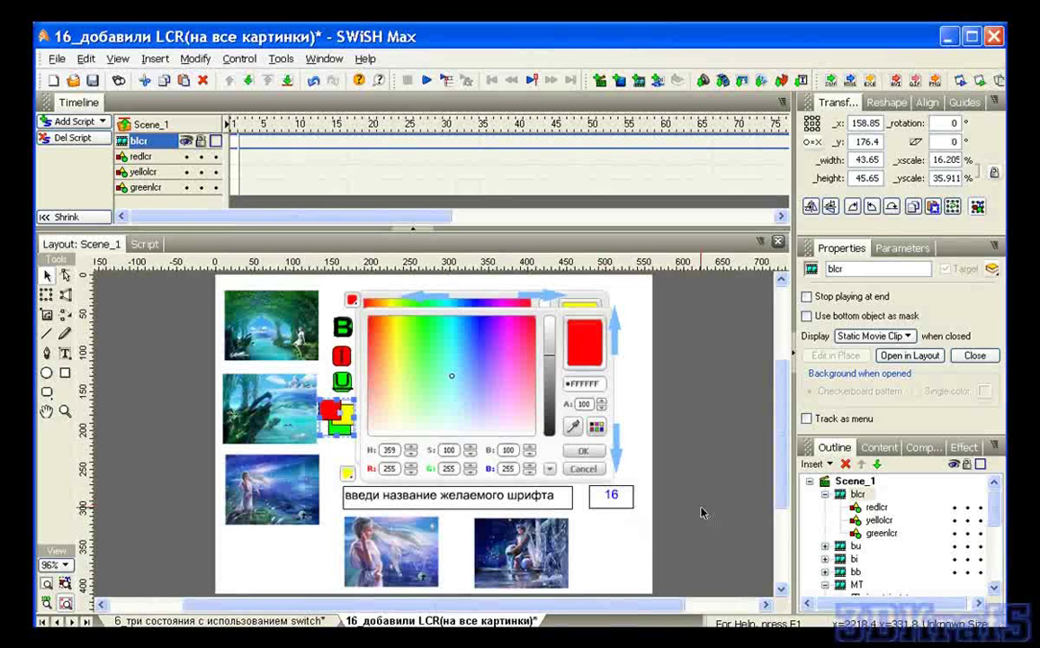
Select the redlcr shape in the blcr clip and examine its name and Target setting.
drag(876, 508, 869, 514)
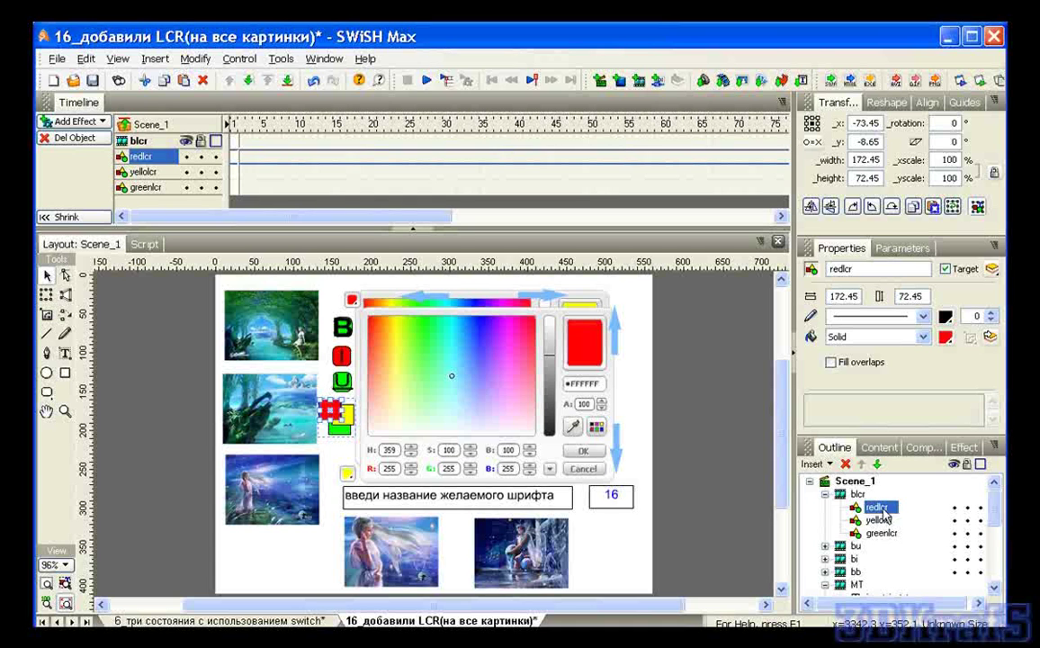
key(ctrl+shift+d)
mouse_move(921, 498)
mouse_down()
mouse_move(898, 508)
mouse_move(904, 498)
mouse_move(909, 510)
mouse_up()
drag(941, 276, 950, 264)
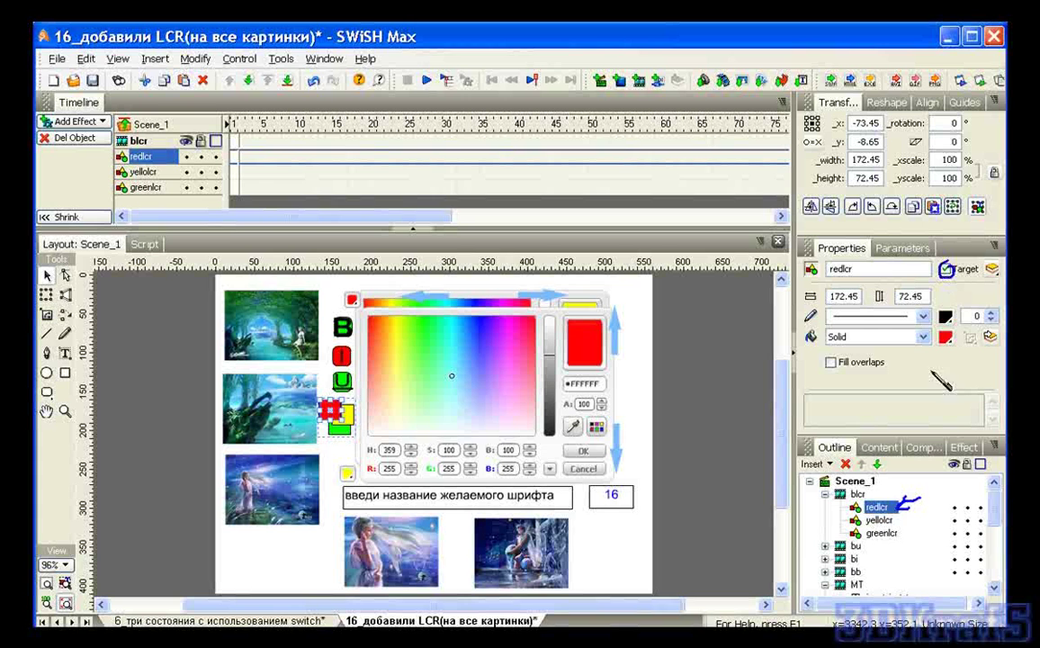
drag(884, 501, 871, 514)
mouse_move(376, 348)
mouse_down()
mouse_move(390, 346)
mouse_move(392, 374)
mouse_up()
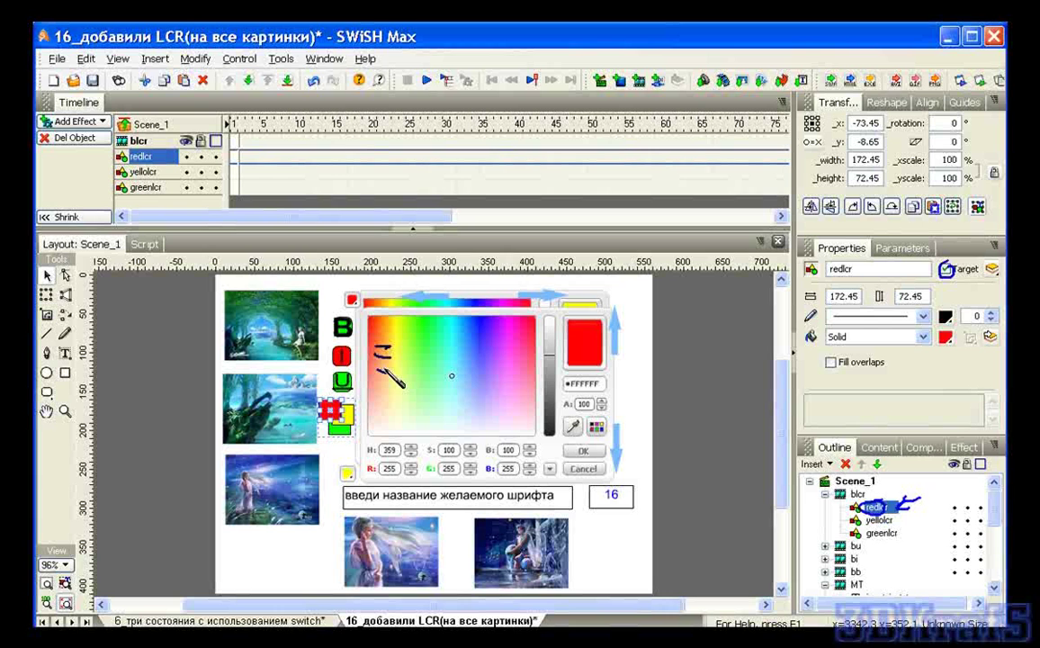
key(Escape)
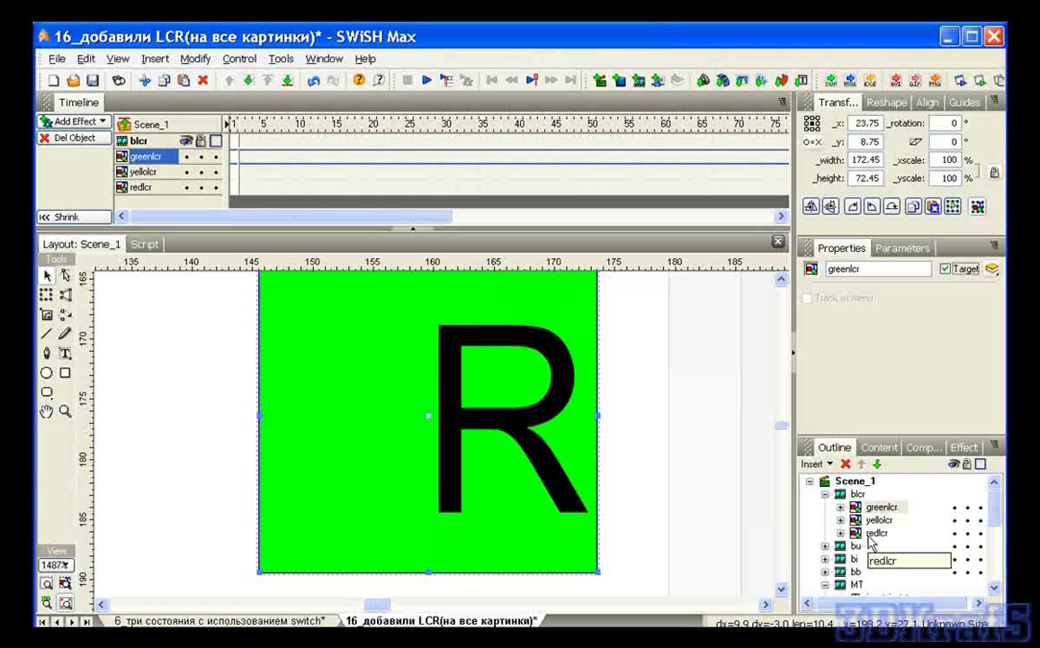
Reorder the blcr clip's groups so that redlcr comes first, yellolcr second and greenlcr last.
click(875, 535)
click(861, 464)
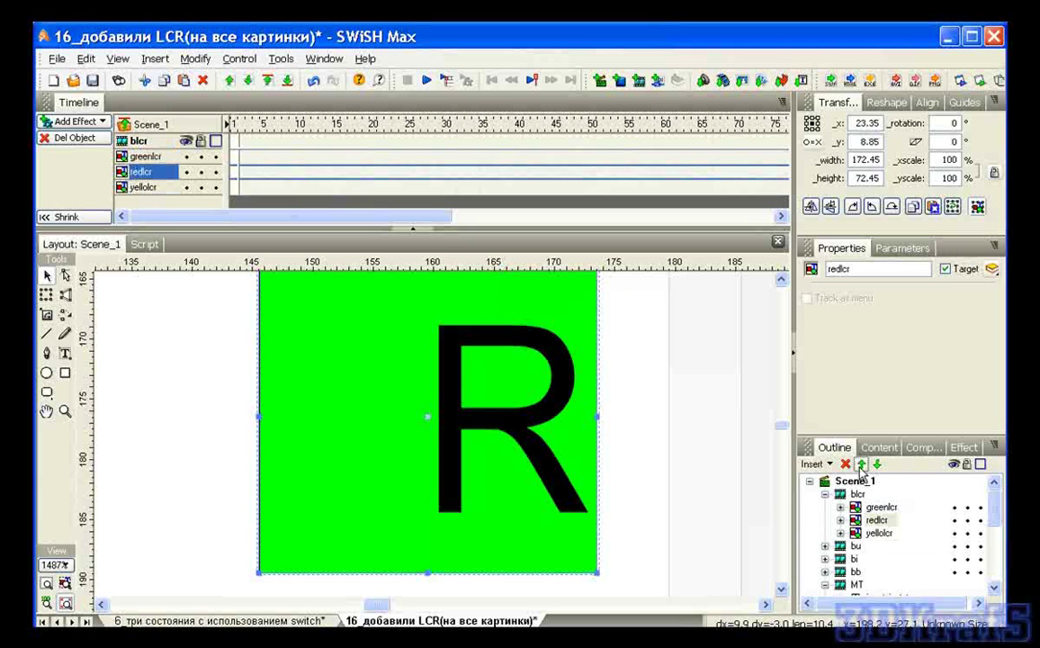
click(861, 464)
click(878, 532)
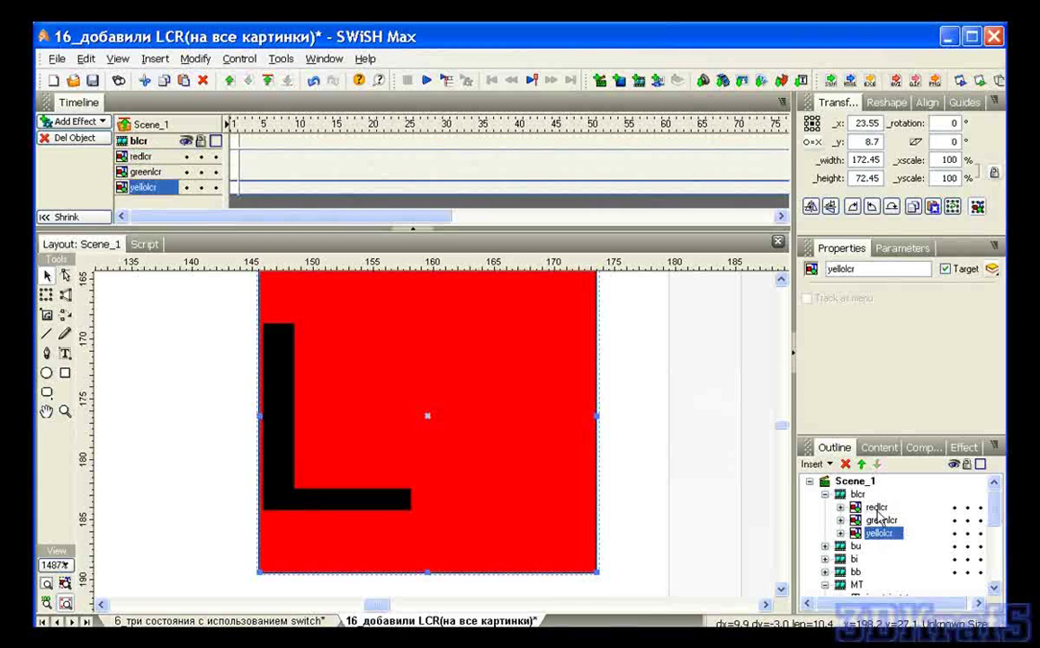
click(861, 466)
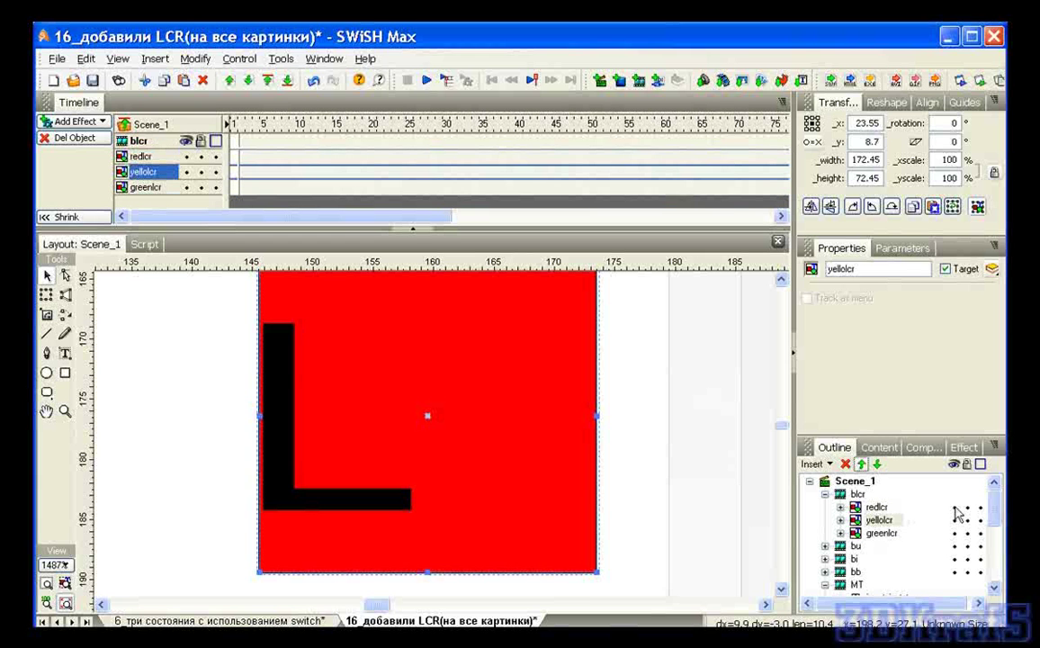
Hide the redlcr and yellolcr groups in turn to view the squares beneath, and show both again.
click(955, 508)
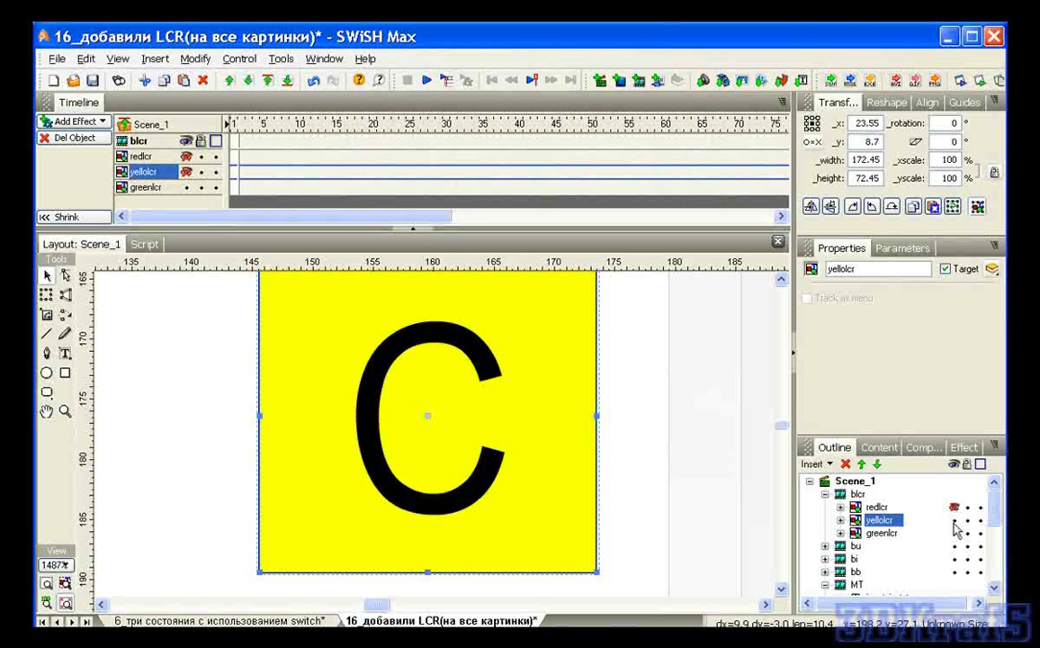
click(955, 520)
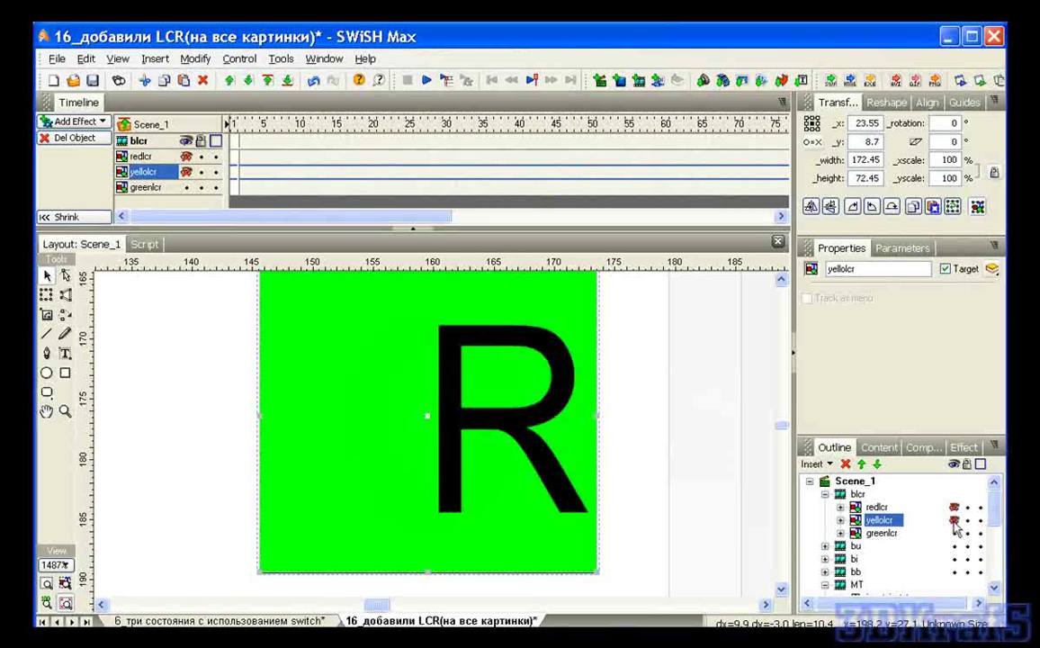
click(954, 520)
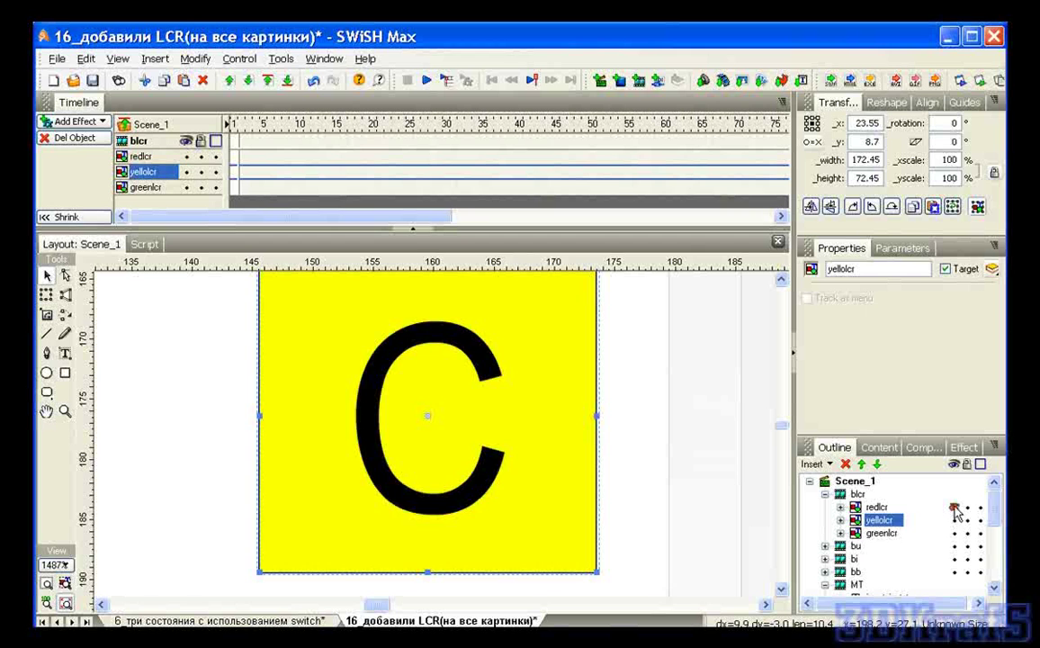
click(955, 509)
Turn off the Target option of the inner redlcr and yellolcr shapes within their groups of the same name.
click(877, 507)
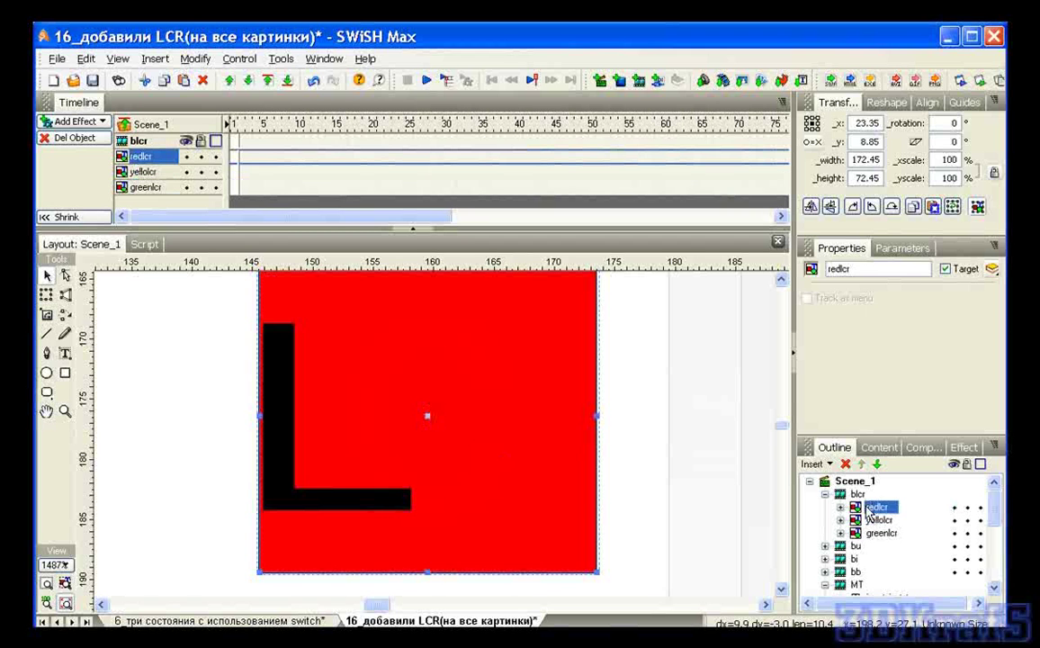
click(841, 508)
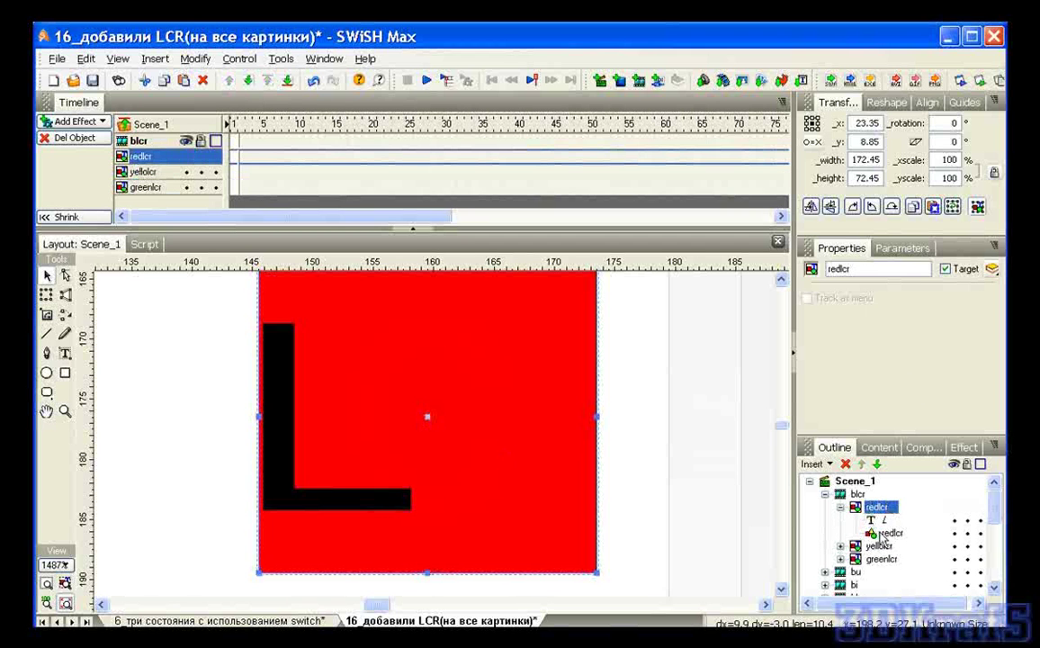
click(886, 534)
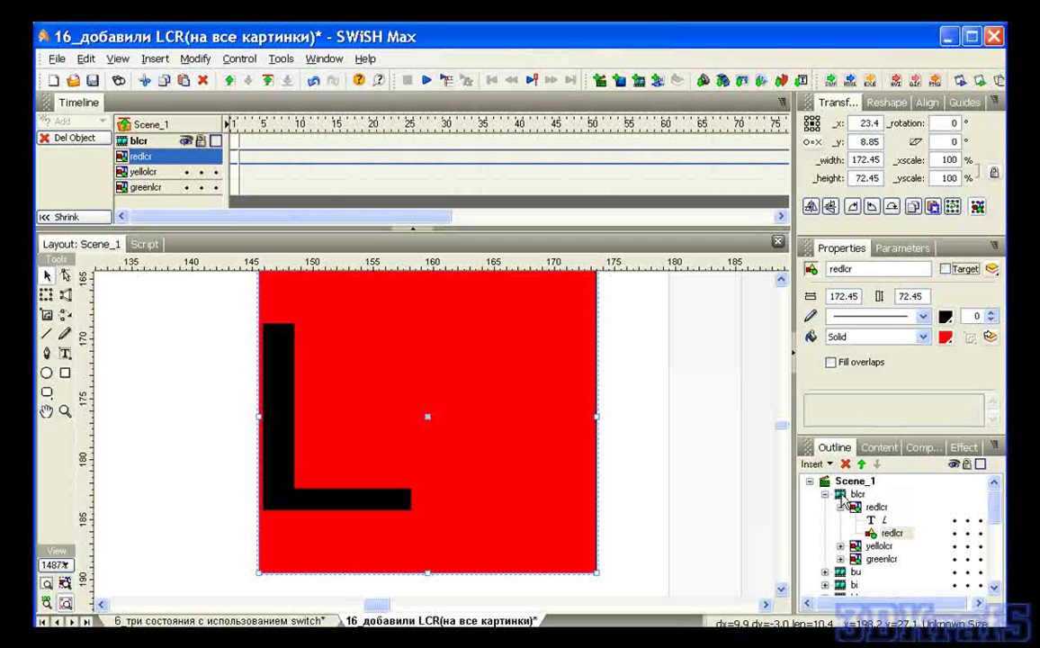
click(841, 507)
click(840, 520)
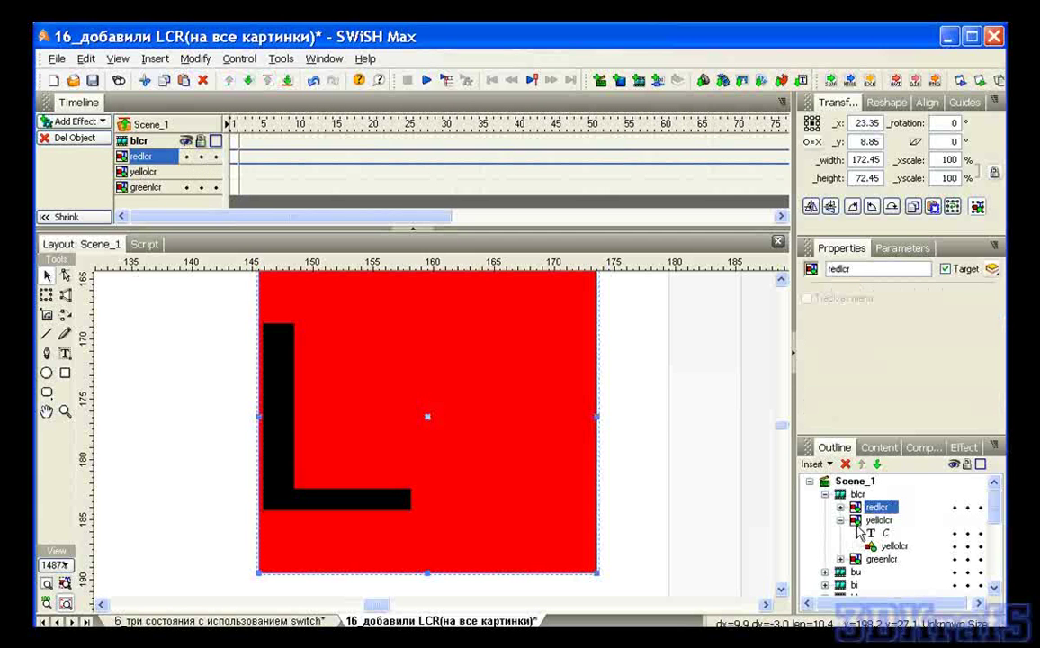
click(893, 546)
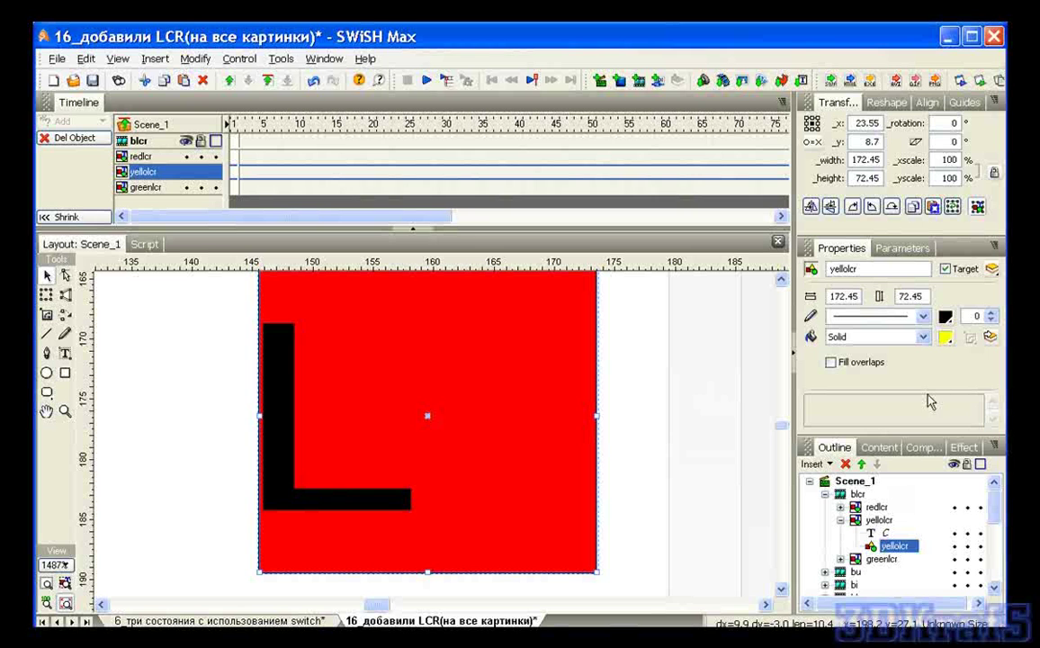
click(945, 269)
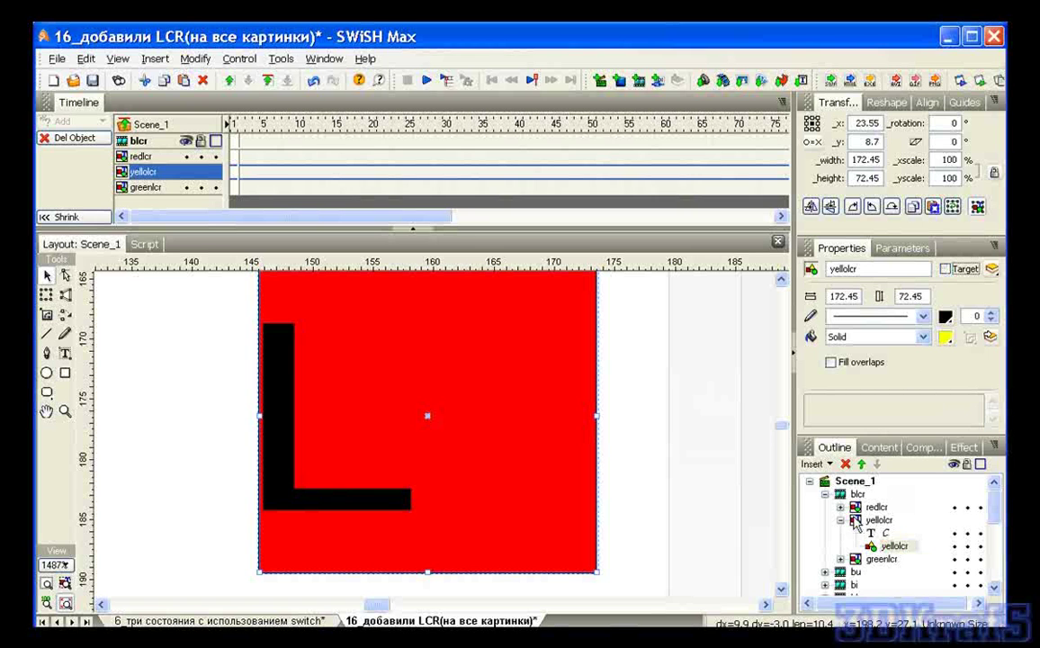
click(841, 521)
Turn off the Target option of the inner greenlcr shape within the greenlcr group.
click(841, 534)
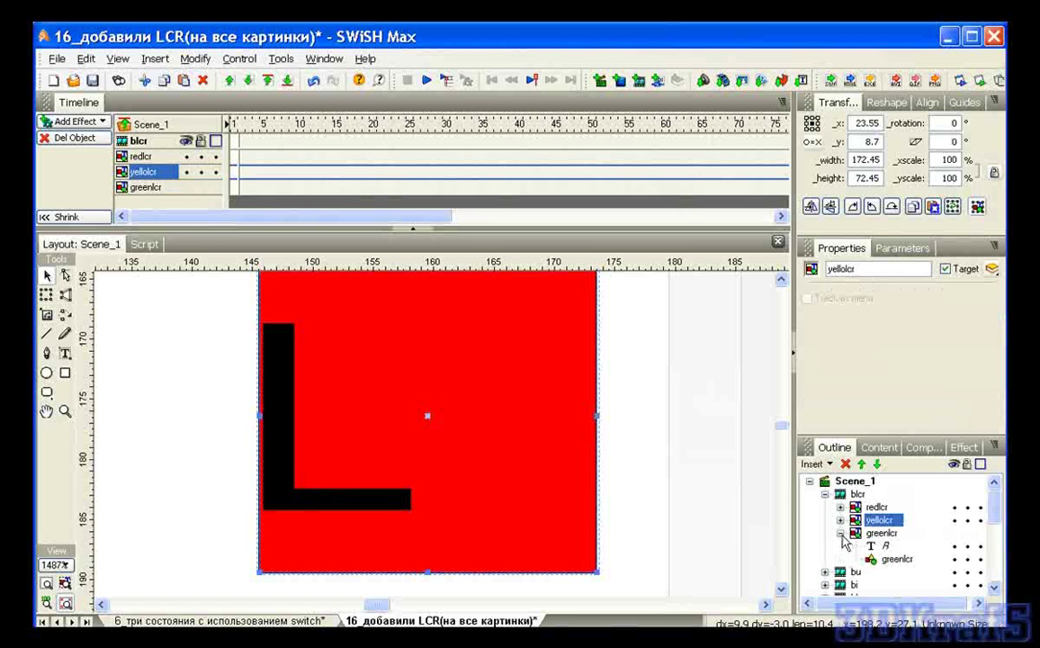
click(895, 559)
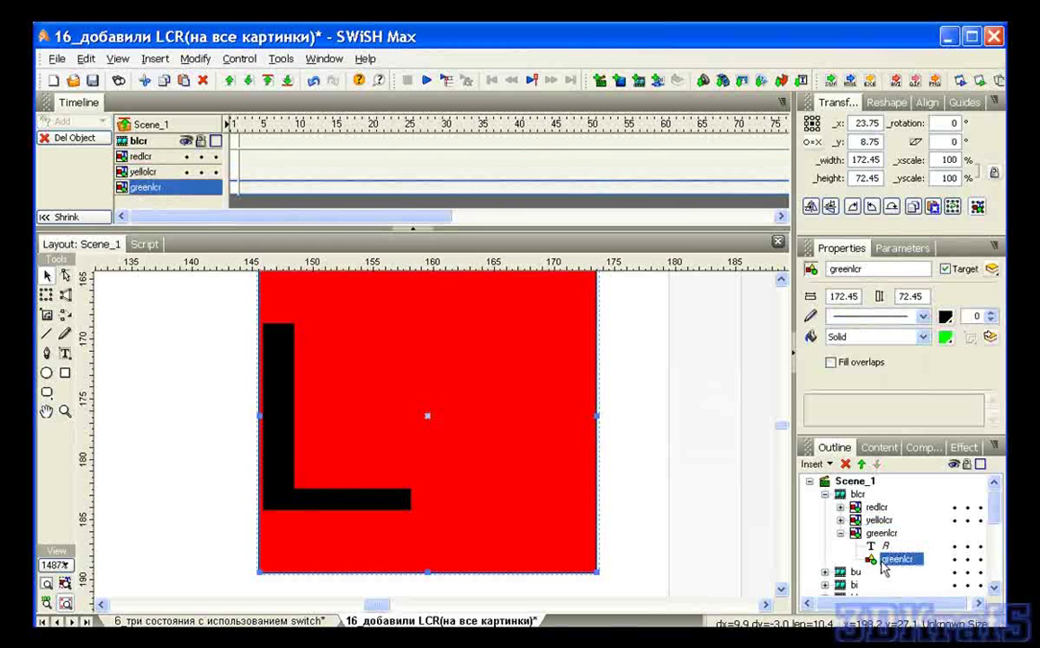
click(959, 270)
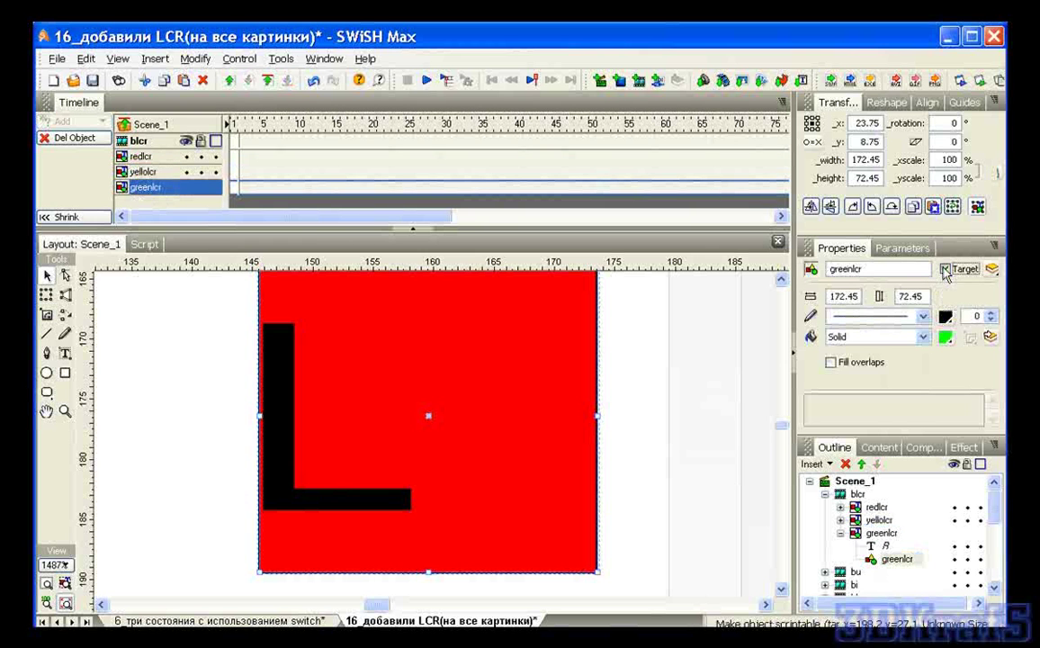
click(841, 534)
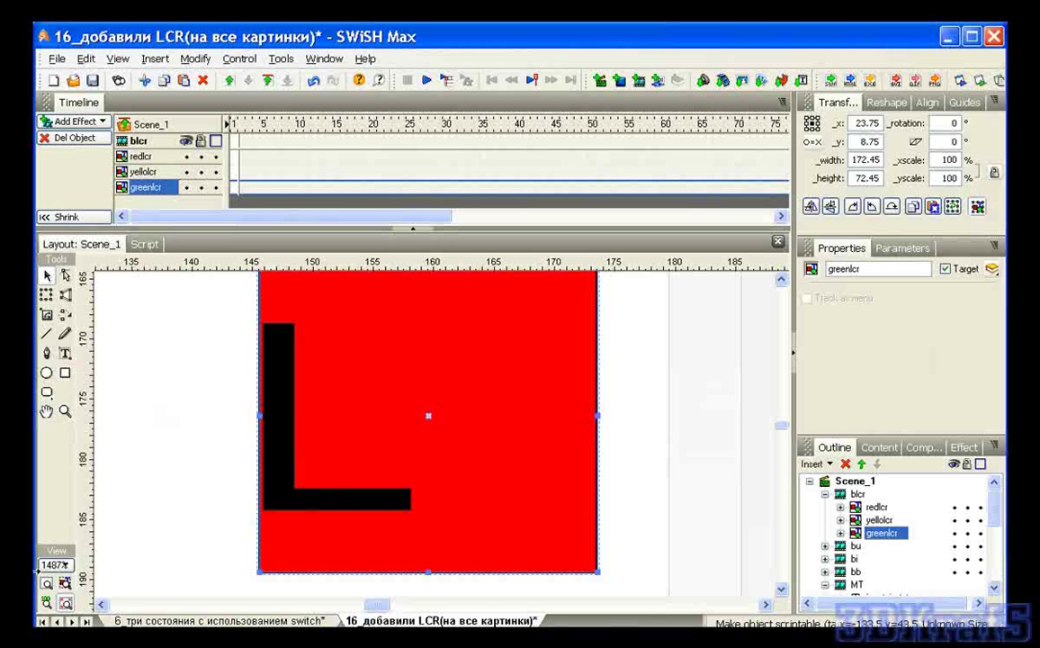
Save the movie and play it to test the lettered alignment button.
click(47, 601)
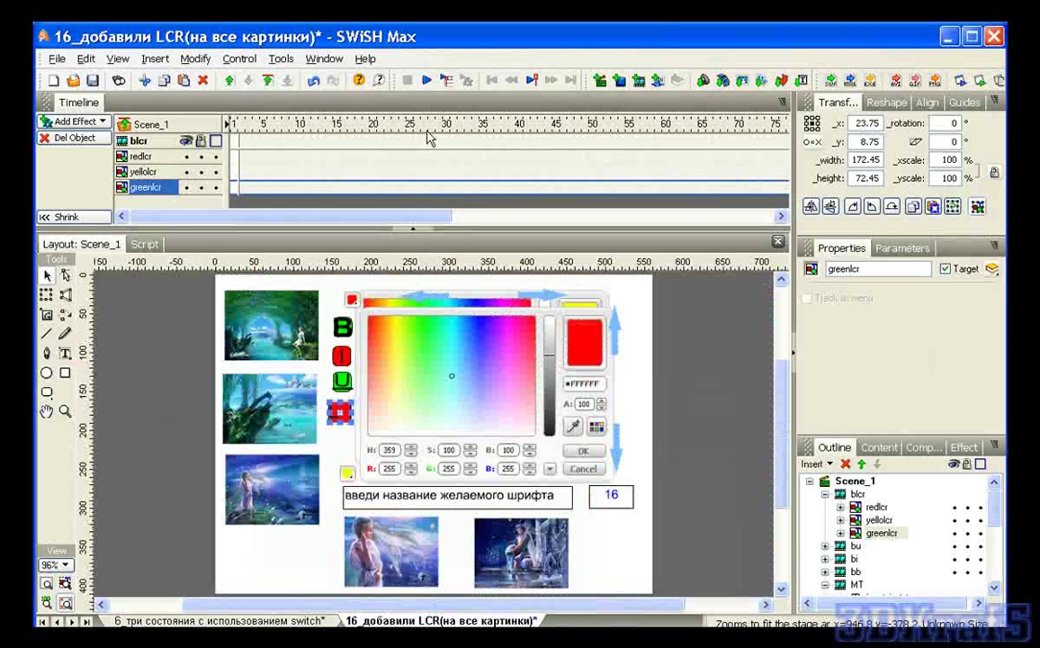
click(92, 80)
click(431, 83)
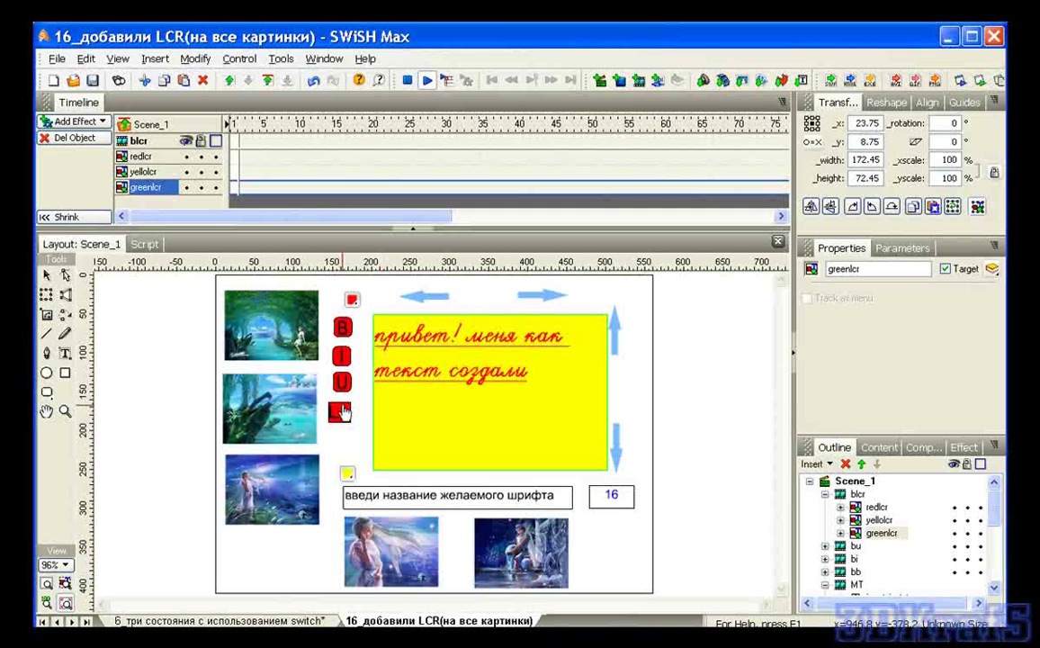
Test the alignment button by cycling it through its C, R and L states with the first picture's text, and stop playback.
click(342, 409)
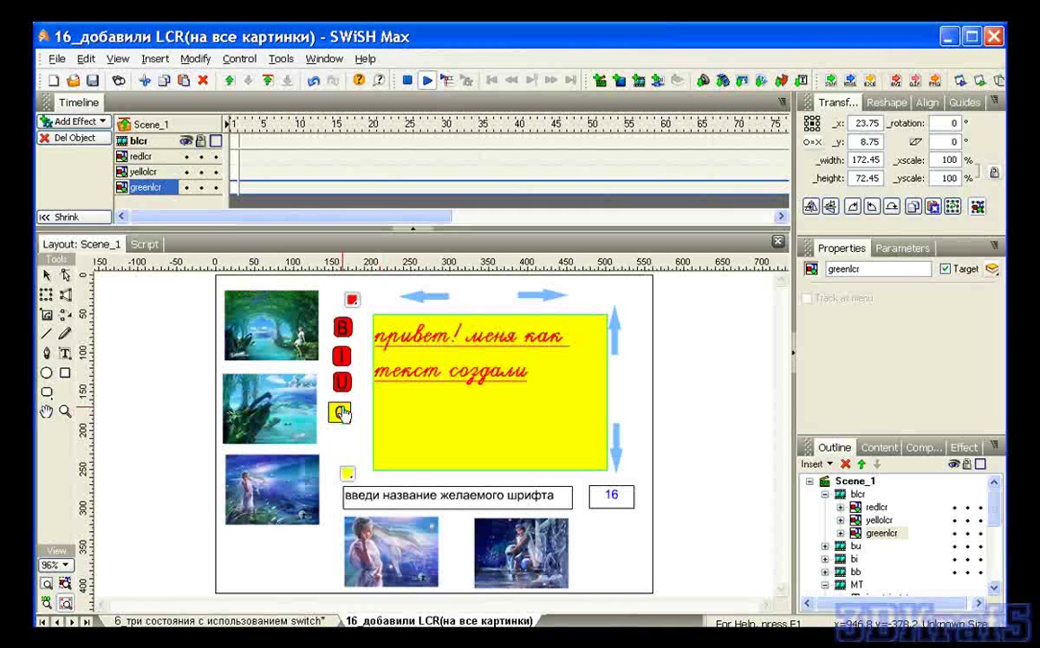
click(278, 331)
click(337, 415)
click(275, 333)
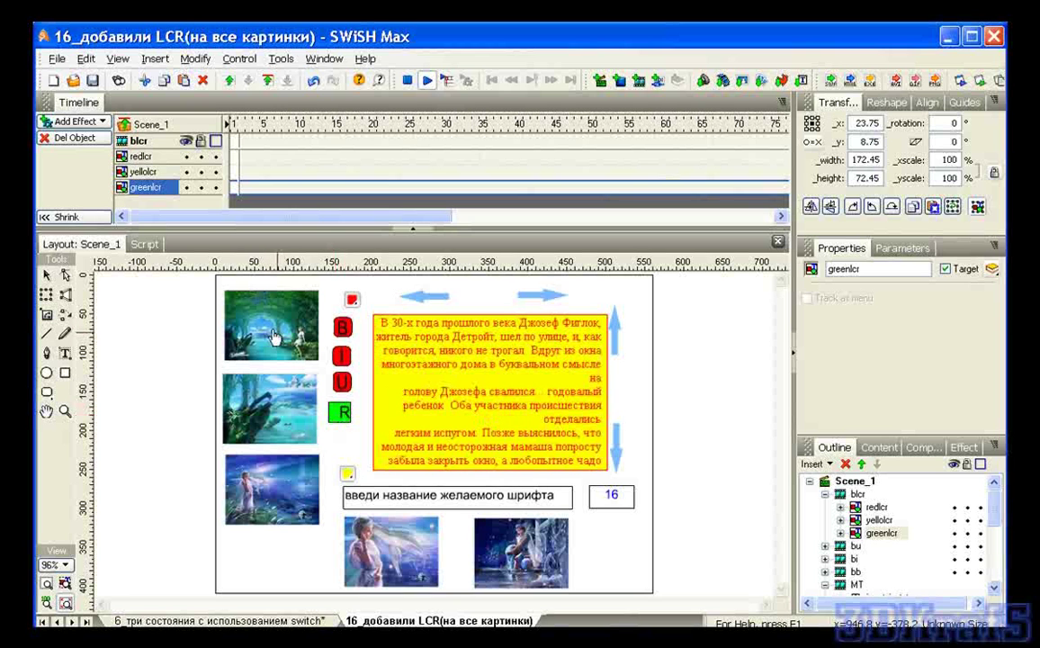
click(342, 414)
click(276, 337)
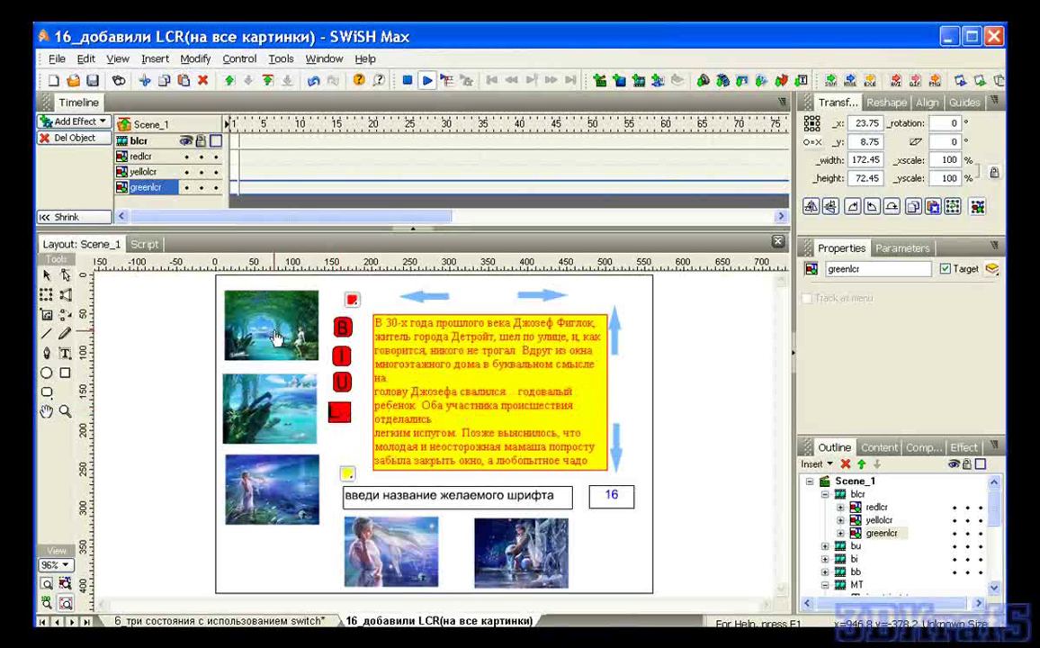
click(339, 412)
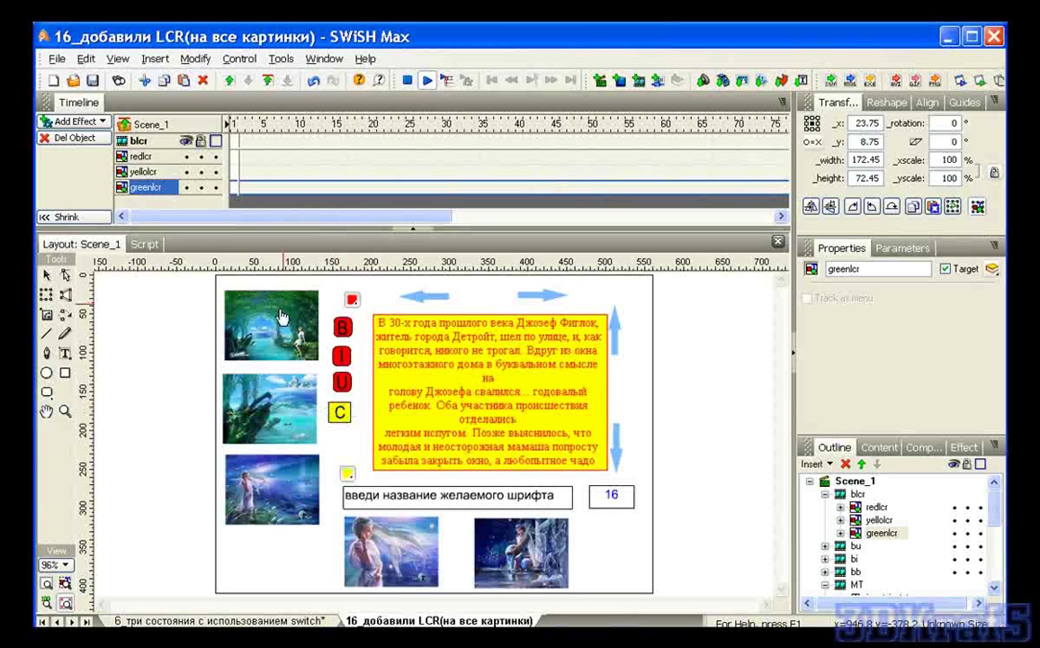
click(409, 81)
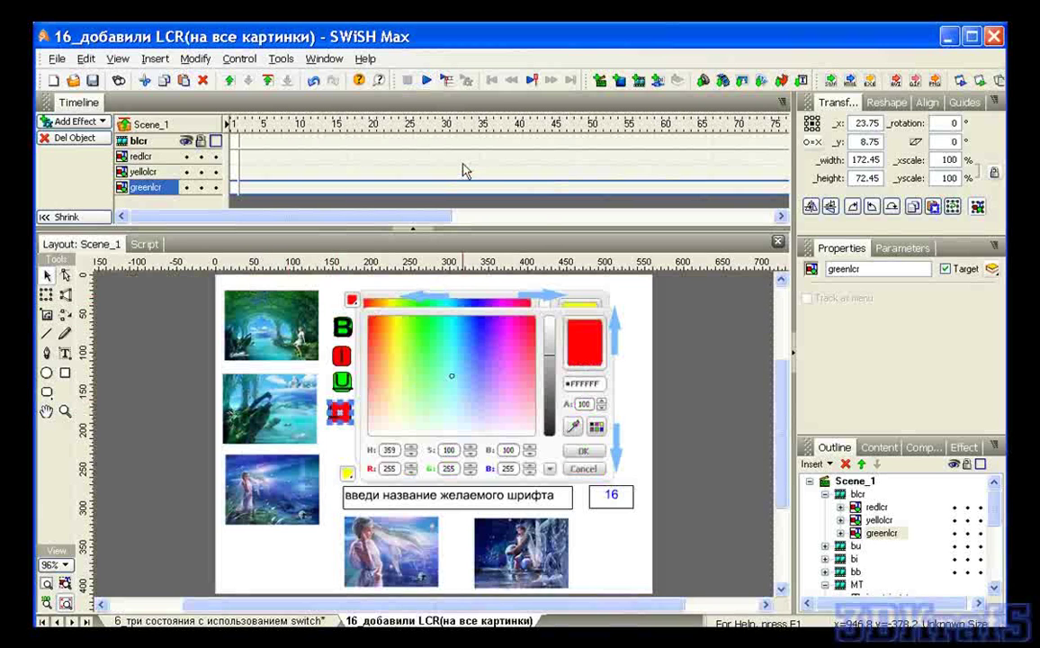
Set myformat.align to TXTLCR in the script of Image_2.jpg, reusing the value from the script of Image_1.jpg.
drag(992, 507, 990, 570)
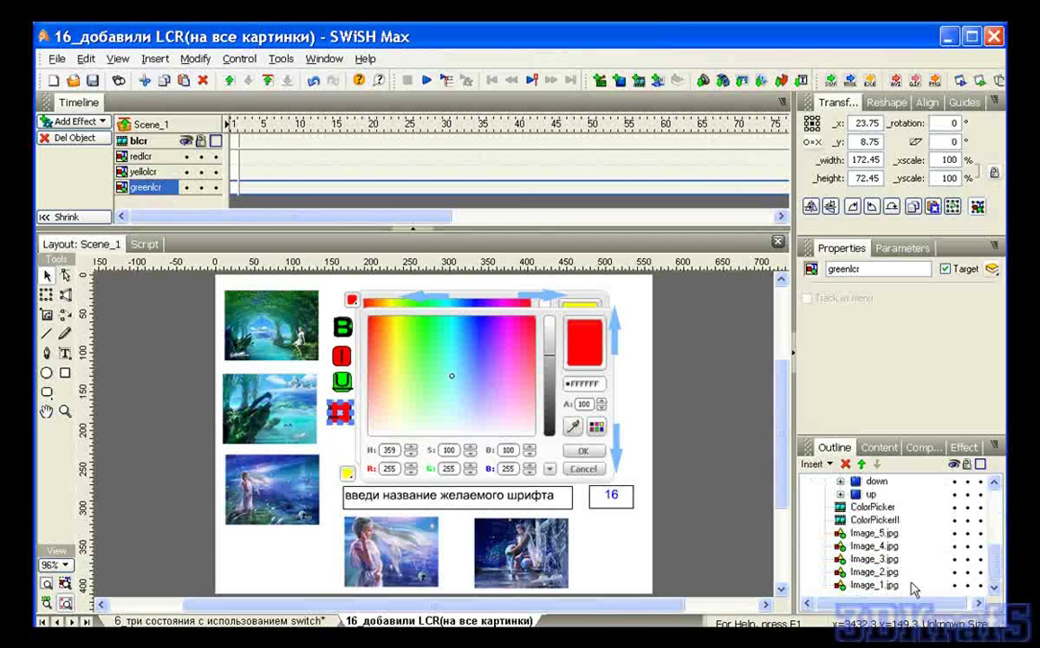
click(872, 585)
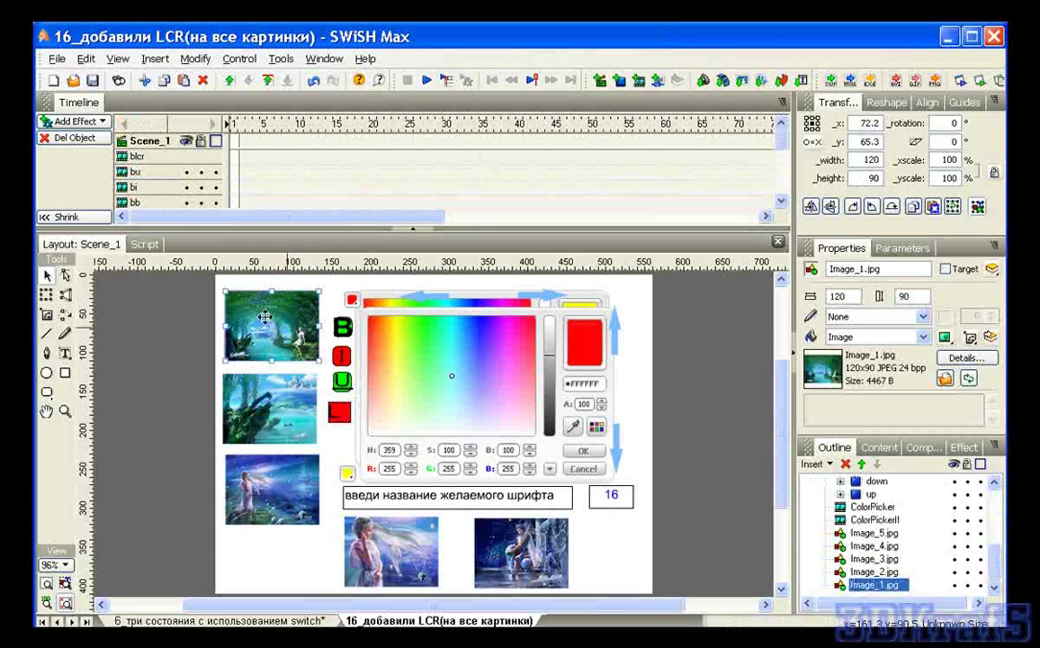
click(144, 244)
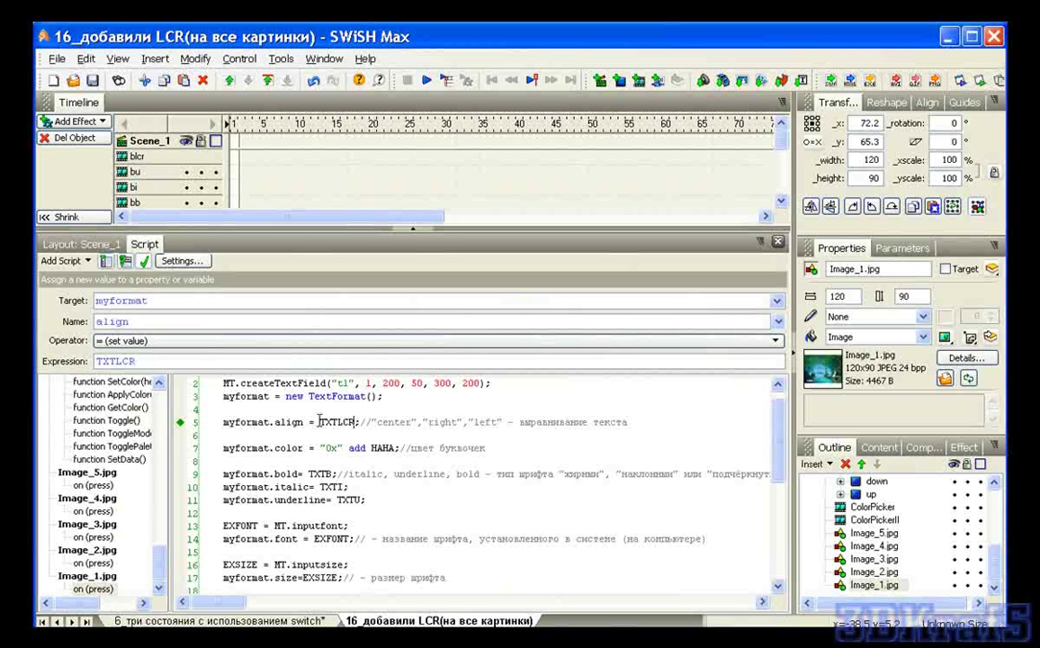
drag(321, 422, 355, 421)
click(874, 572)
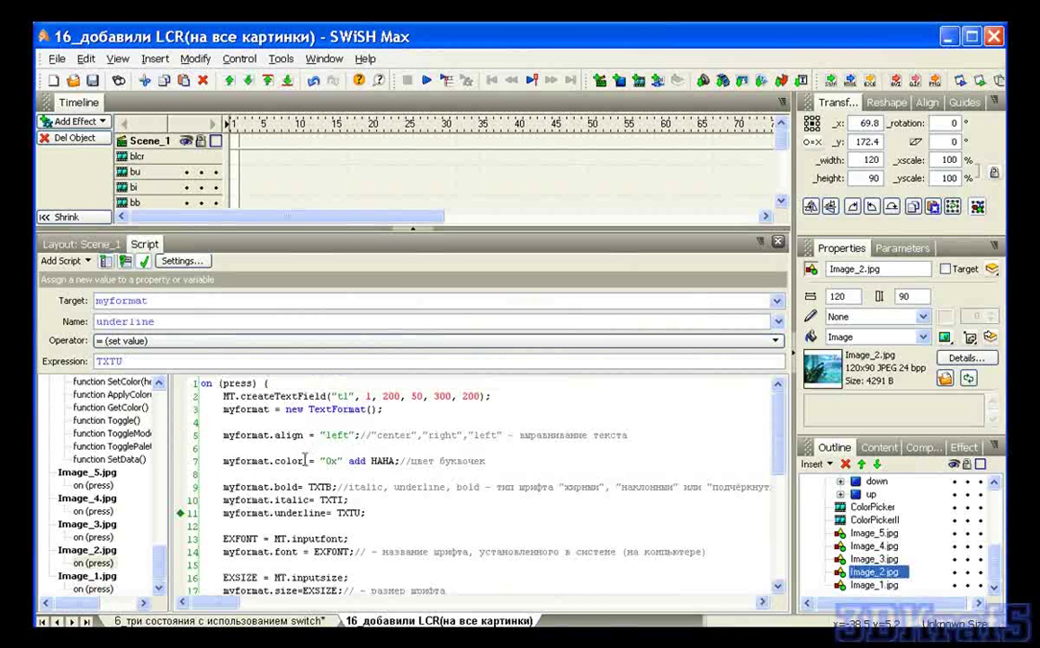
click(328, 436)
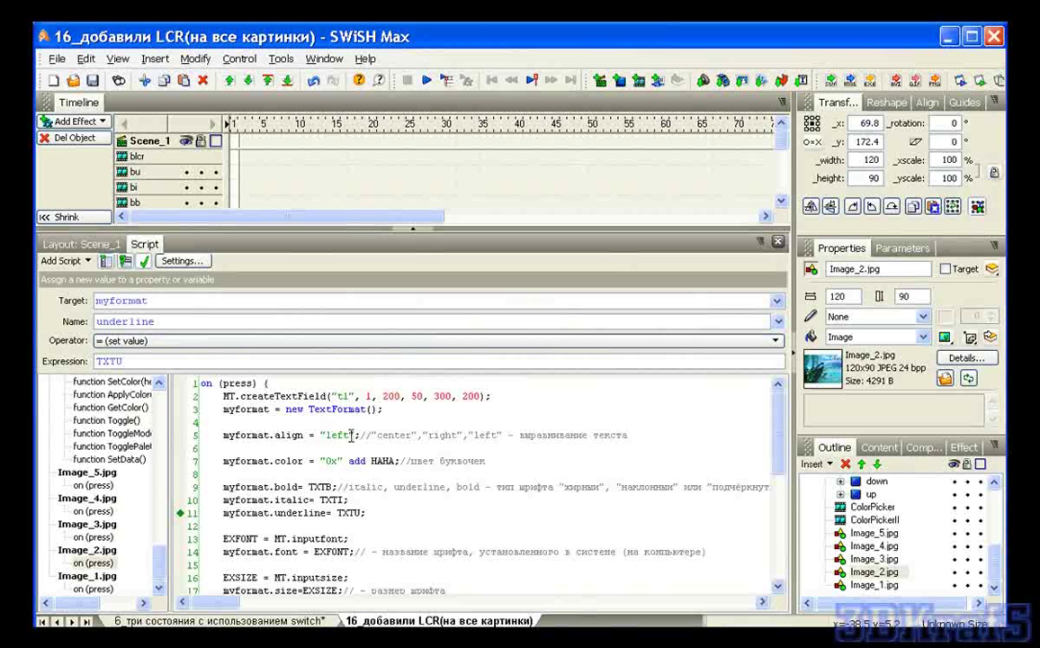
double_click(351, 436)
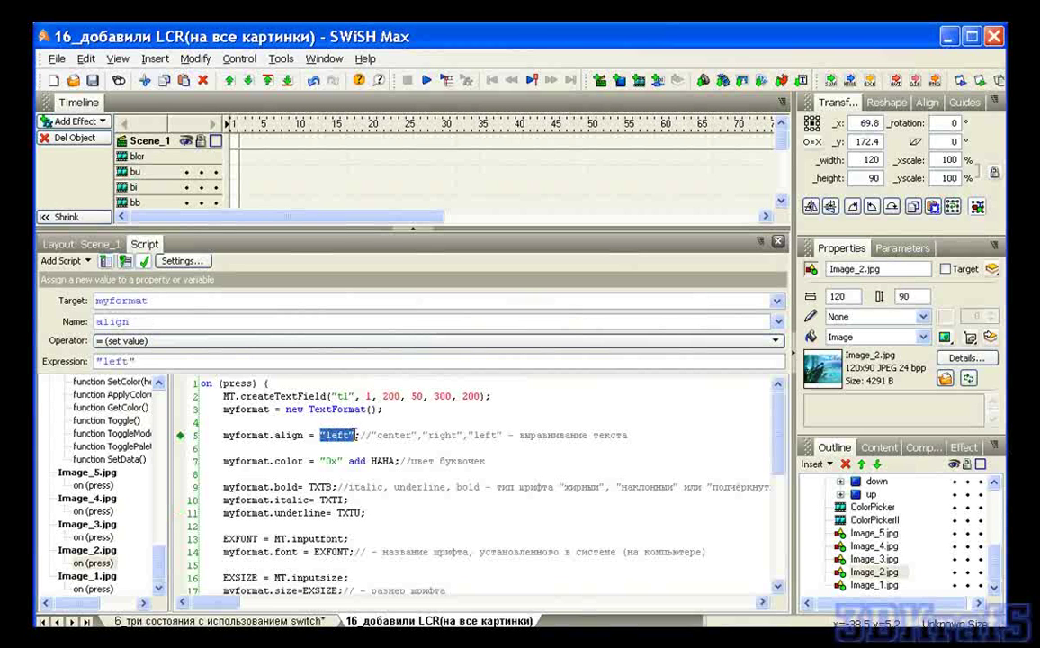
text(TXTLCR)
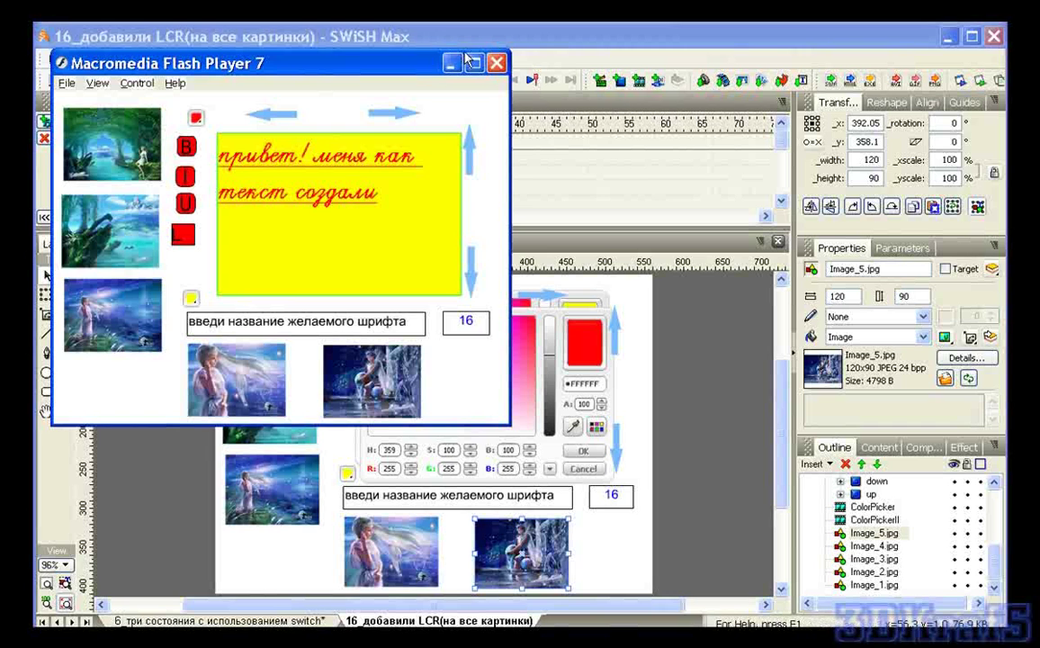
Maximize the test player and try the second picture's text with L alignment, C alignment and bold.
click(474, 63)
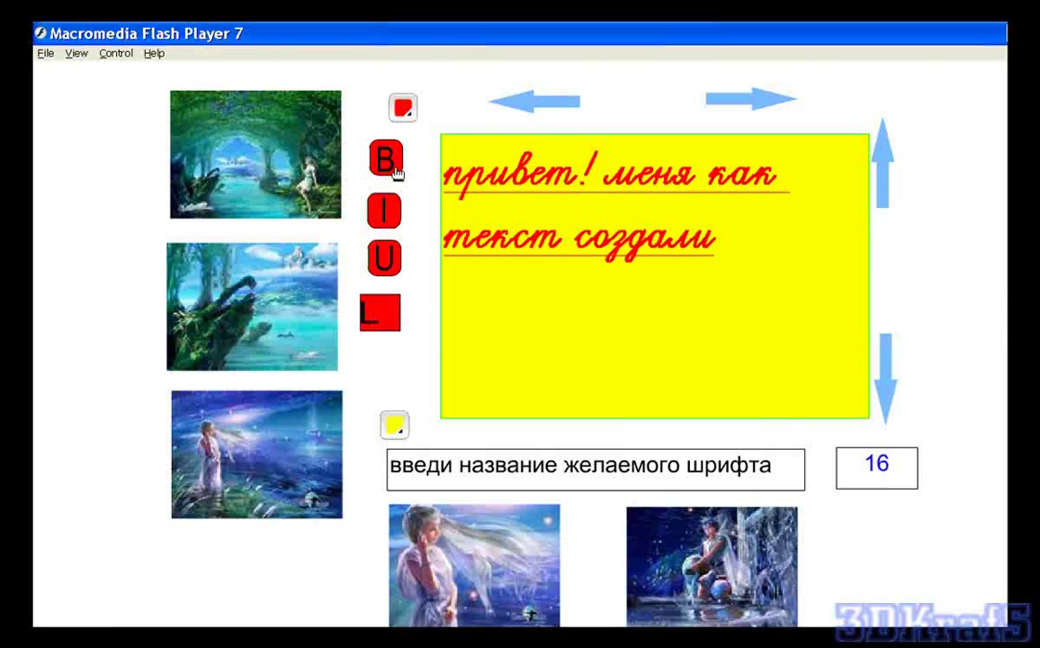
click(274, 293)
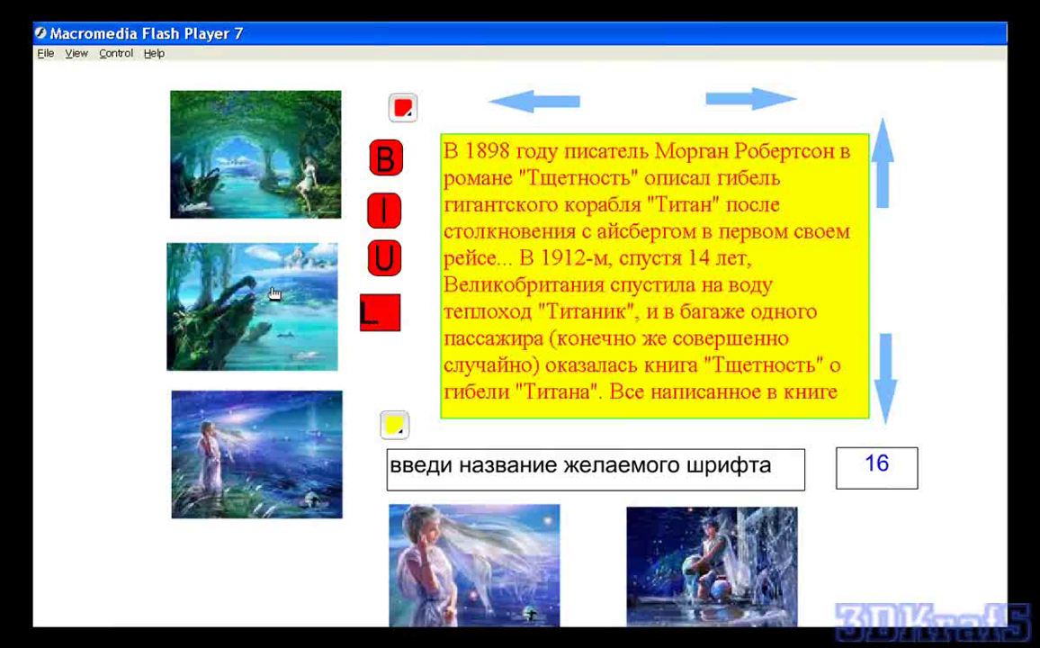
click(378, 312)
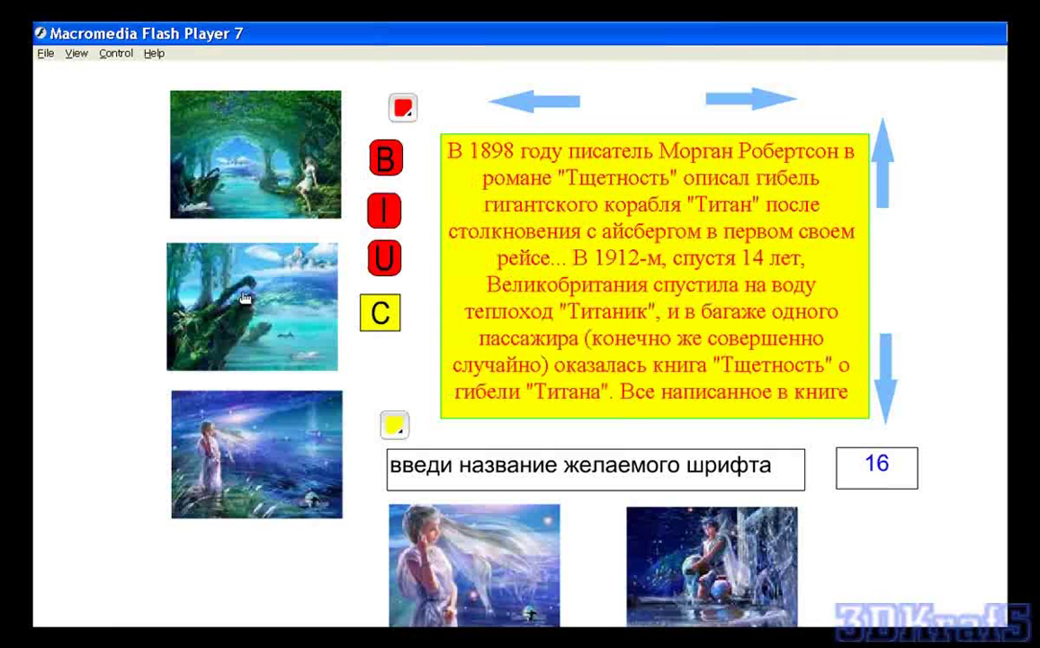
click(387, 157)
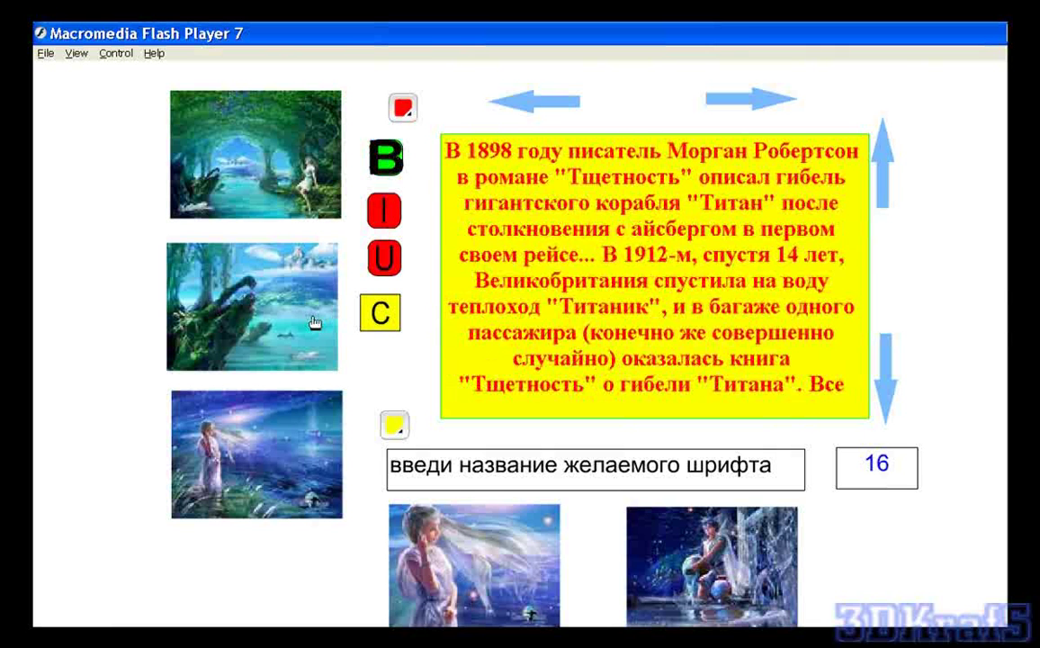
Change the test movie's text colour to #0000FF and load the texts of the second to fifth pictures.
click(402, 108)
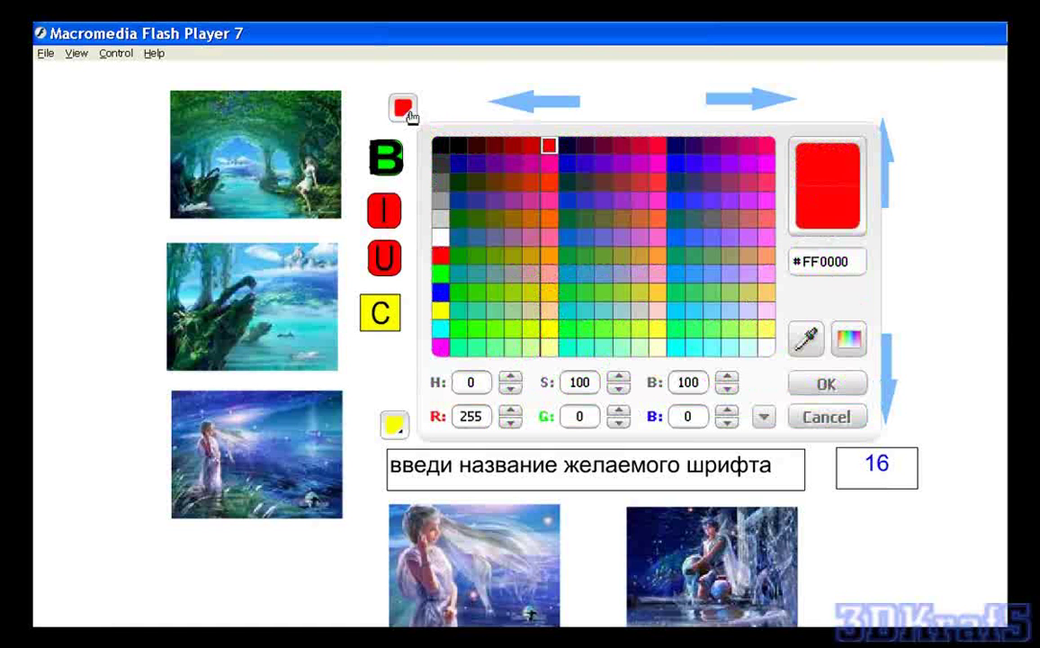
click(443, 294)
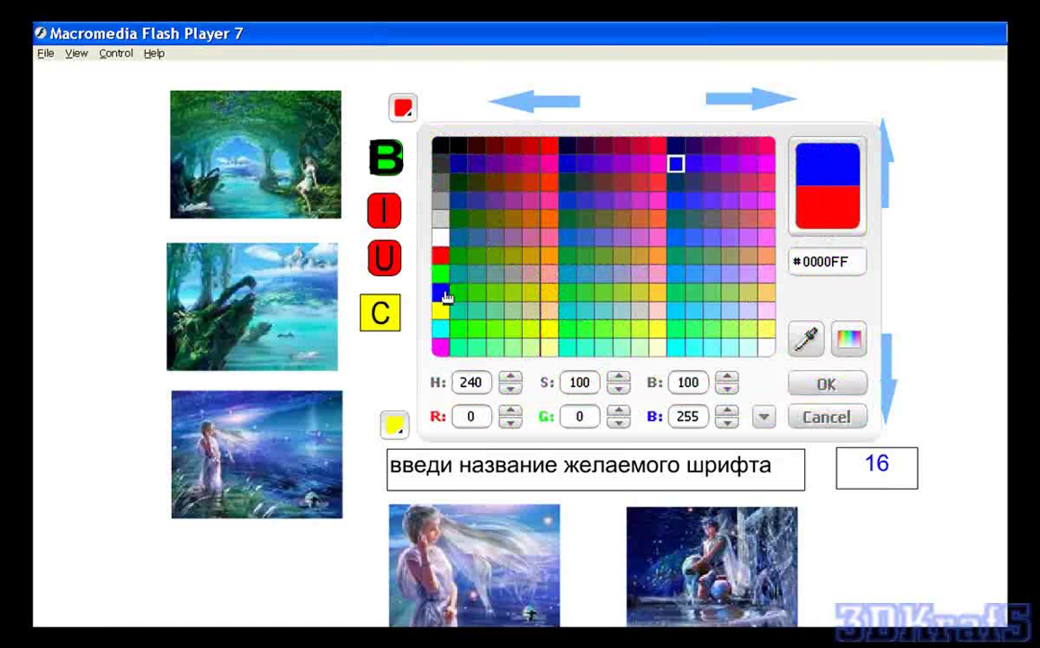
click(829, 385)
click(285, 339)
click(291, 429)
click(488, 580)
click(644, 576)
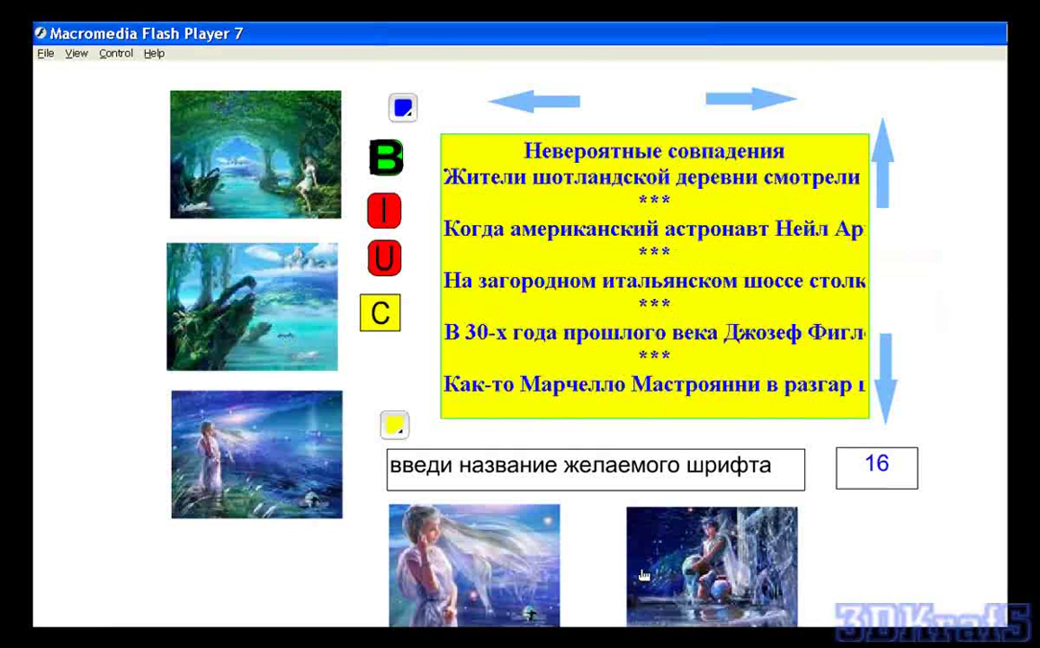
Switch the alignment button to R and load the text of each of the five pictures to check right alignment.
click(376, 317)
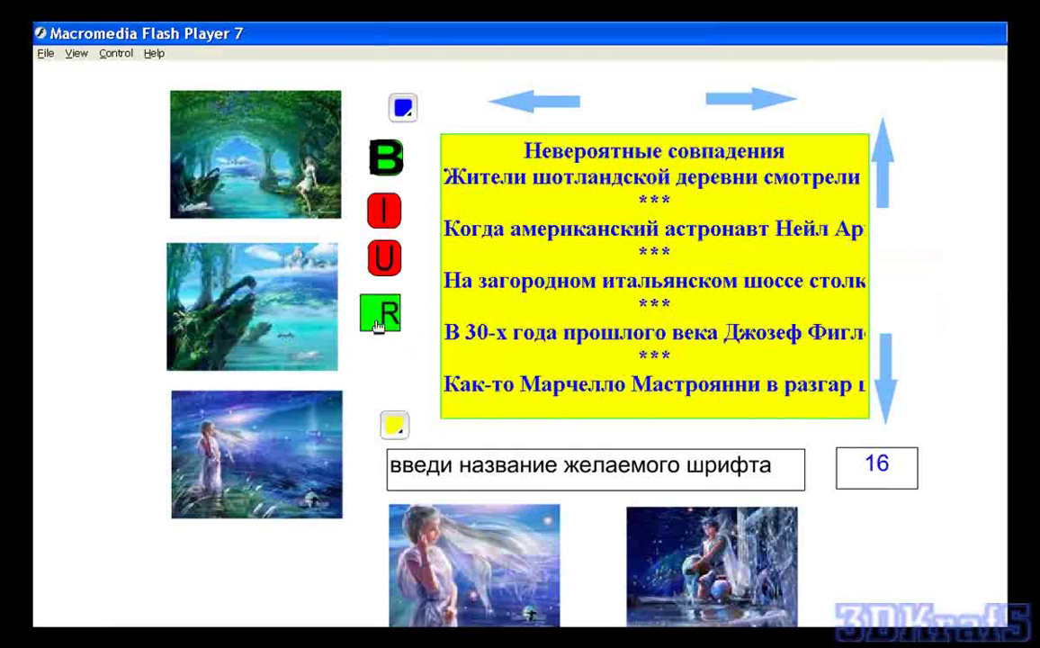
click(471, 533)
click(686, 554)
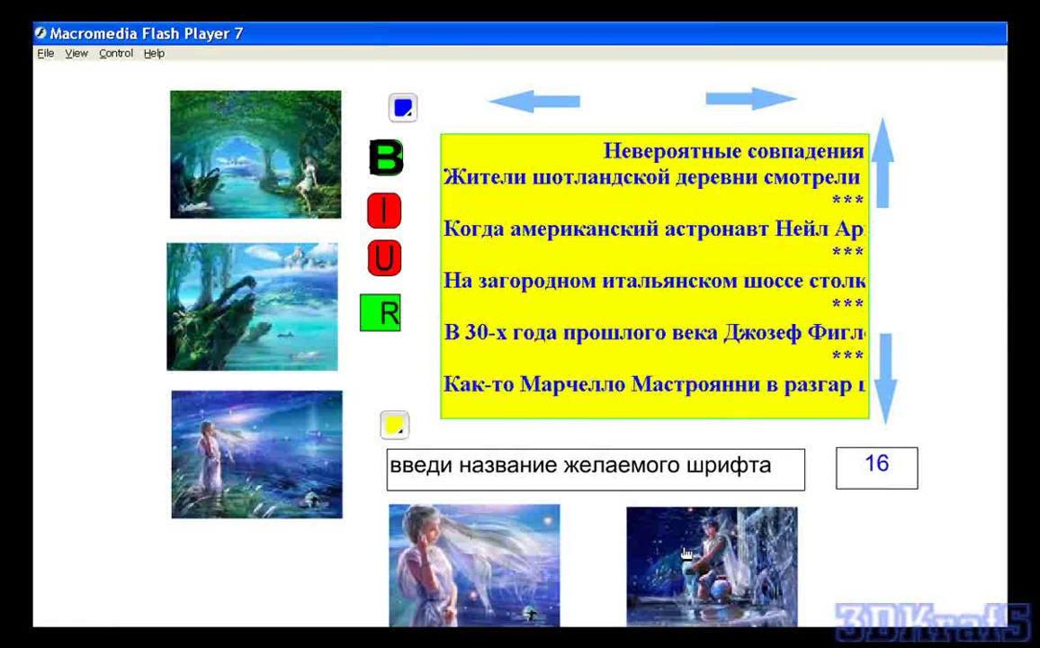
click(509, 552)
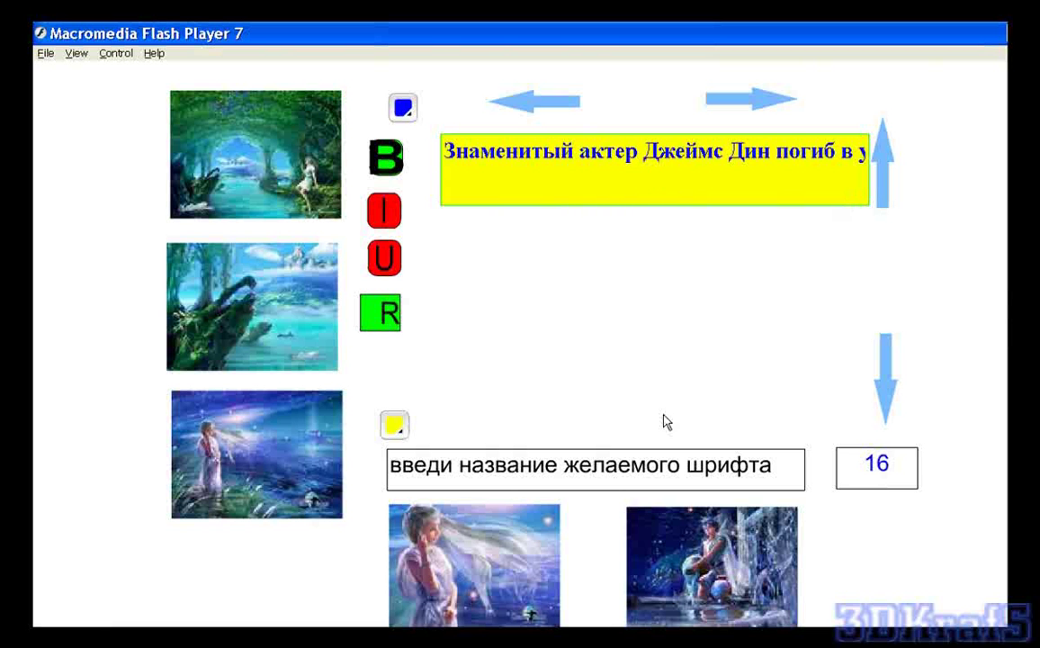
click(699, 536)
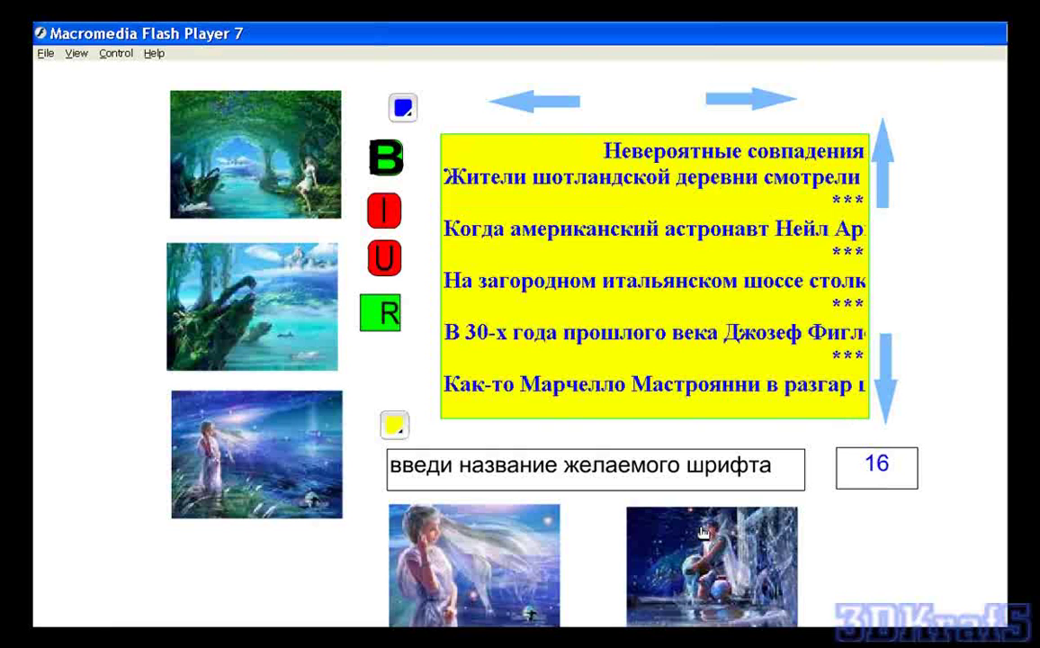
click(302, 487)
click(282, 285)
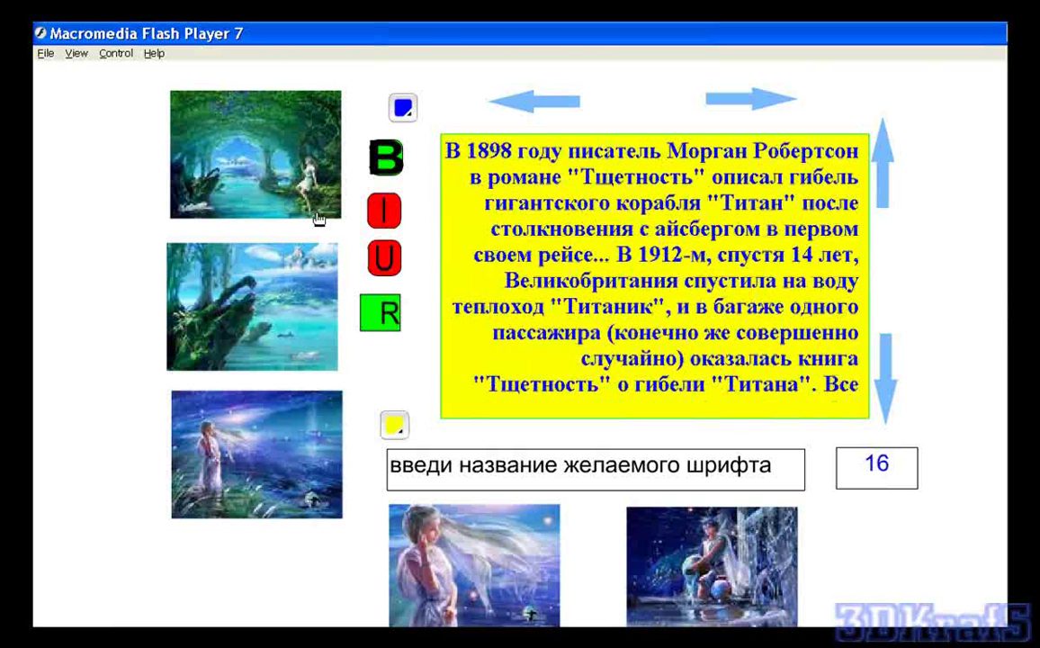
click(281, 154)
Check L alignment with the second picture's text, and C alignment with the texts of the first three pictures.
click(270, 270)
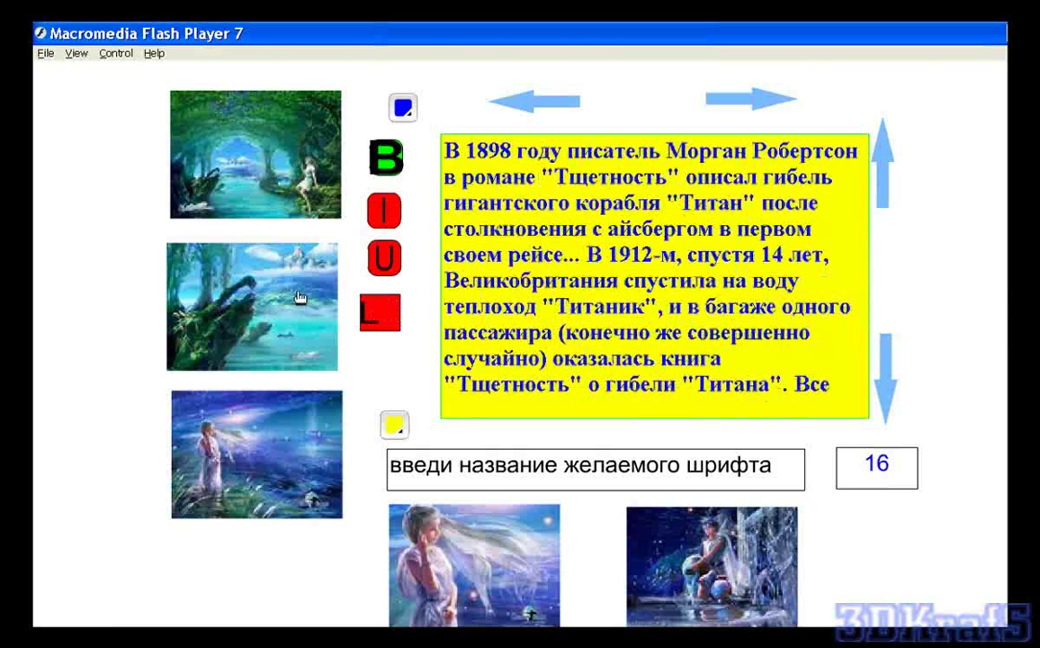
click(307, 138)
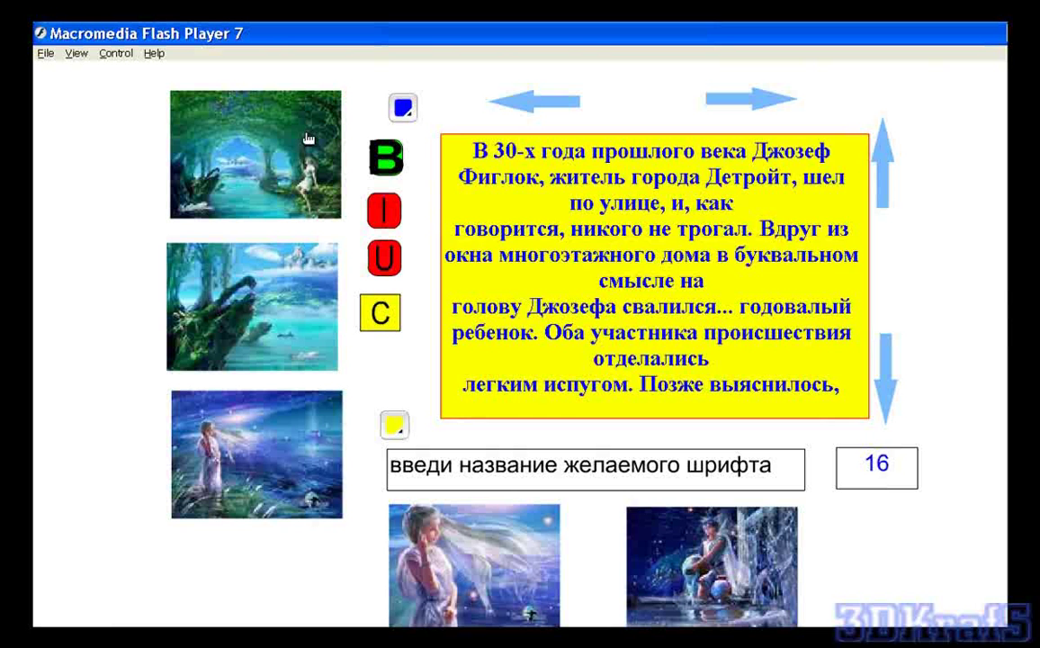
click(295, 263)
click(288, 396)
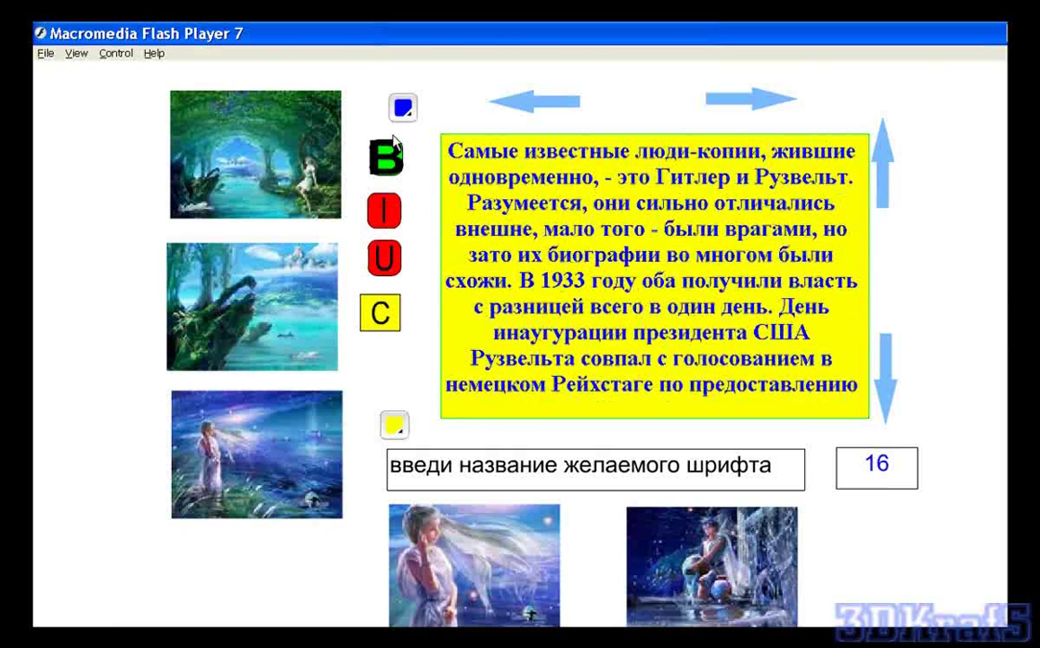
Turn on italic, load the texts of the first three pictures to check it, and close the test player.
click(385, 212)
click(281, 170)
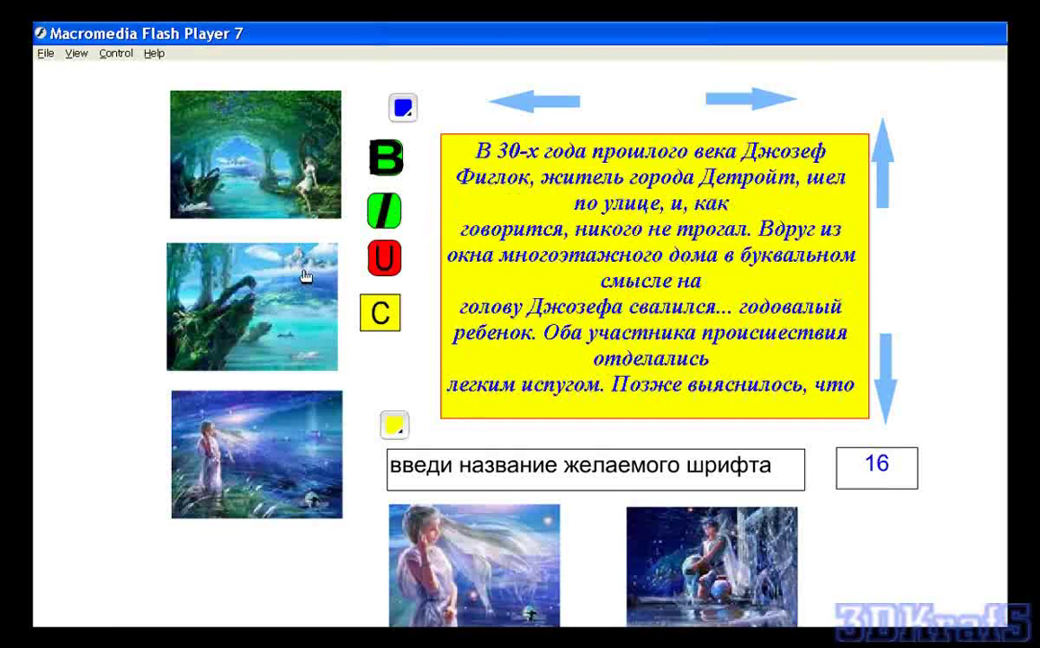
click(279, 249)
click(311, 415)
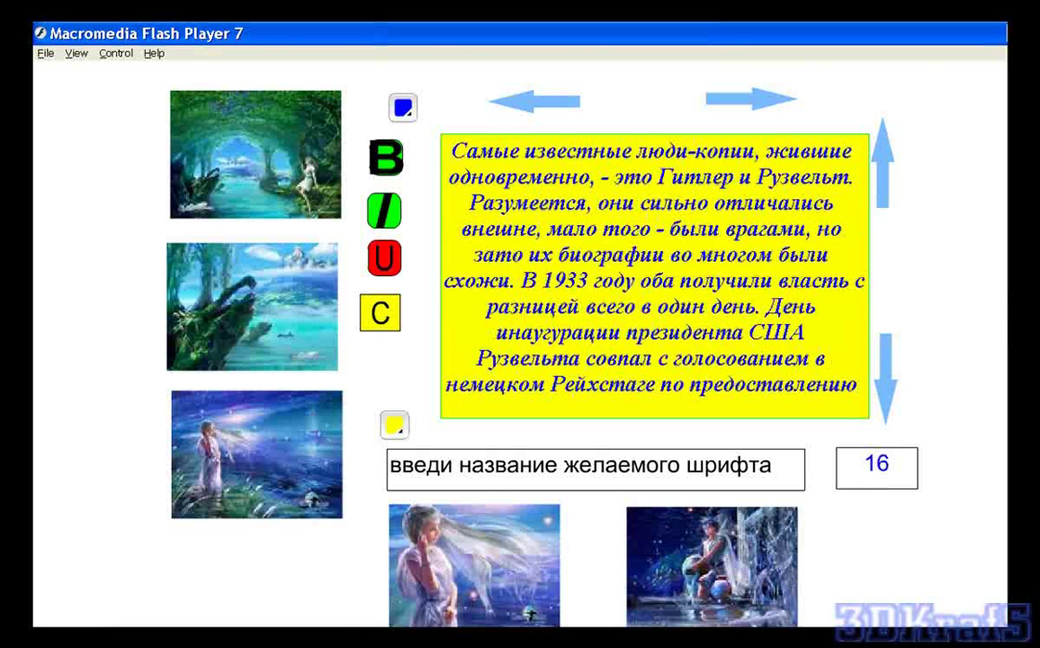
key(alt+F4)
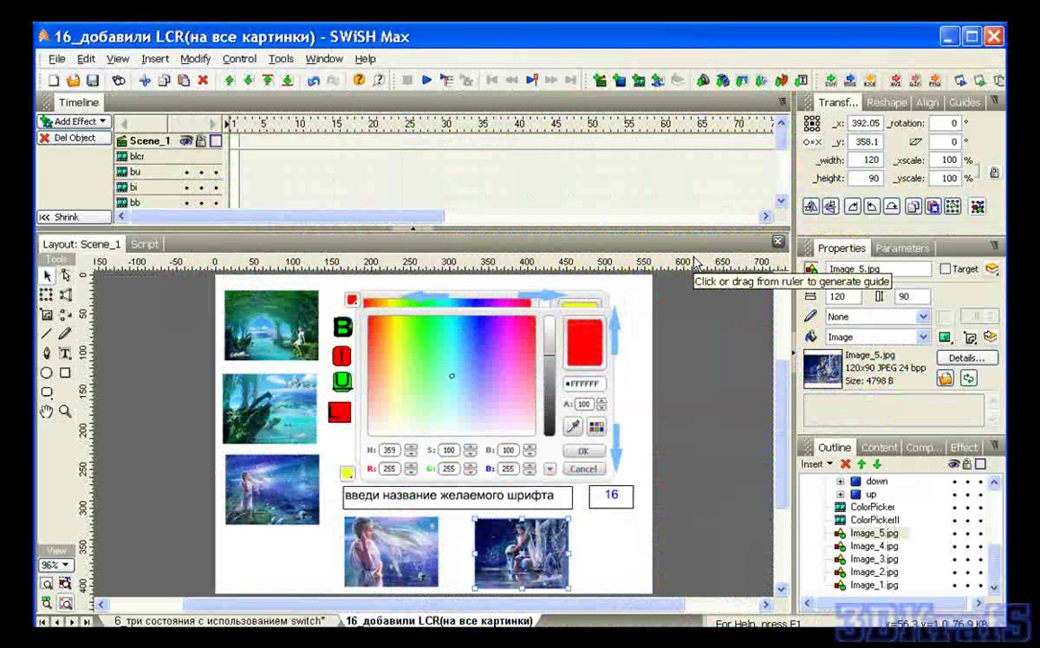